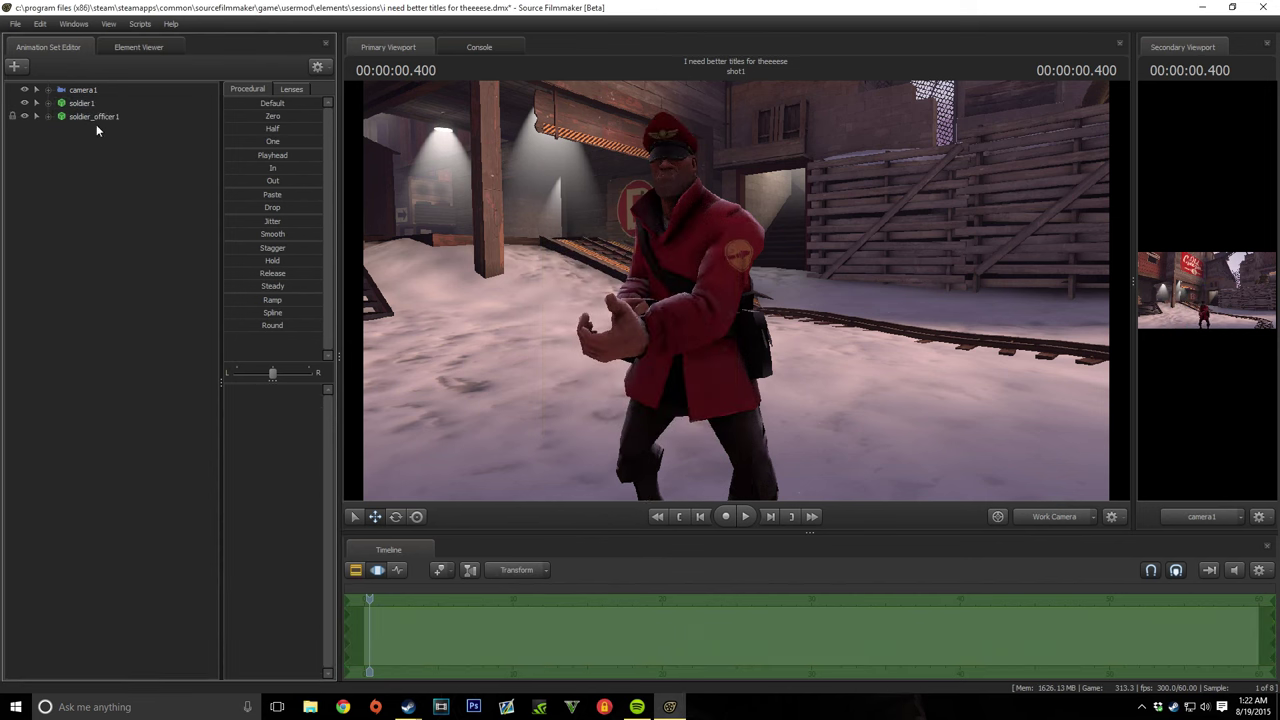
Step: Browse the SFM image folder for earlier renders of the characters
left_click(150, 284)
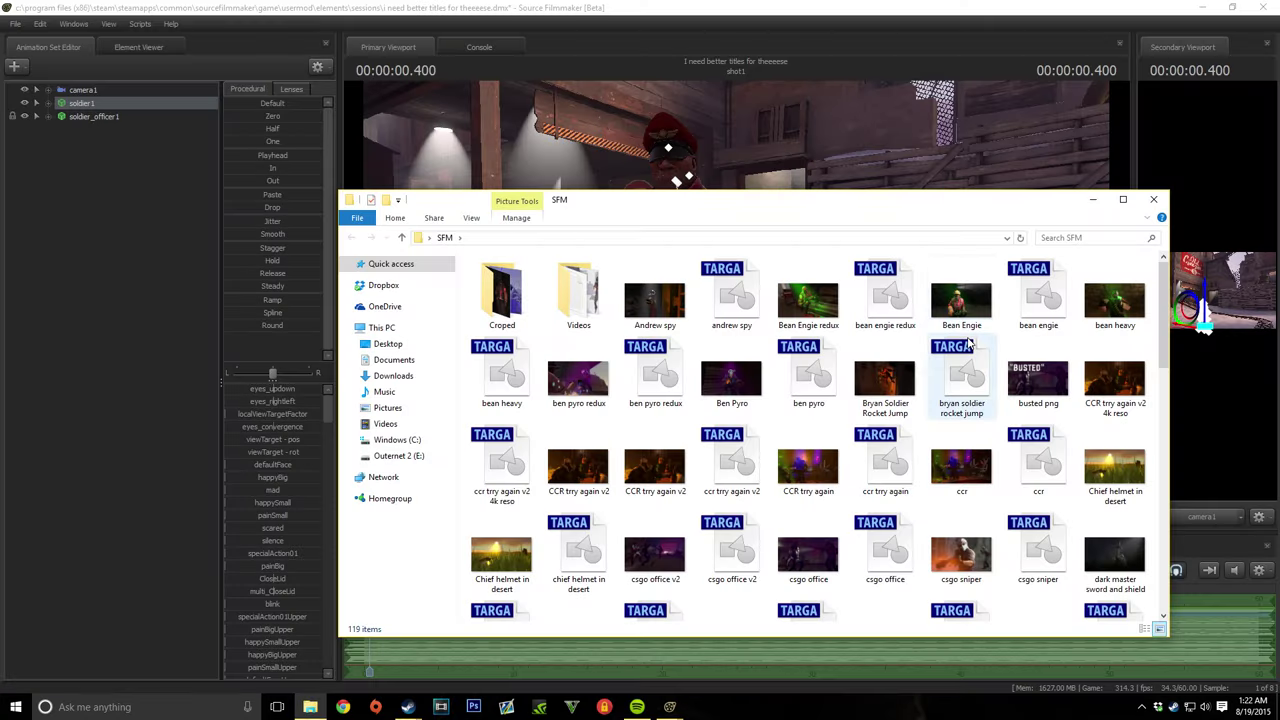
scroll(490, 484, "down", 5)
double_click(490, 484)
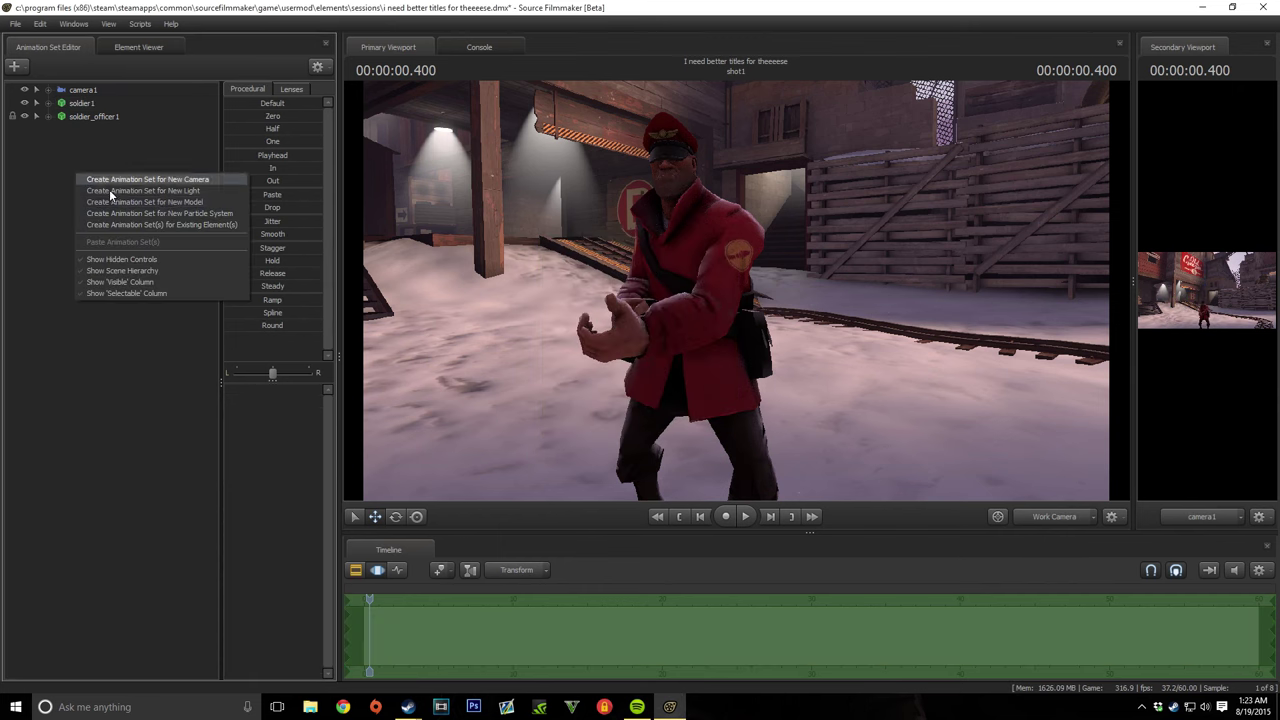
Step: Open the model browser for a new animation set and search for xms items in the tf, workshop and usermod mods
left_click(115, 190)
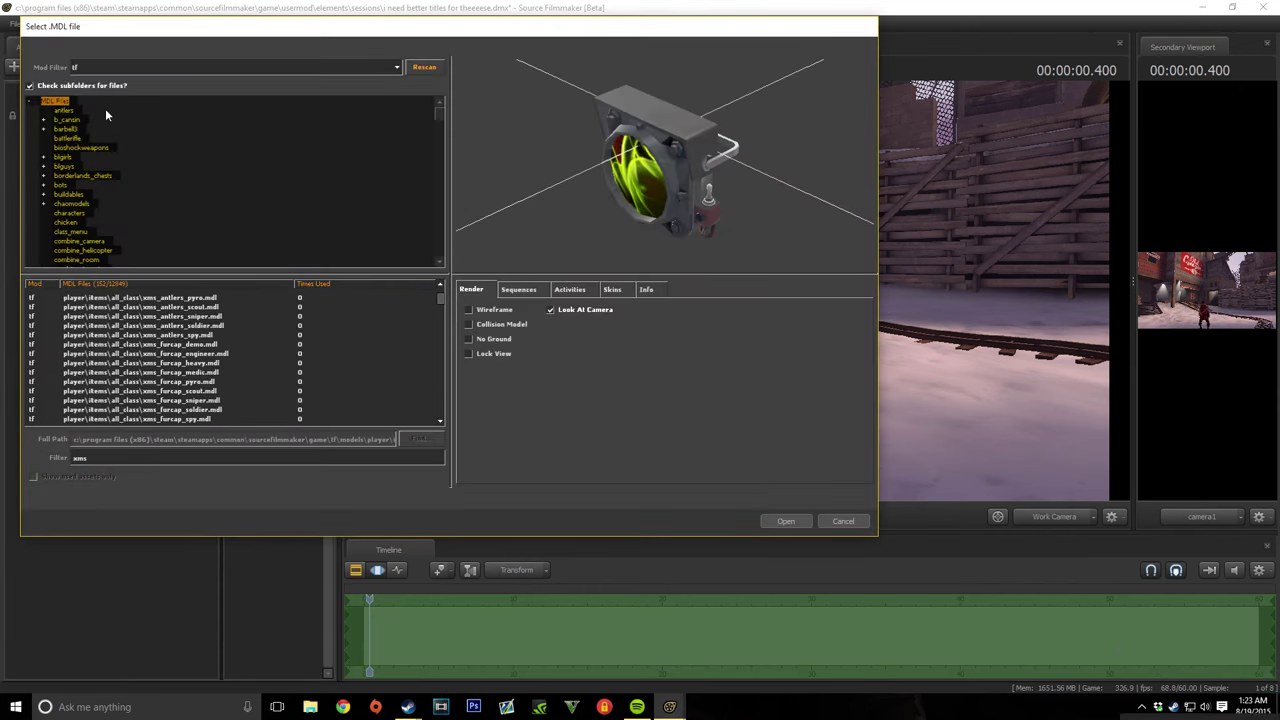
left_click(130, 298)
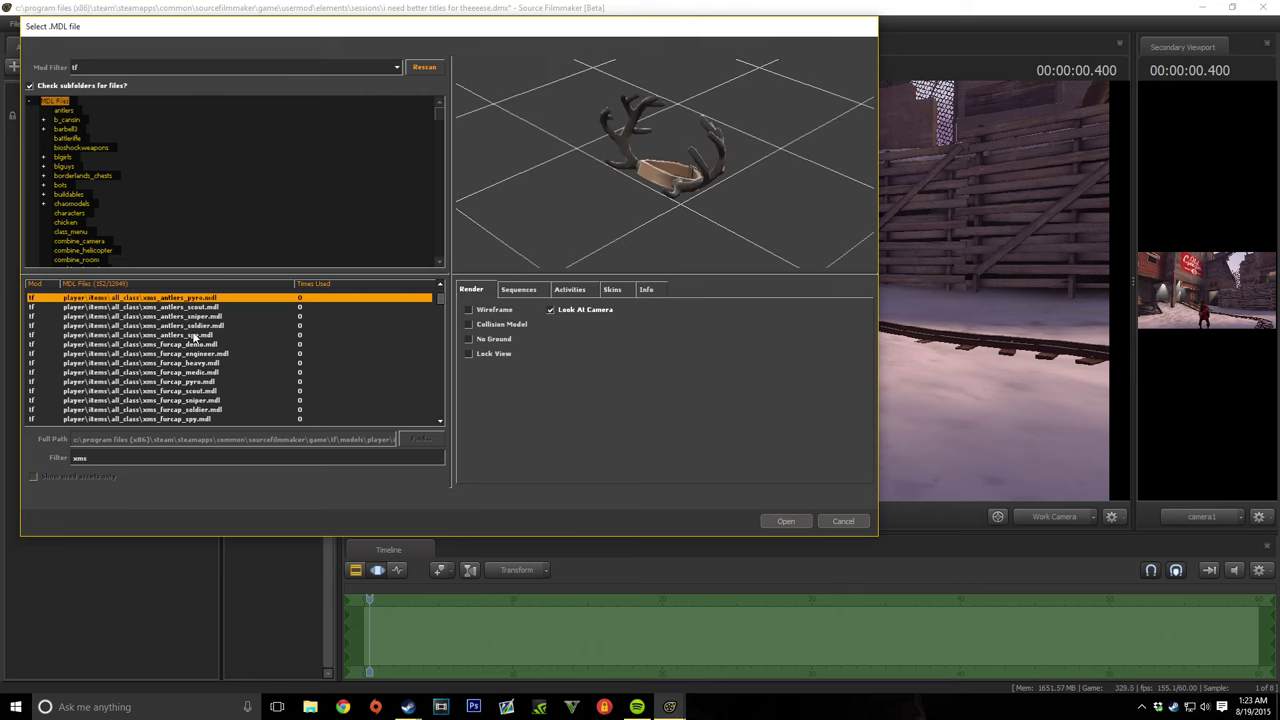
type("kringle")
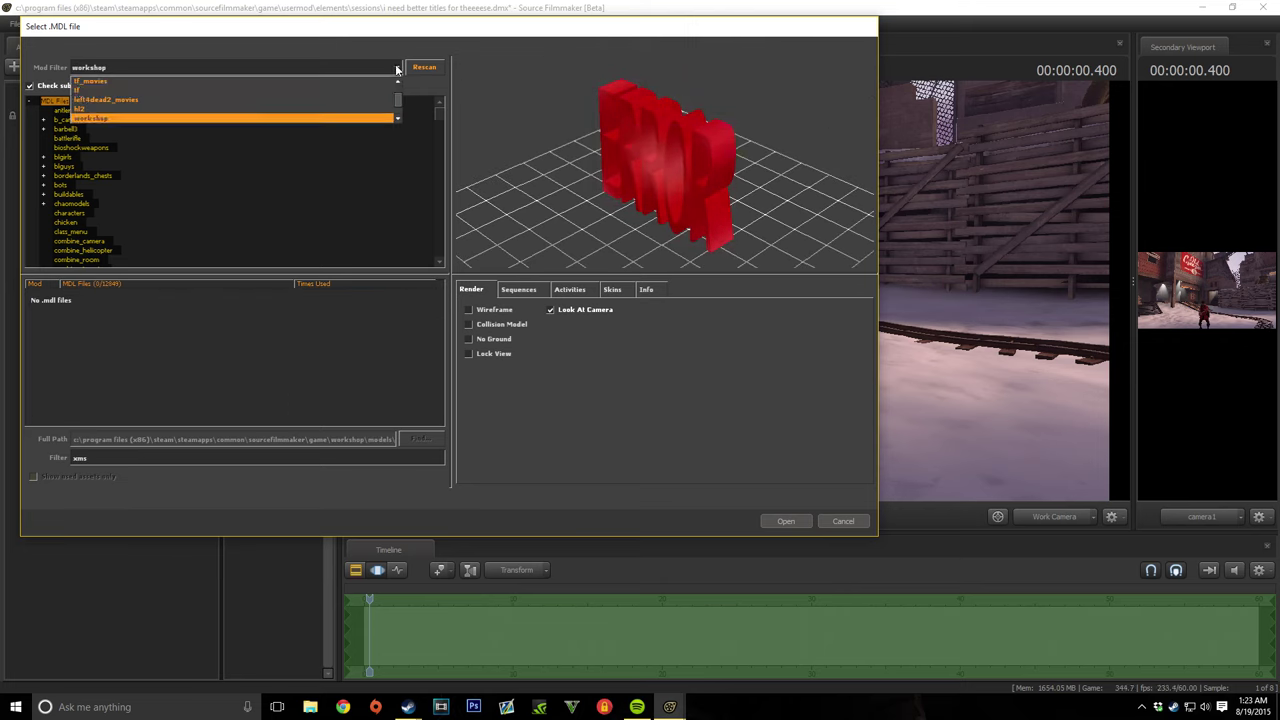
key("BackSpace")
key("BackSpace")
key("BackSpace")
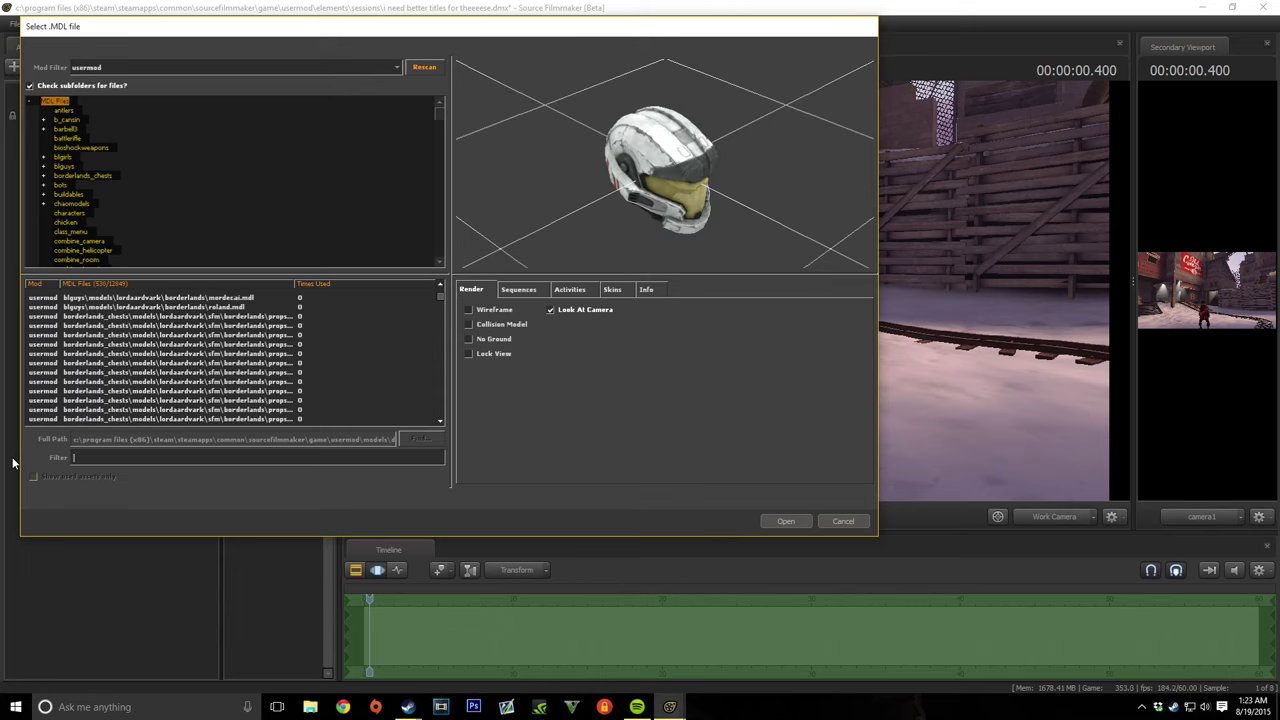
Step: Filter the tf models by "soldier" and preview them one after another down to the jul13_generals_attire coat
left_click(403, 67)
left_click(245, 90)
type("soldier")
left_click(390, 318)
key("Down")
key("Down")
key("Down")
key("Down")
key("Down")
key("Down")
key("Down")
key("Down")
key("Down")
key("Down")
key("Down")
key("Down")
key("Down")
key("Down")
key("Down")
key("Down")
key("Down")
key("Down")
key("Down")
key("Down")
key("Down")
key("Down")
key("Down")
key("Down")
key("Down")
key("Down")
key("Down")
key("Down")
key("Down")
key("Down")
key("Down")
key("Down")
key("Down")
key("Down")
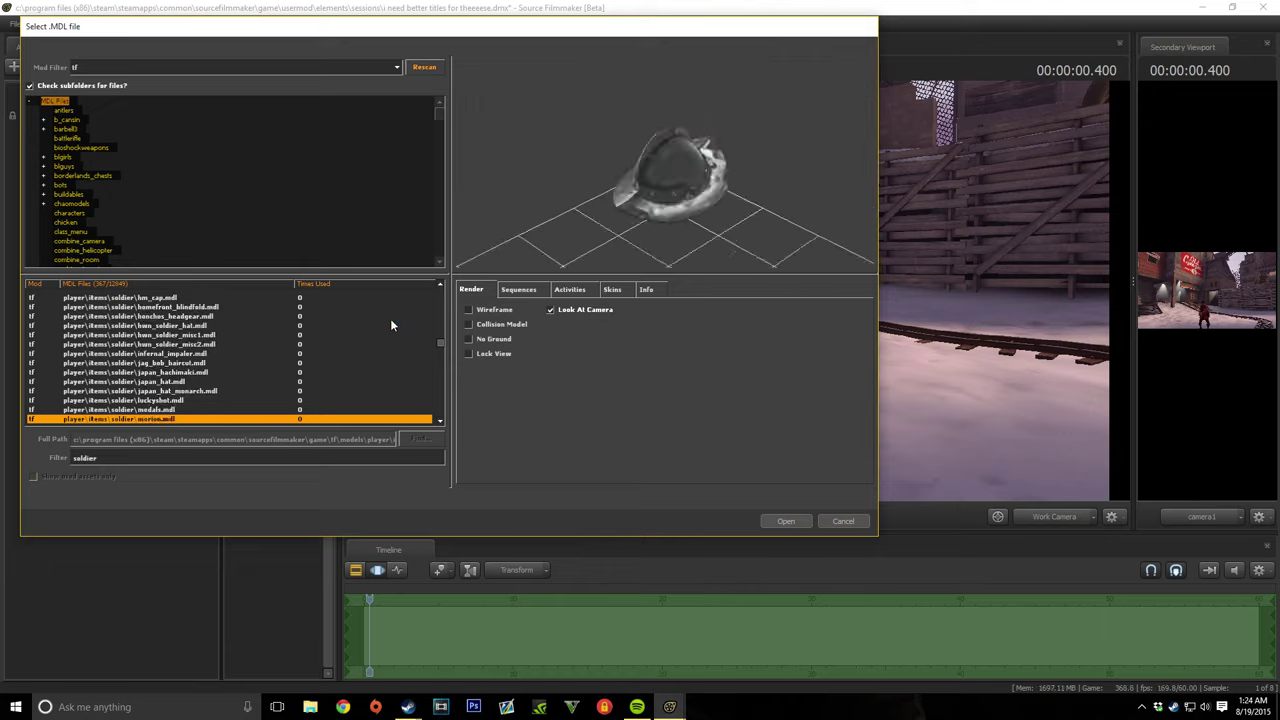
key("Down")
key("Down")
key("Down")
key("Down")
key("Down")
key("Down")
key("Down")
key("Down")
key("Down")
key("Down")
key("Down")
key("Down")
key("Down")
key("Down")
key("Down")
key("Down")
key("Down")
key("Down")
key("Down")
key("Down")
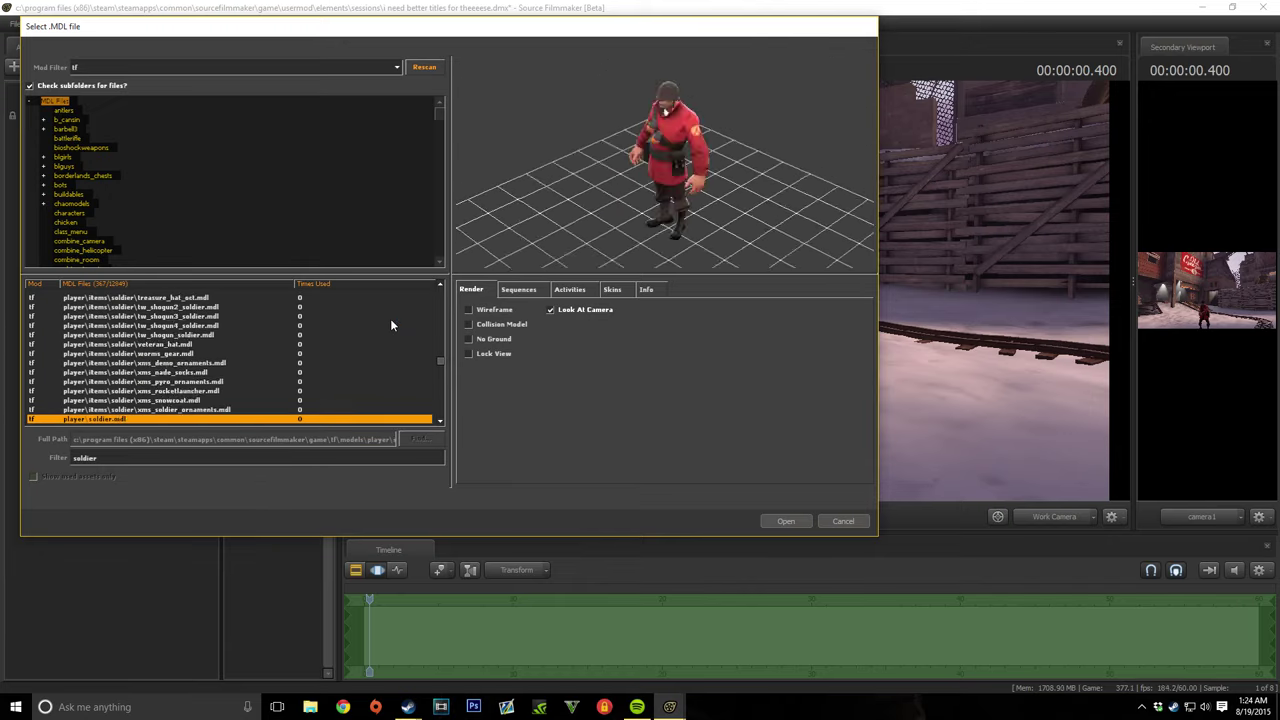
key("Down")
key("Down")
key("Down")
key("Down")
key("Down")
key("Down")
key("Down")
key("Down")
key("Down")
key("Down")
key("Down")
key("Down")
key("Down")
key("Down")
key("Down")
key("Down")
key("Down")
key("Down")
key("Down")
key("Down")
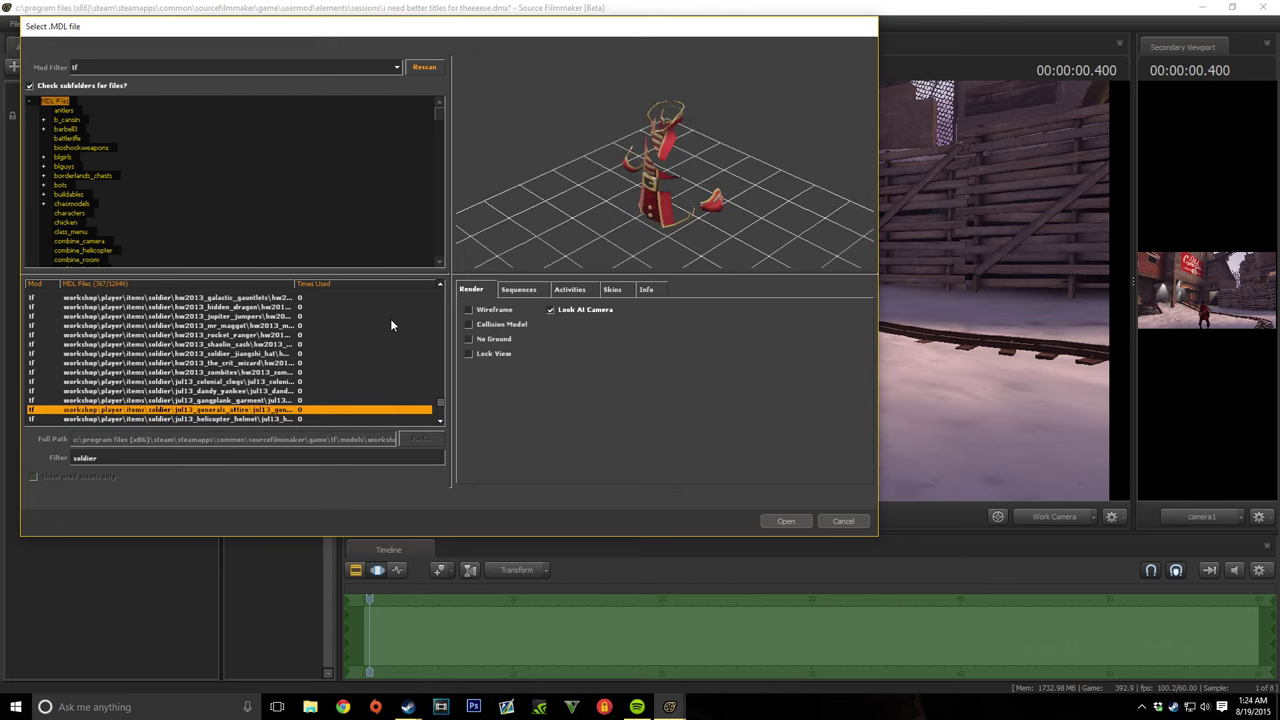
key("Return")
Step: Add the Team Fortress item Hornblower to soldier1
right_click(82, 103)
left_click(128, 289)
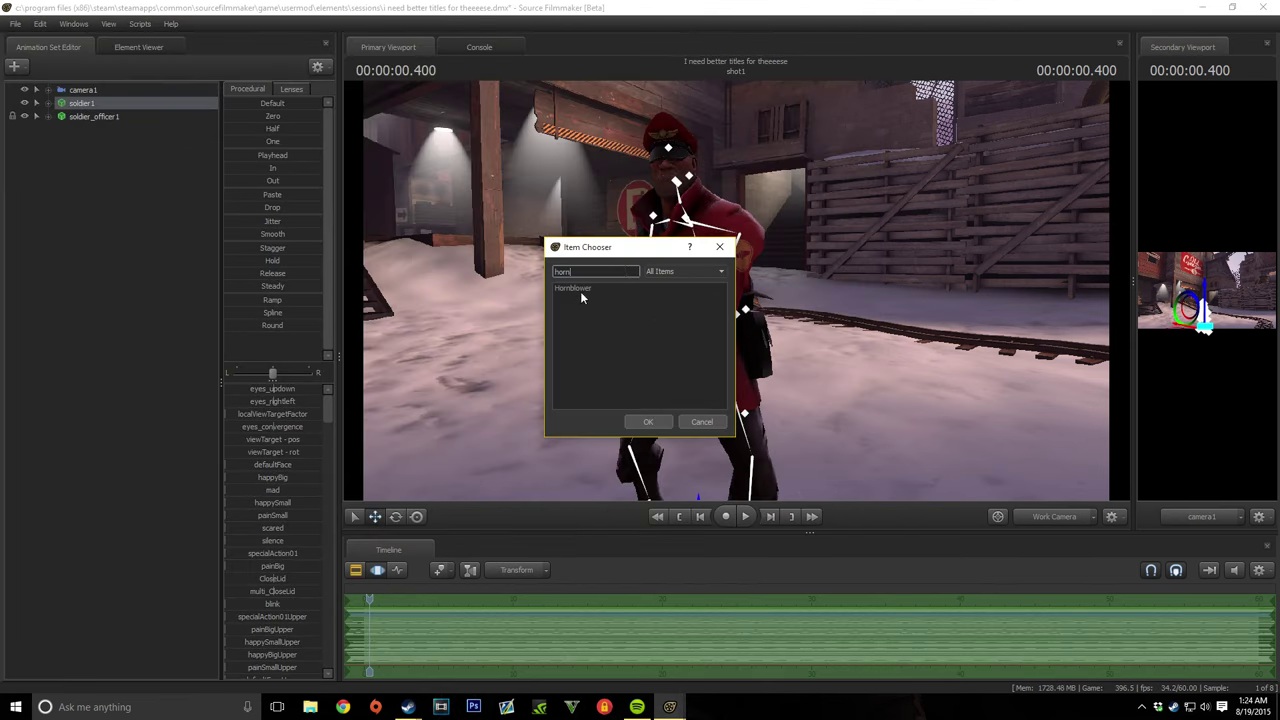
left_click(648, 421)
Step: Add the Fancy Dress Uniform as a further Team Fortress item on soldier1
right_click(80, 104)
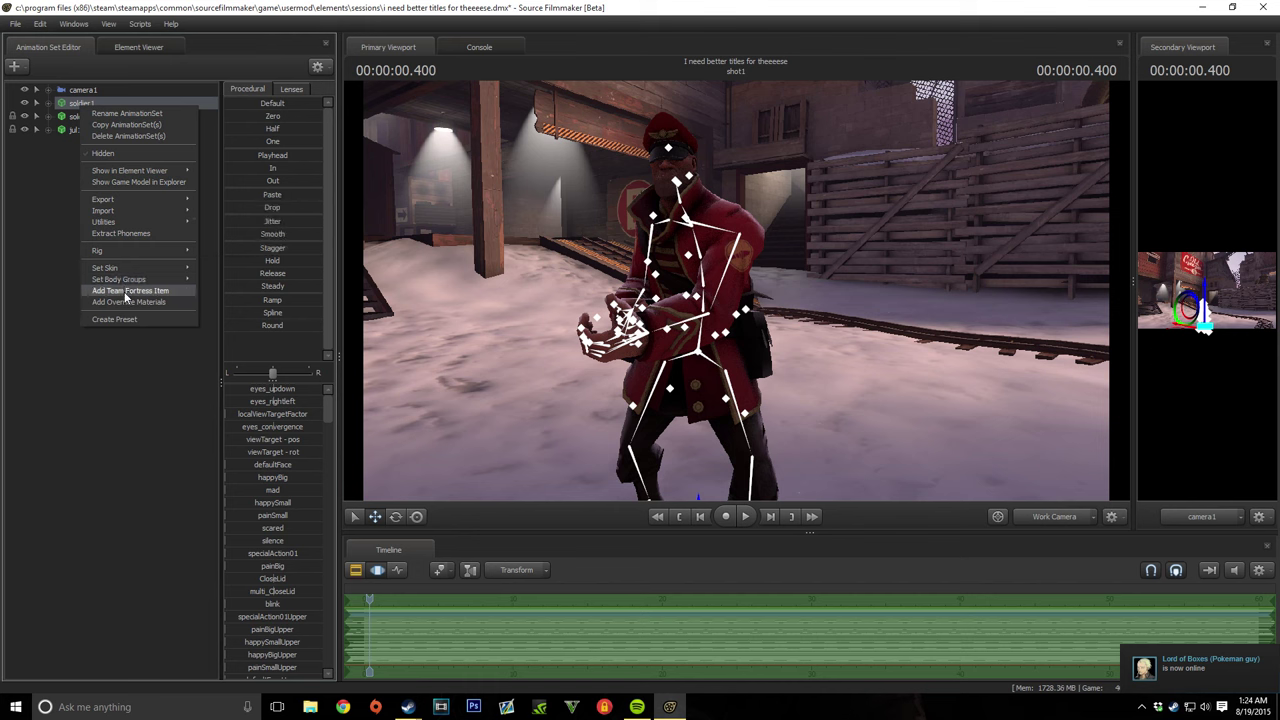
left_click(128, 290)
type("gen")
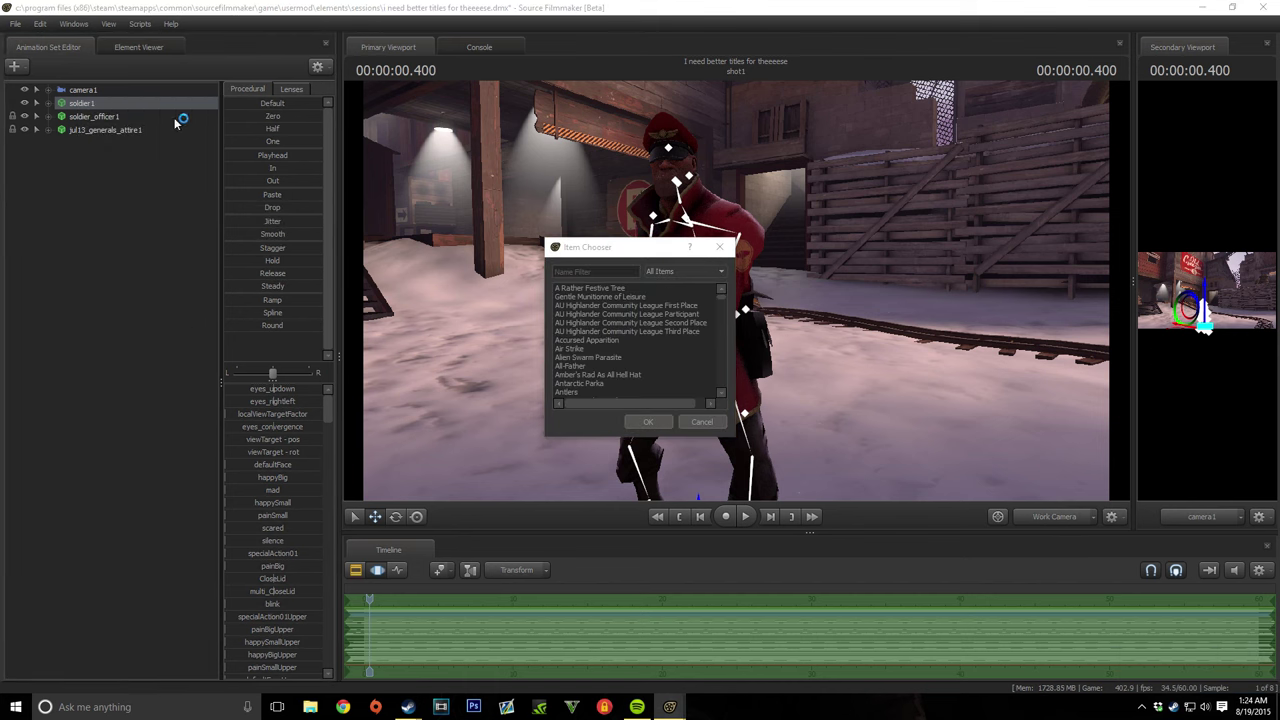
Step: Switch to the web browser, open the Team Fortress wiki's List of Soldier cosmetics and look through the items
key("alt+Tab")
type("soldier co")
key("Return")
left_click(150, 175)
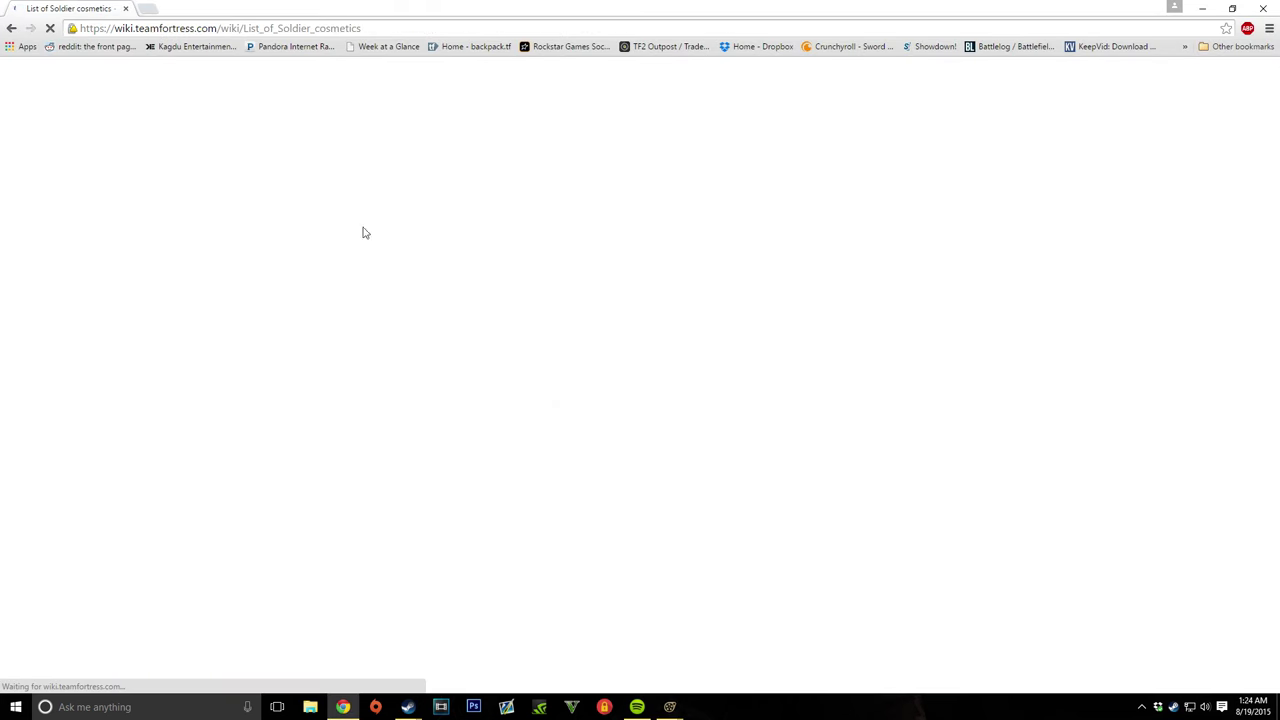
key("alt+Tab")
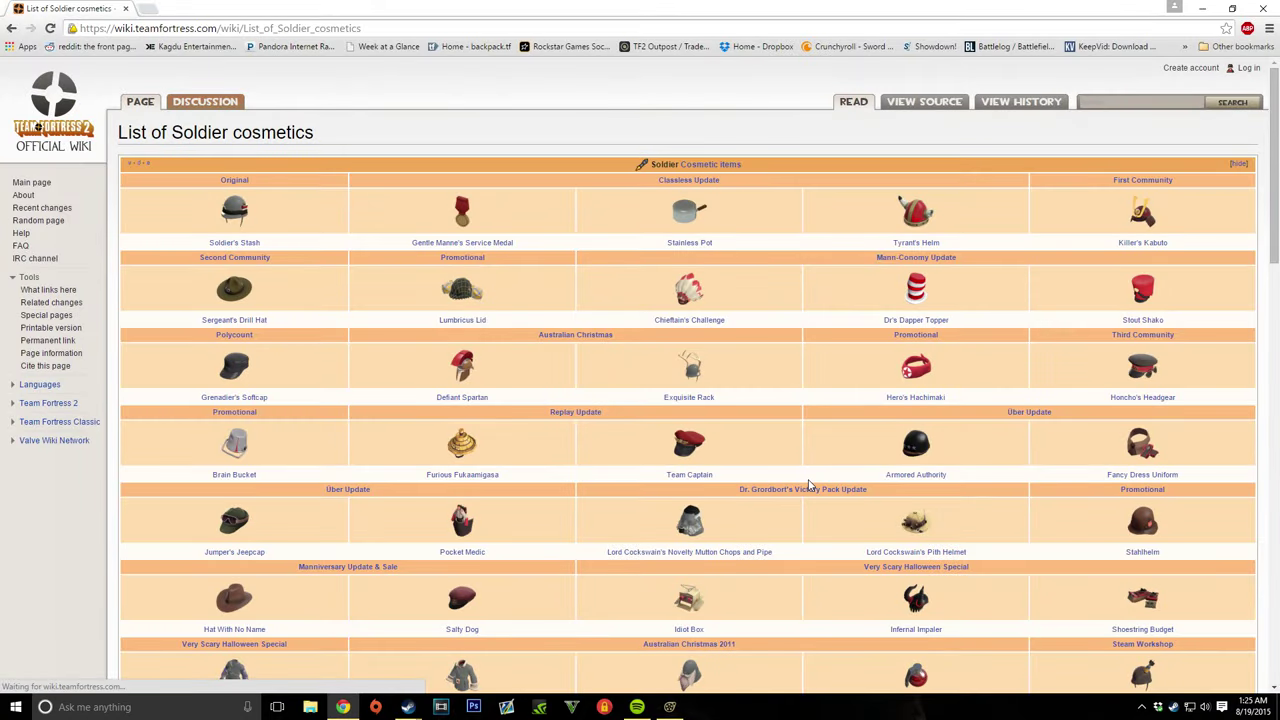
scroll(810, 484, "down", 5)
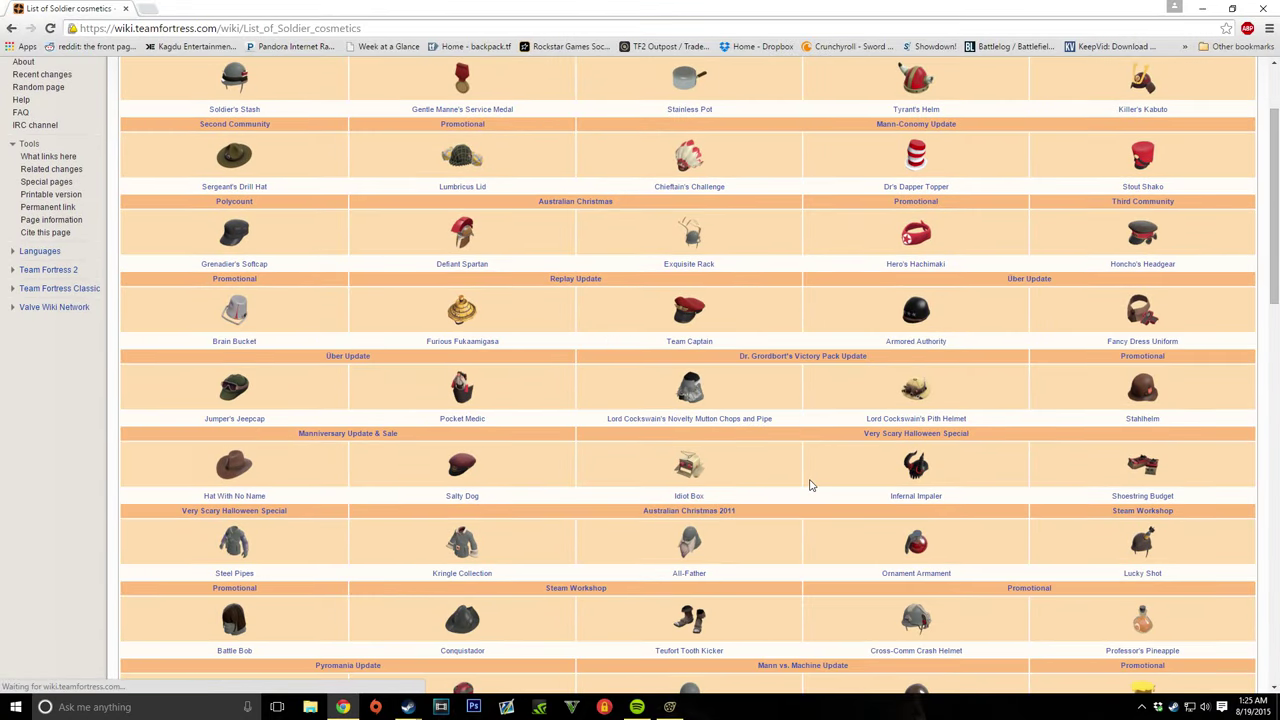
scroll(810, 484, "down", 5)
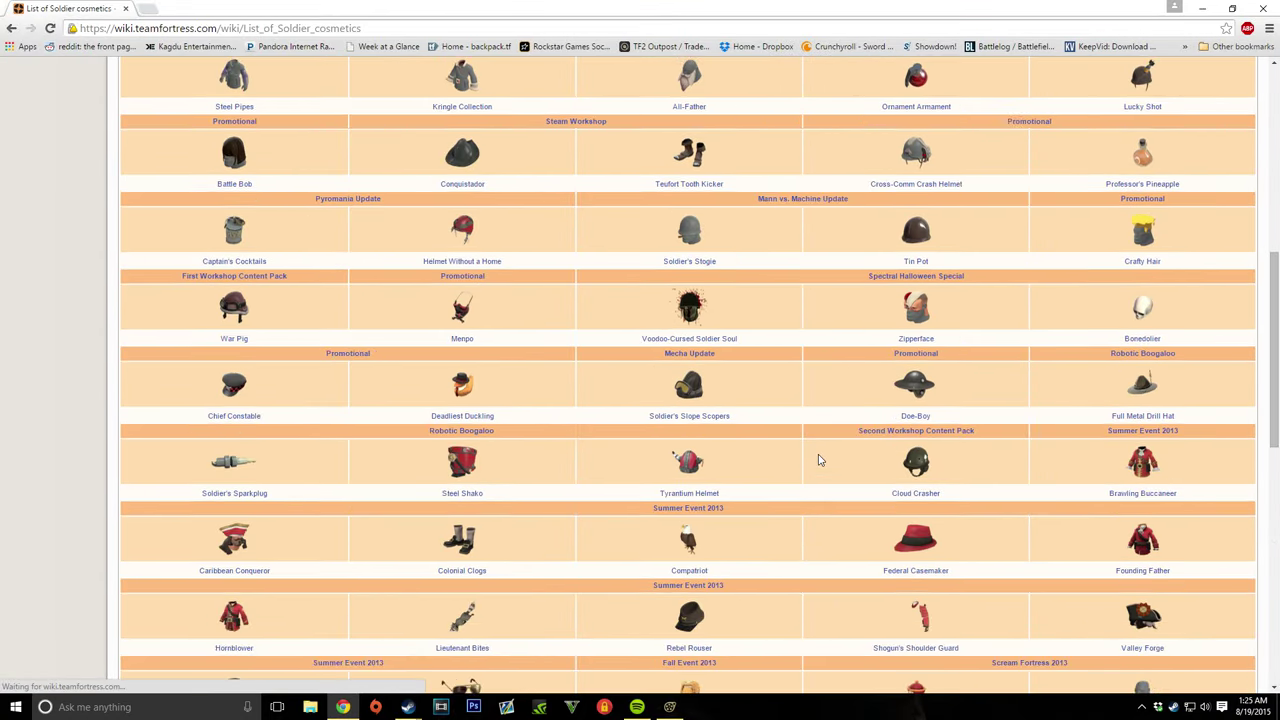
scroll(815, 465, "down", 5)
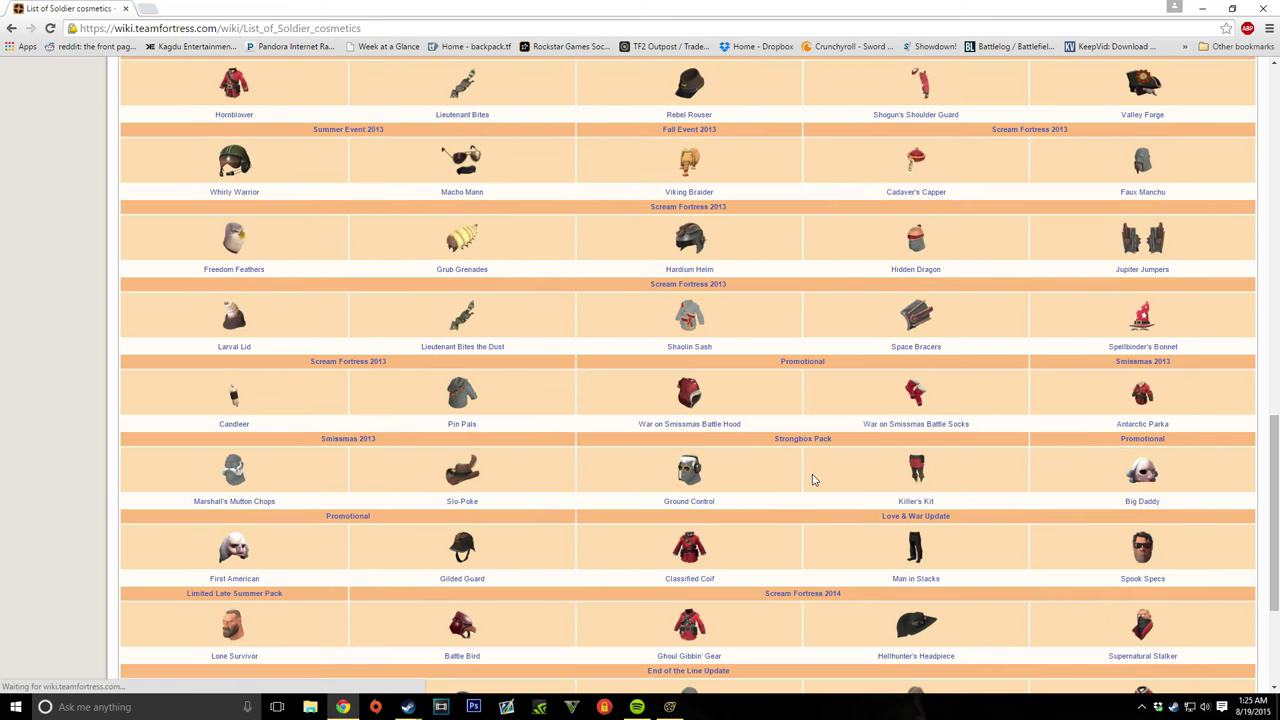
Step: Return to Source Filmmaker and try to add the Spook Specs item to soldier1, filtering by "spoo"
left_click(670, 707)
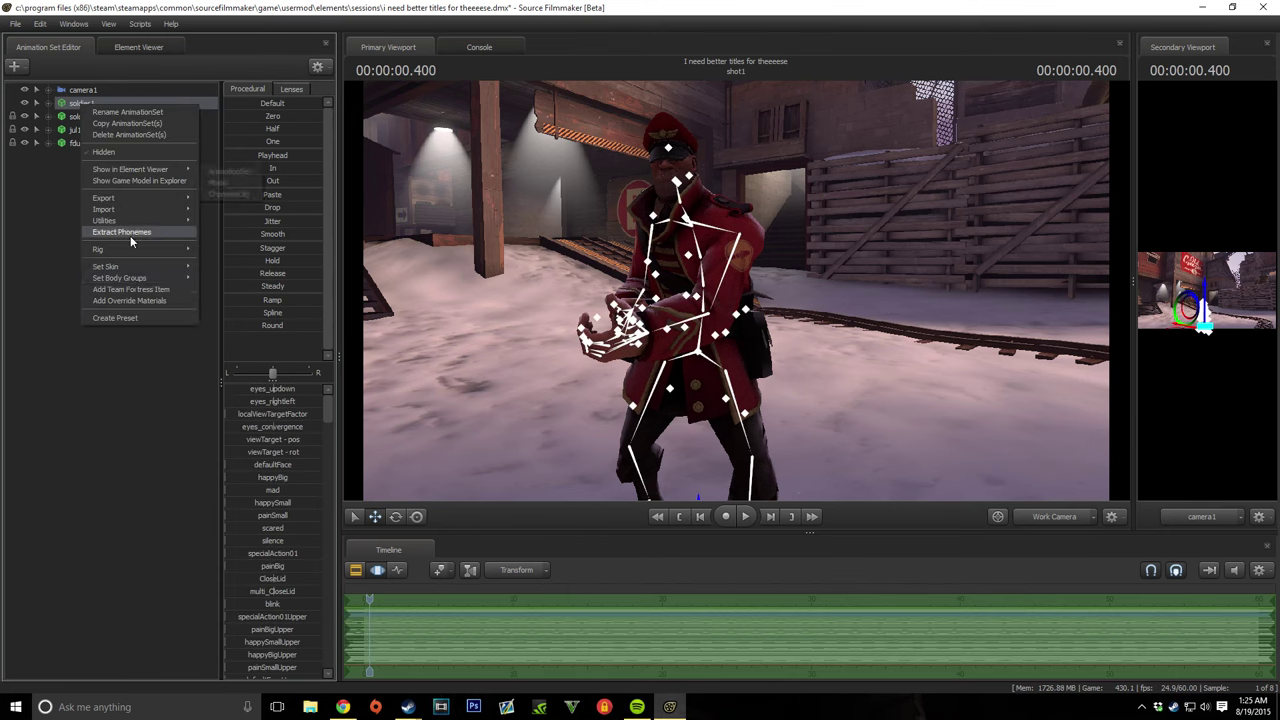
left_click(130, 235)
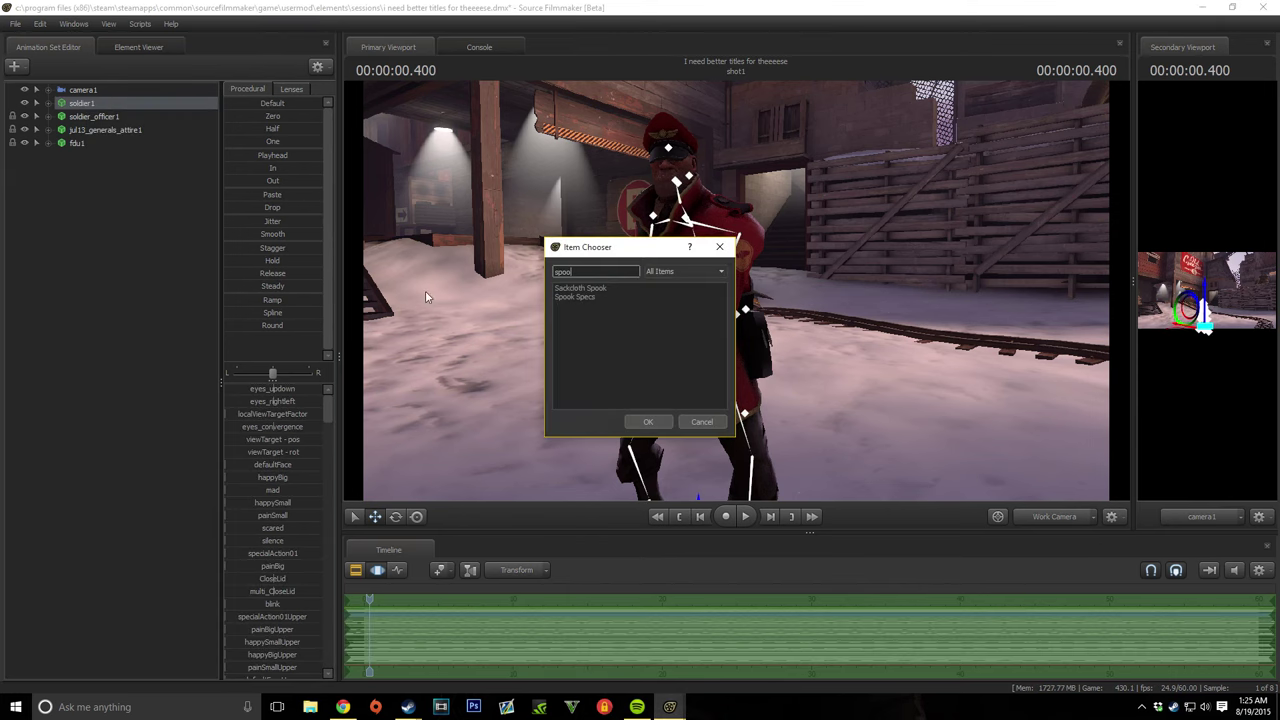
left_click(619, 425)
left_click_drag(619, 428, 90, 157)
Step: Check the end of the wiki's Soldier cosmetics list, return to Source Filmmaker and add the Lone Survivor item to soldier1
key("alt+Tab")
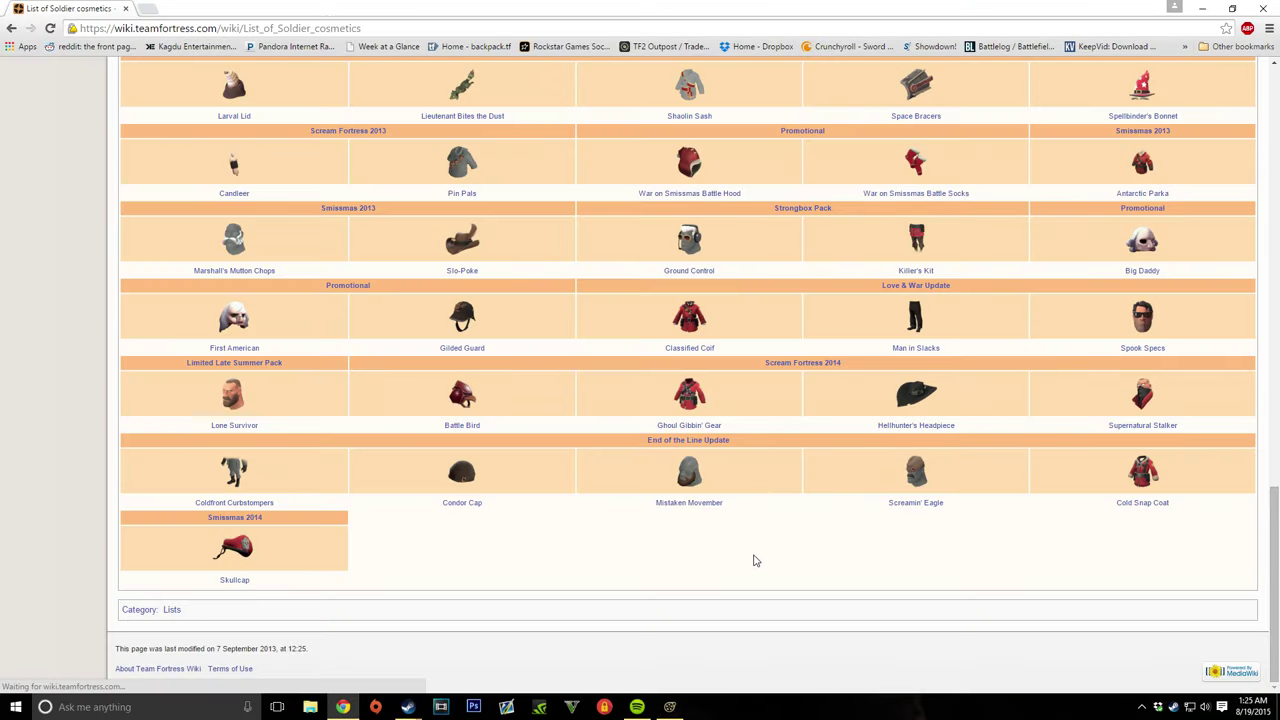
left_click(642, 674)
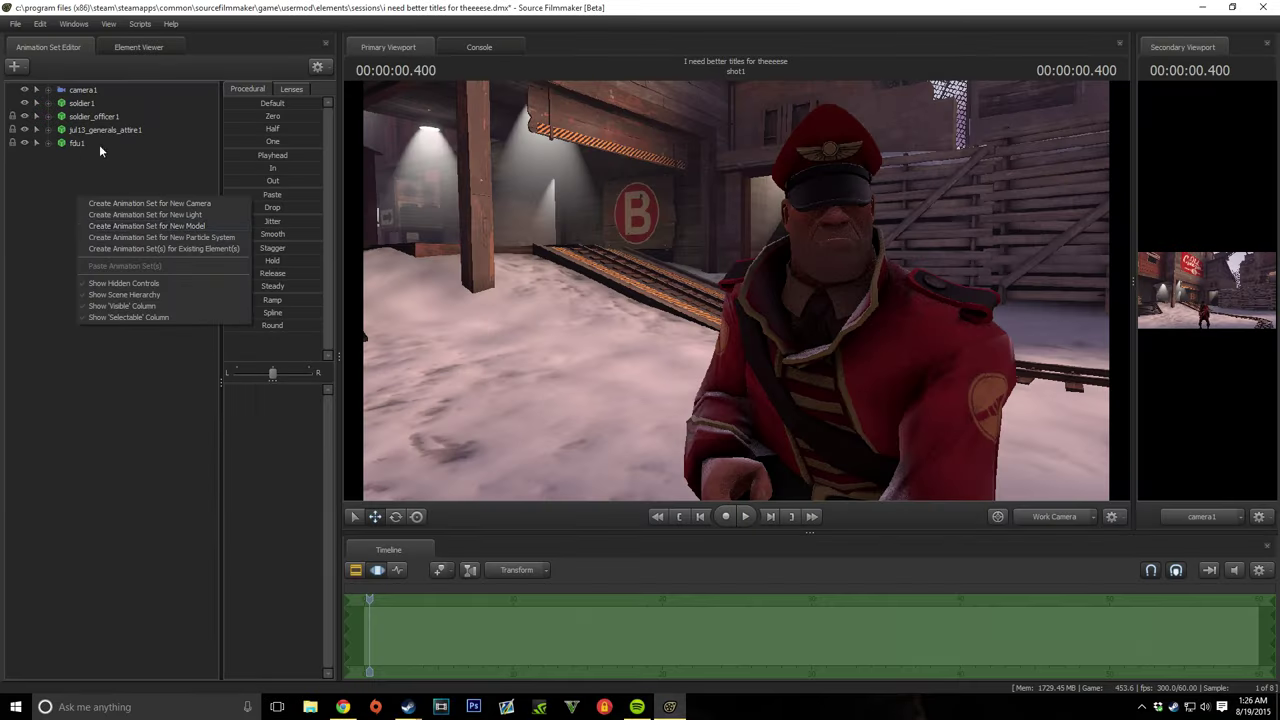
right_click(81, 103)
left_click(127, 282)
type("lon")
left_click(649, 420)
Step: Add a shotgun to soldier1 as a Team Fortress item, filtering by "shot"
left_click_drag(912, 322, 860, 340)
left_click(81, 103)
right_click(81, 103)
left_click(127, 291)
type("shot")
left_click(649, 420)
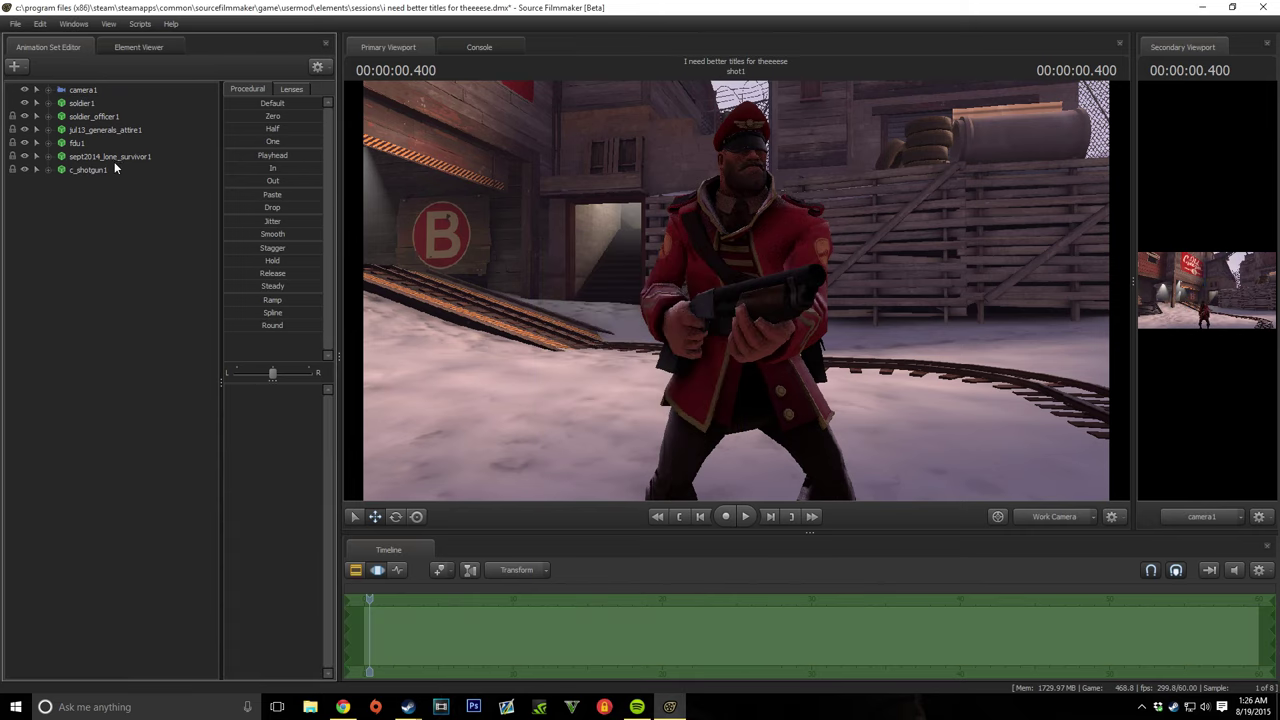
right_click(108, 170)
left_click(114, 500)
left_click_drag(700, 300, 600, 320)
Step: Create an animation set for a new model, using the sniper player model found in the tf mod by filtering for "sniper"
right_click(96, 307)
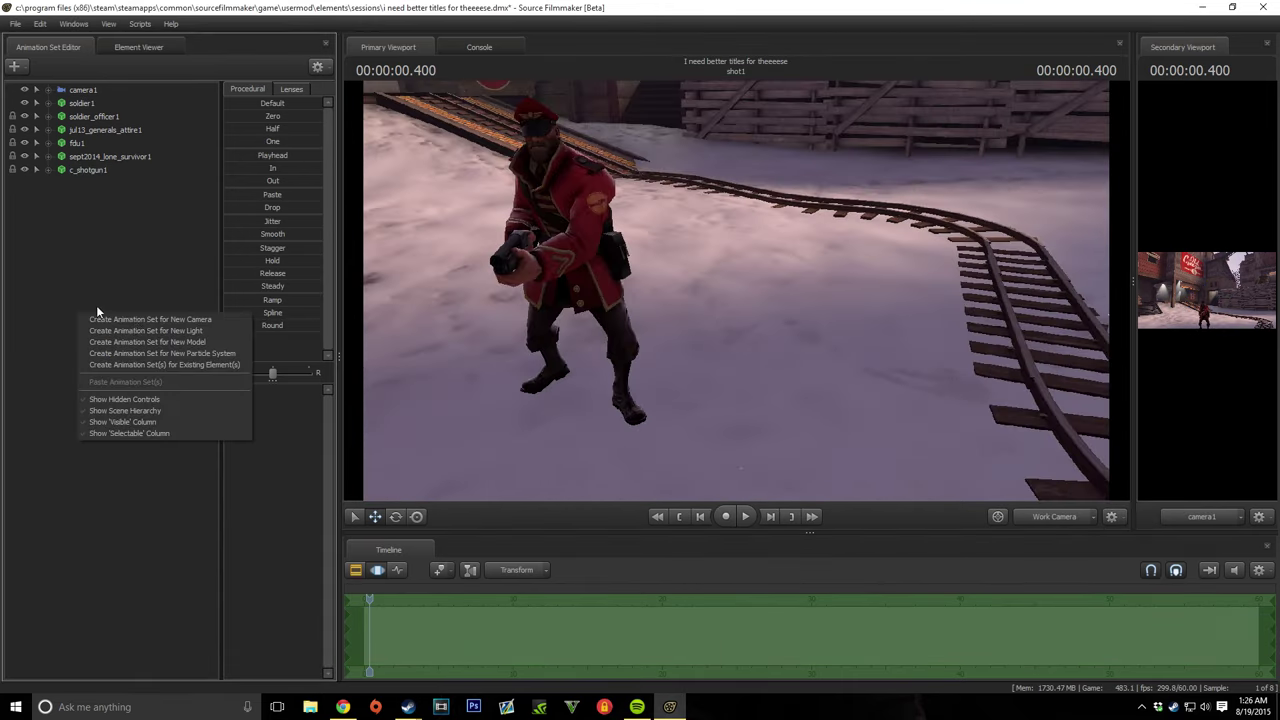
left_click(203, 342)
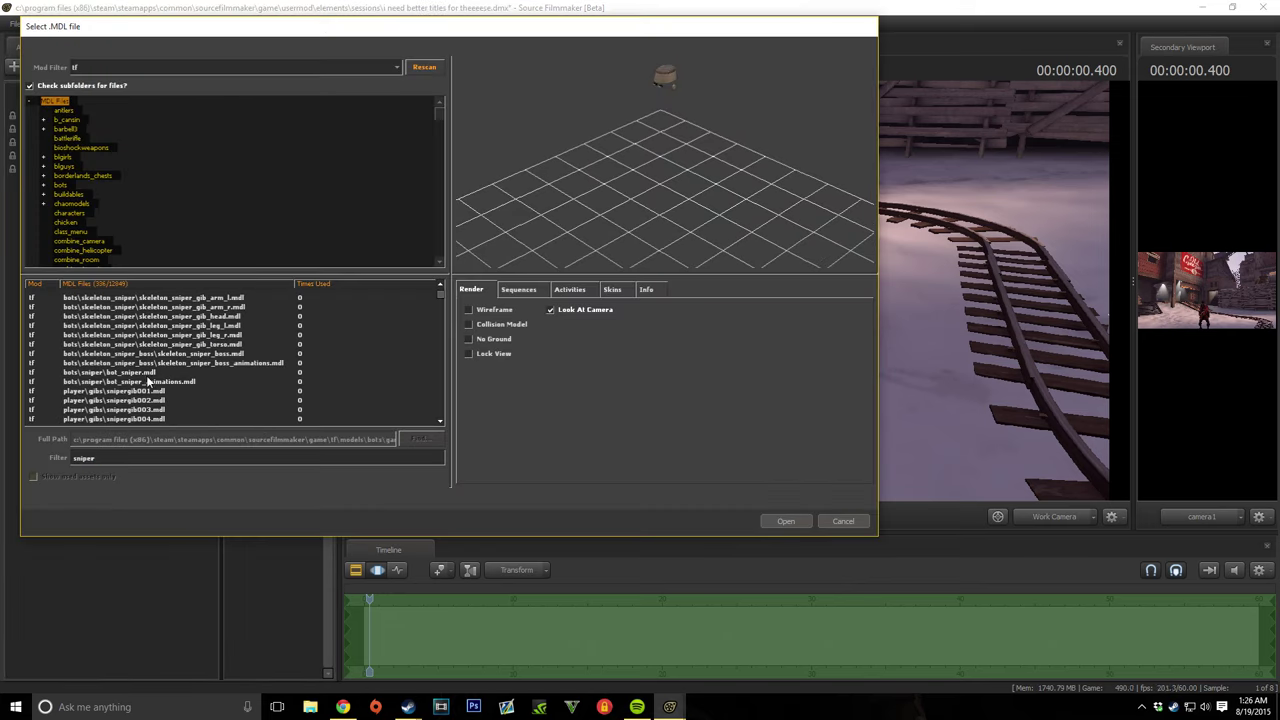
left_click(146, 373)
left_click(95, 343)
left_click(786, 521)
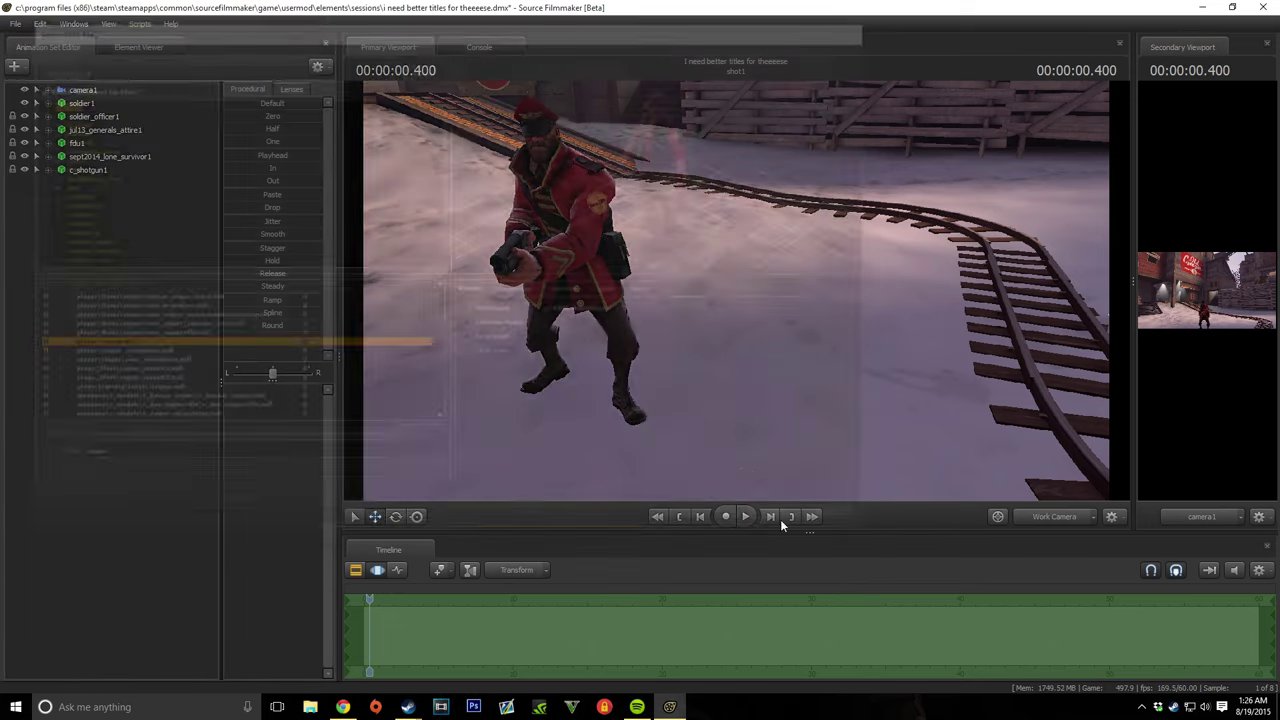
Step: Apply a rig to sniper1 and move the whole figure into place in front of the soldier
right_click(88, 186)
right_click(88, 184)
mouse_move(122, 287)
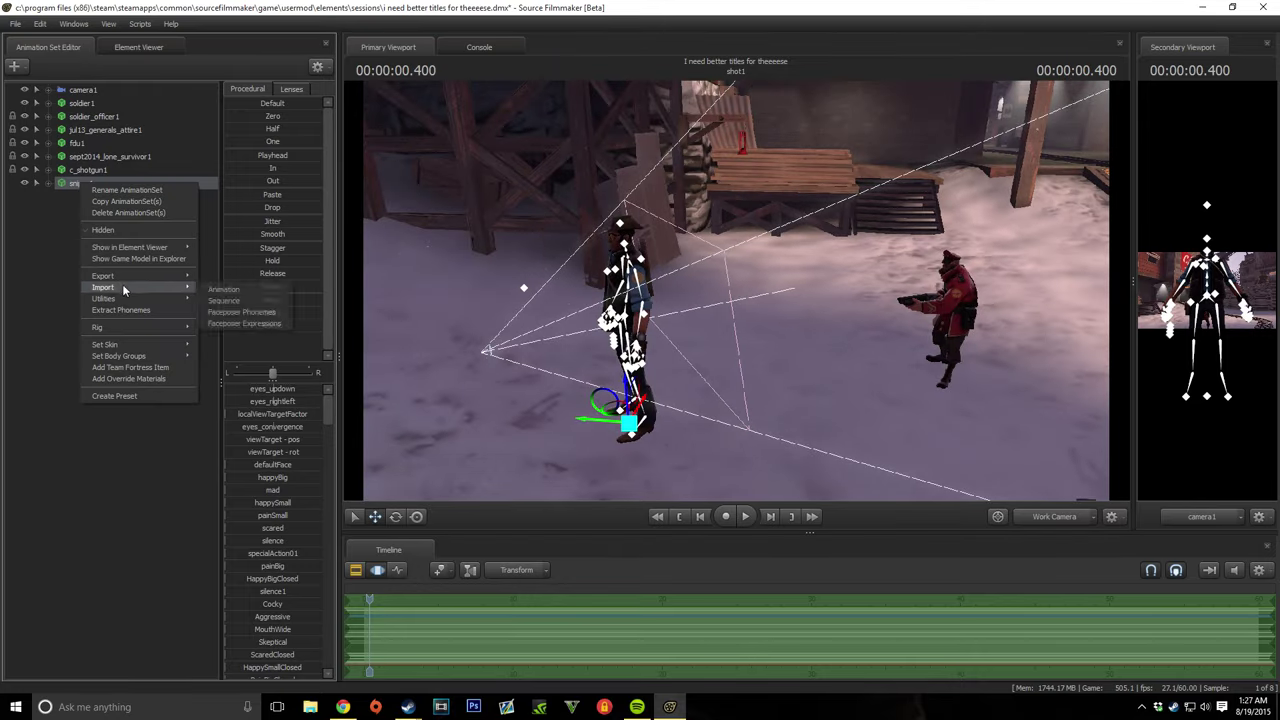
left_click(240, 414)
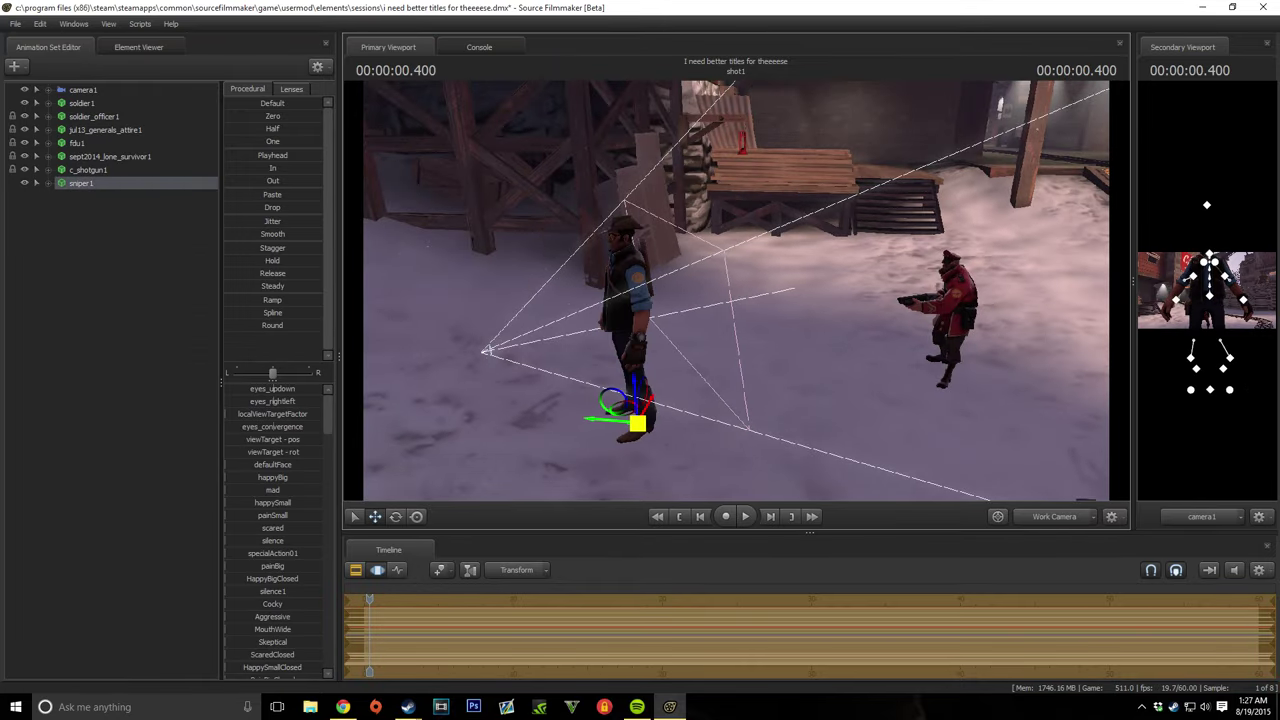
left_click_drag(630, 410, 630, 410)
Step: Apply a rig to soldier1 and rotate the whole figure about its vertical axis
right_click(86, 103)
mouse_move(110, 247)
left_click(238, 336)
left_click_drag(668, 215, 668, 215)
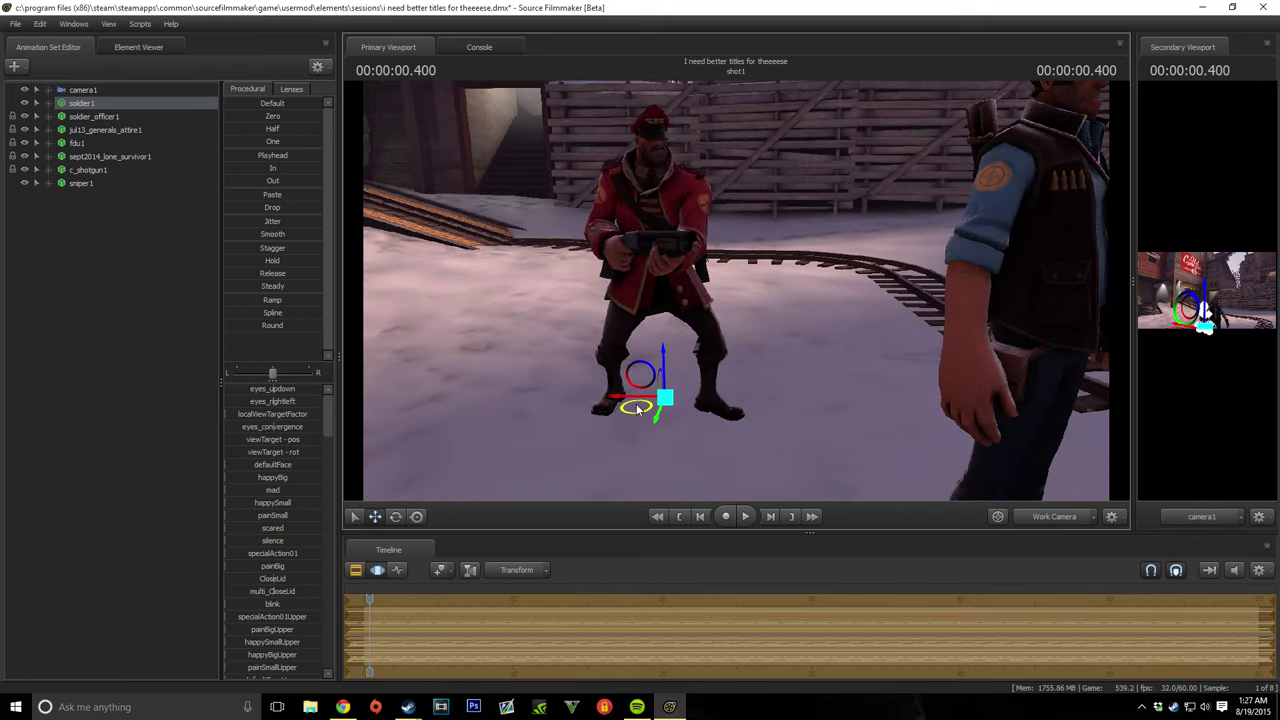
Step: Select rig_spine_2 in soldier1's RigBody group and rotate it to turn the soldier's upper body
left_click(668, 215)
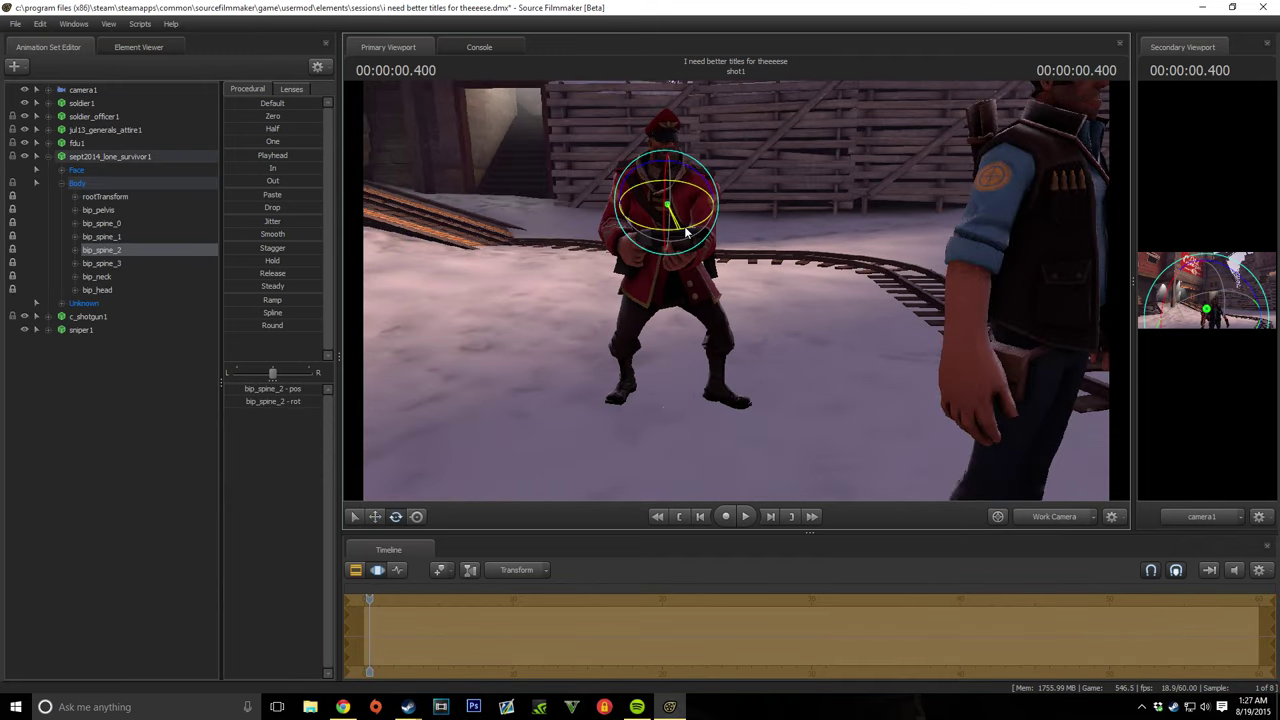
left_click(36, 103)
left_click(97, 157)
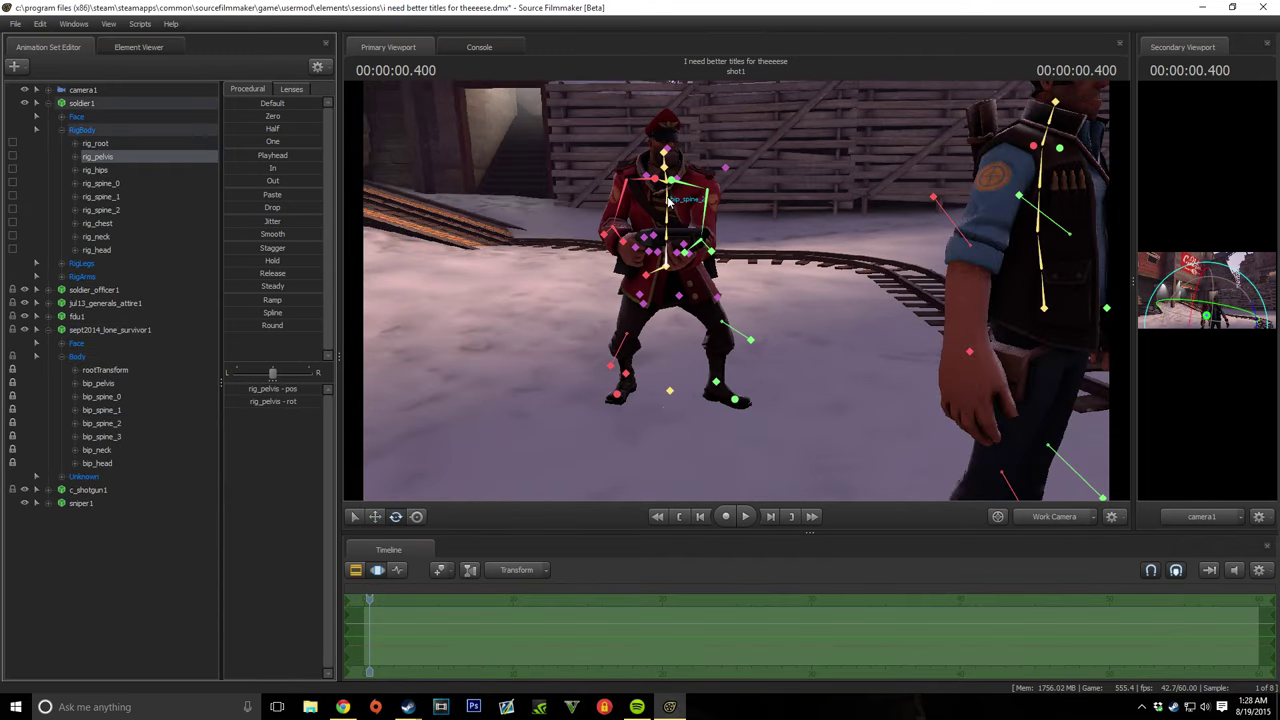
left_click(668, 200)
left_click(685, 225)
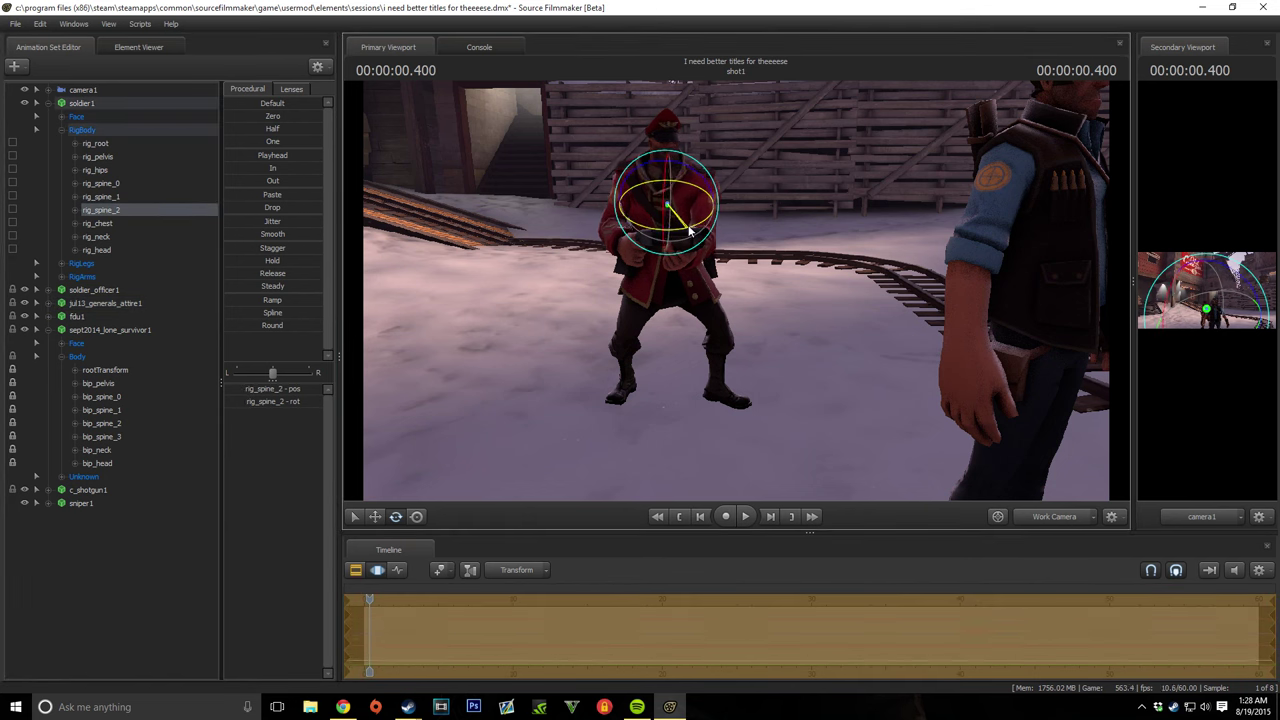
Step: Try to pose the soldier's left arm with the bip_upperArm_L and bip_hand_L bones of jul13_generals_attire1
left_click(709, 199)
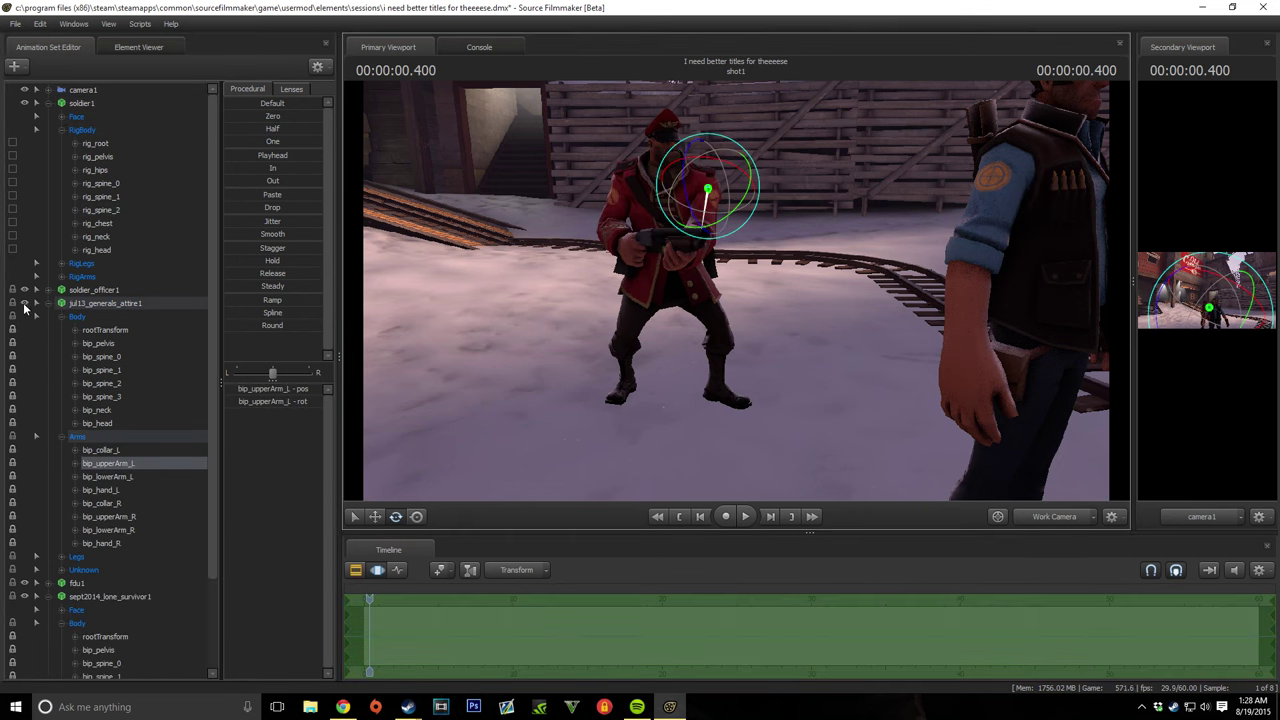
left_click_drag(706, 203, 742, 285)
left_click(672, 352)
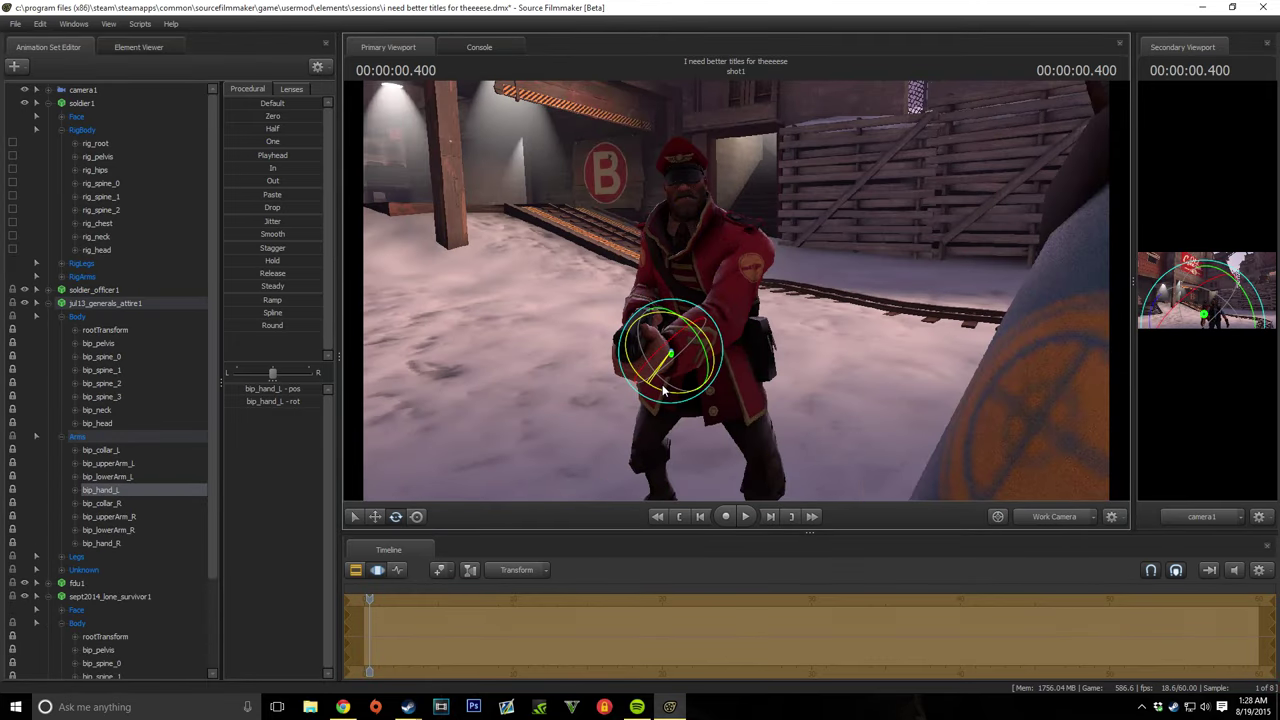
Step: Detach the body rig from soldier1 so its own bones are available for posing
left_click(54, 128)
right_click(85, 103)
left_click(365, 264)
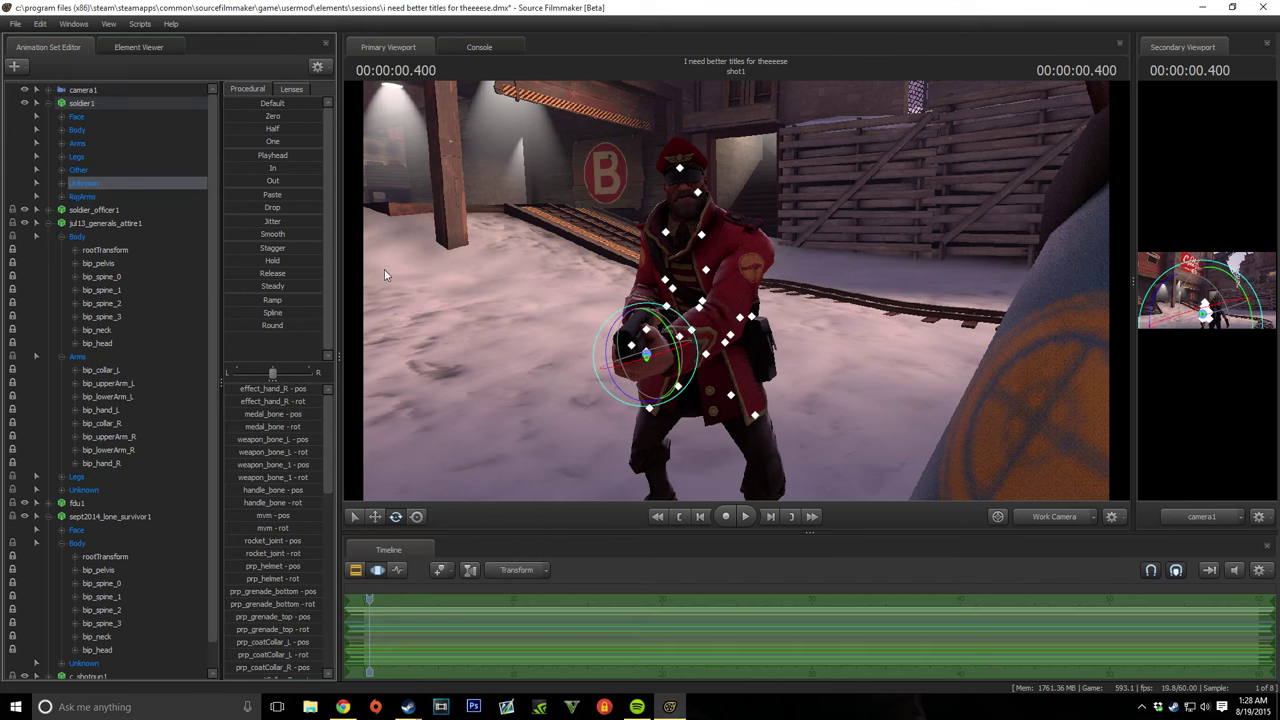
Step: Rotate soldier1's bip_upperArm_L so the left arm comes off the shotgun and hangs beside the body
left_click(748, 277)
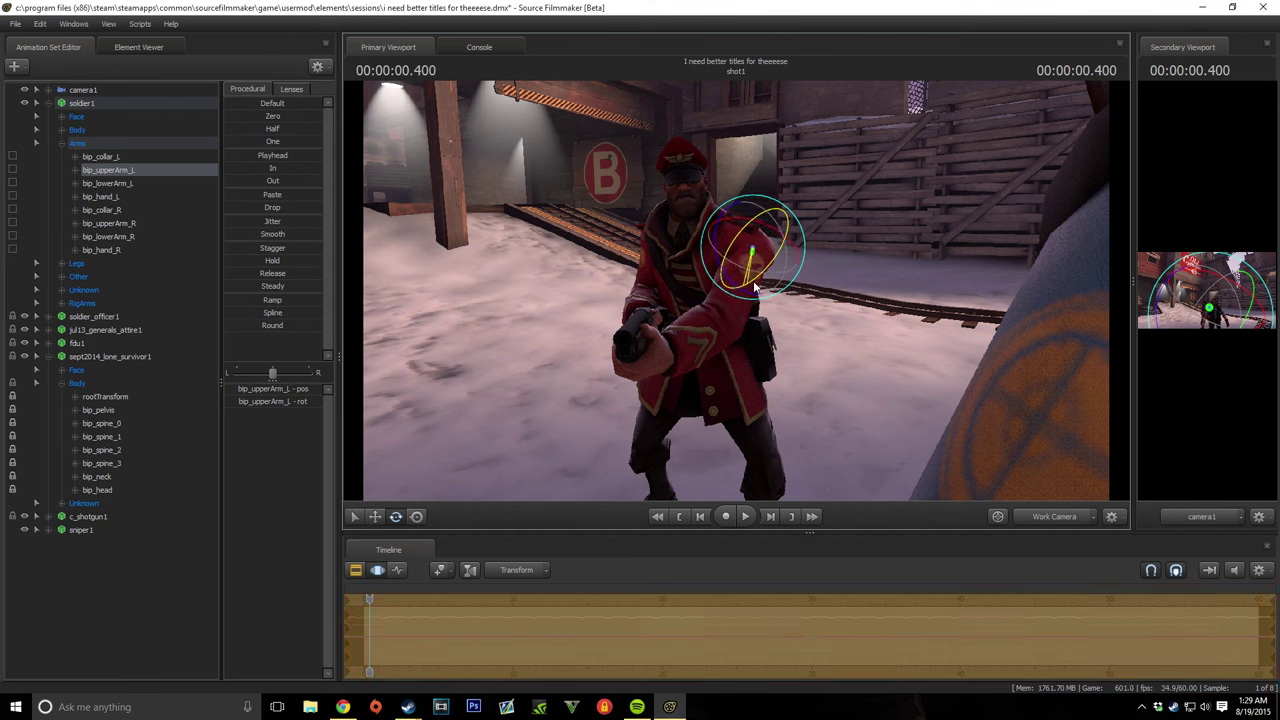
left_click_drag(758, 285, 830, 395)
middle_click_drag(830, 395, 566, 335)
left_click(657, 430)
double_click(670, 455)
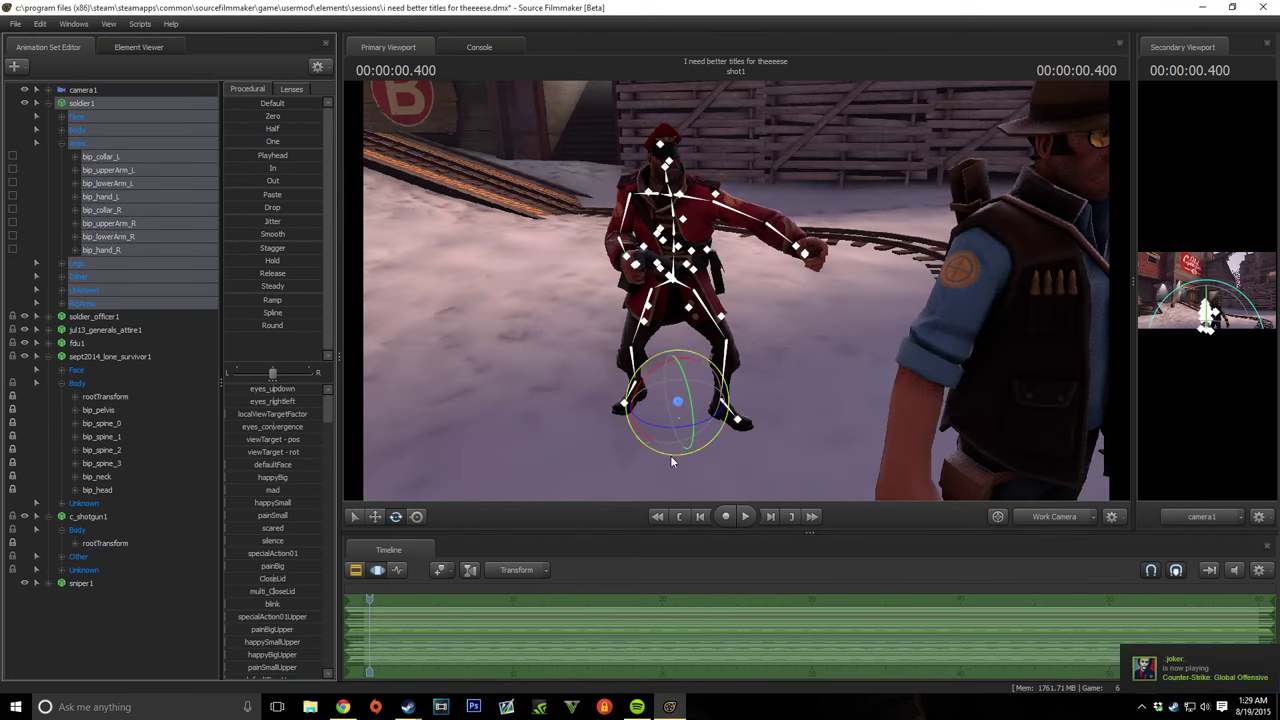
left_click_drag(670, 455, 700, 440)
middle_click_drag(700, 440, 760, 300)
scroll(760, 280, "up", 5)
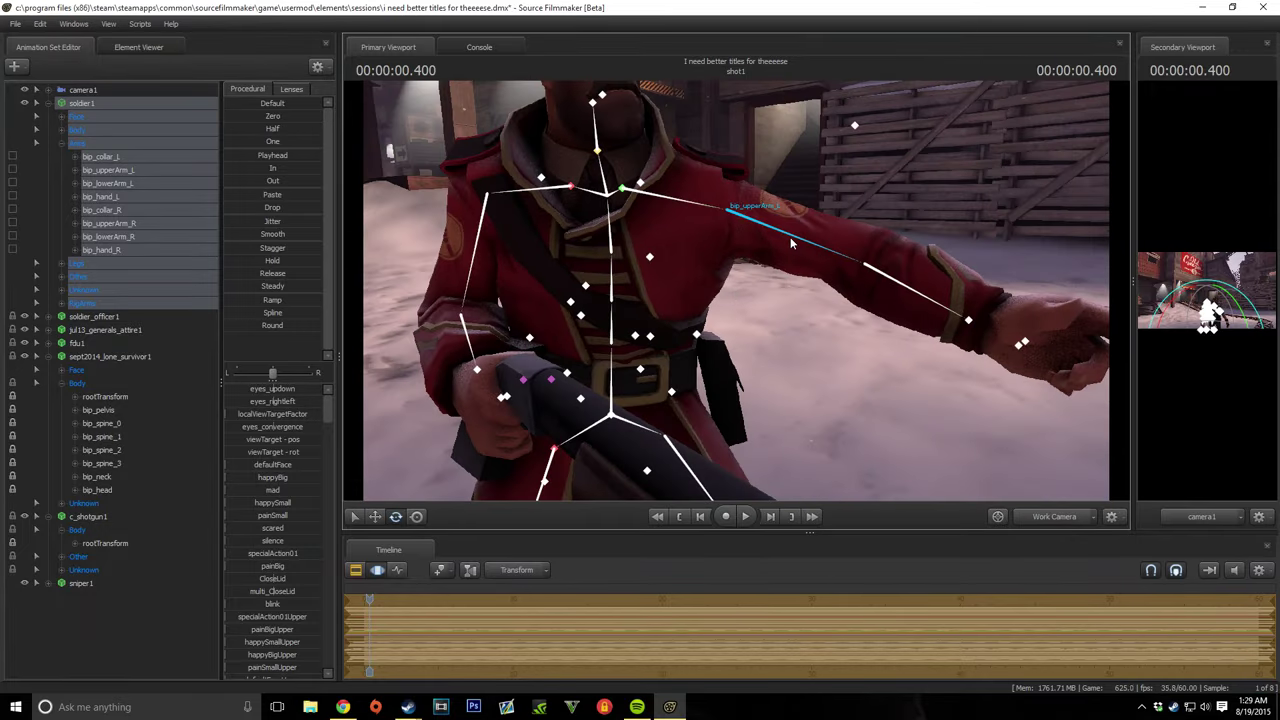
left_click(736, 213)
middle_click_drag(736, 213, 703, 265)
Step: Rotate soldier1's bip_lowerArm_L and bip_hand_L to shape the hanging left arm
left_click(703, 265)
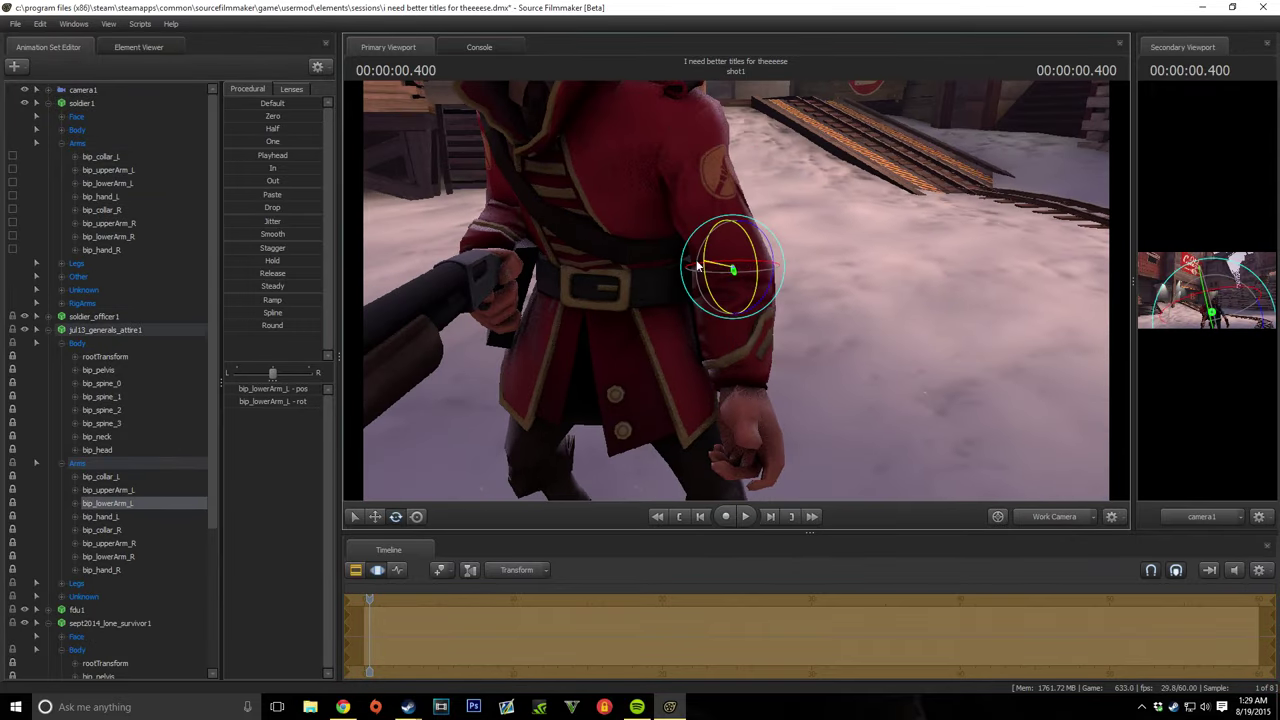
left_click(734, 283)
left_click_drag(772, 258, 749, 273)
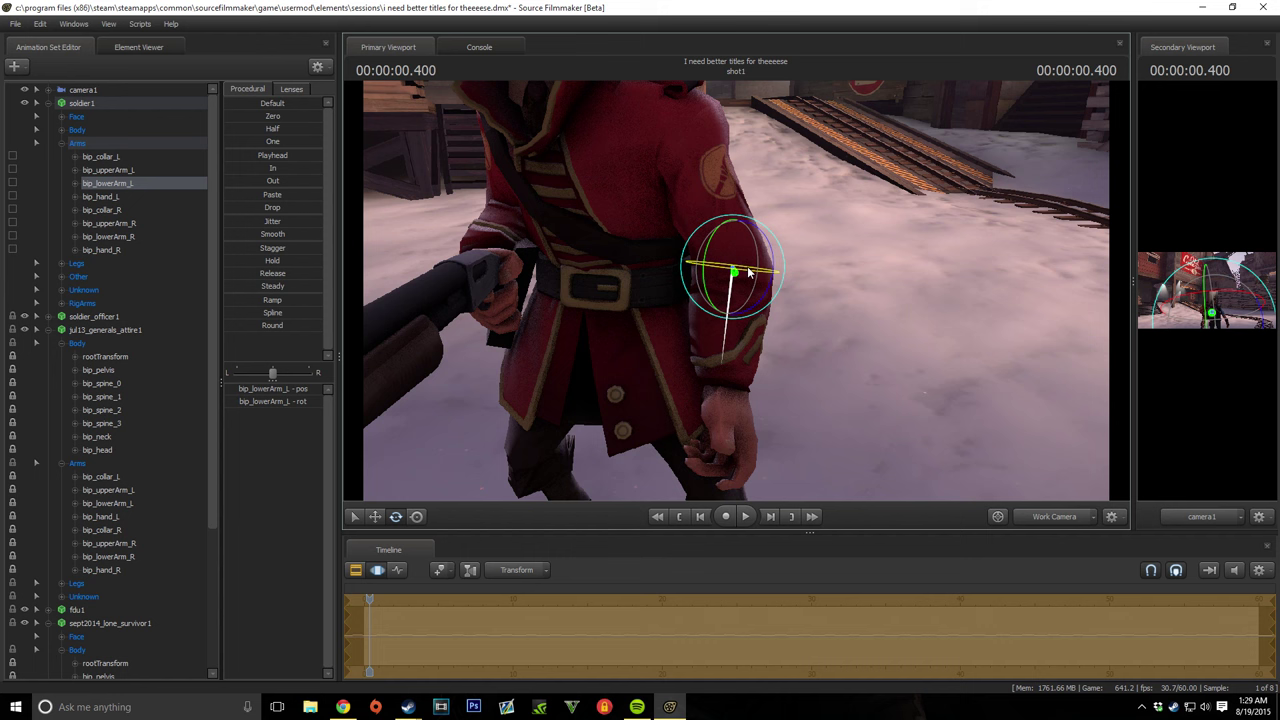
left_click(721, 369)
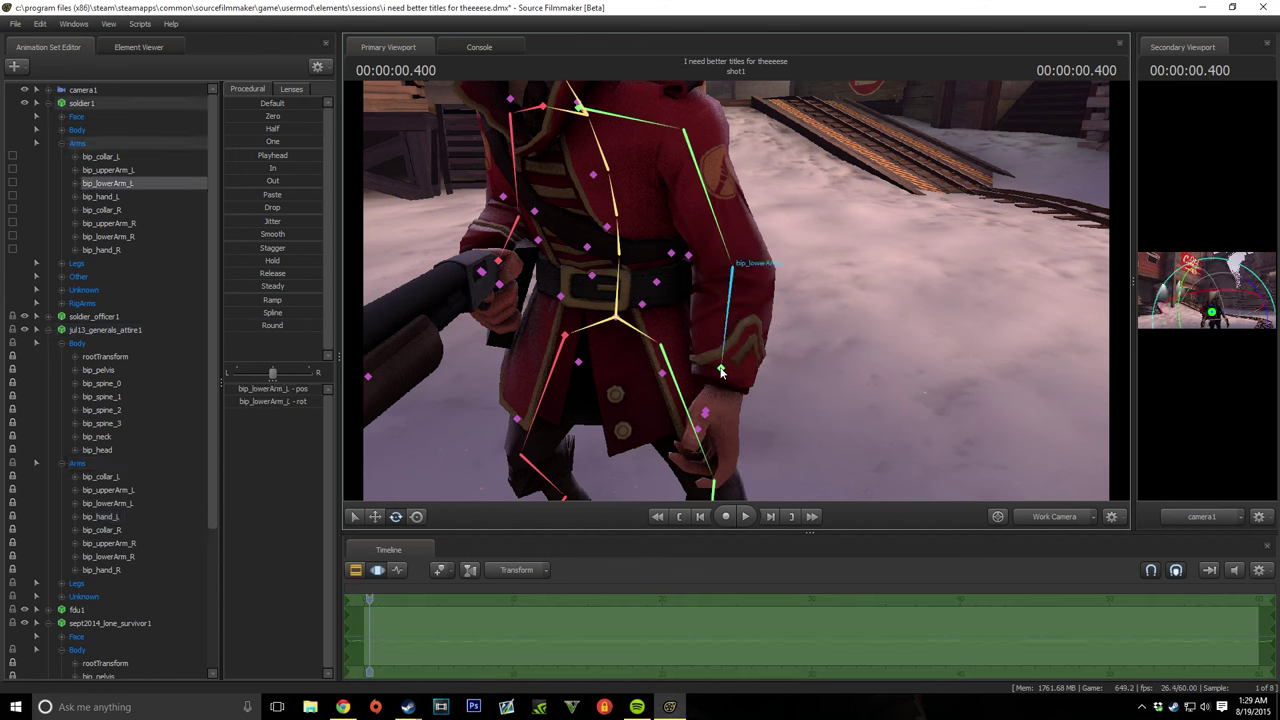
left_click(100, 196)
left_click_drag(690, 343, 681, 358)
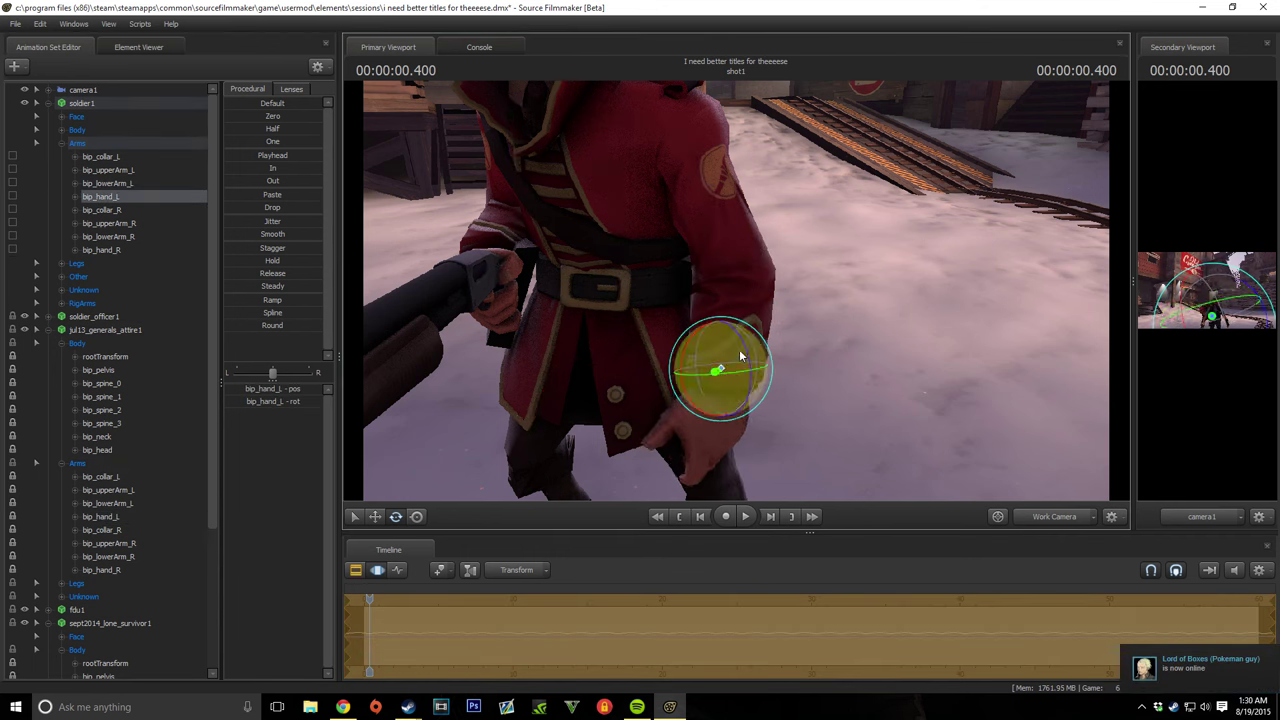
Step: Rotate soldier1's right upper arm and hand bones so the shotgun is held out at arm's length
left_click_drag(876, 413, 500, 571)
left_click(658, 262)
key("w")
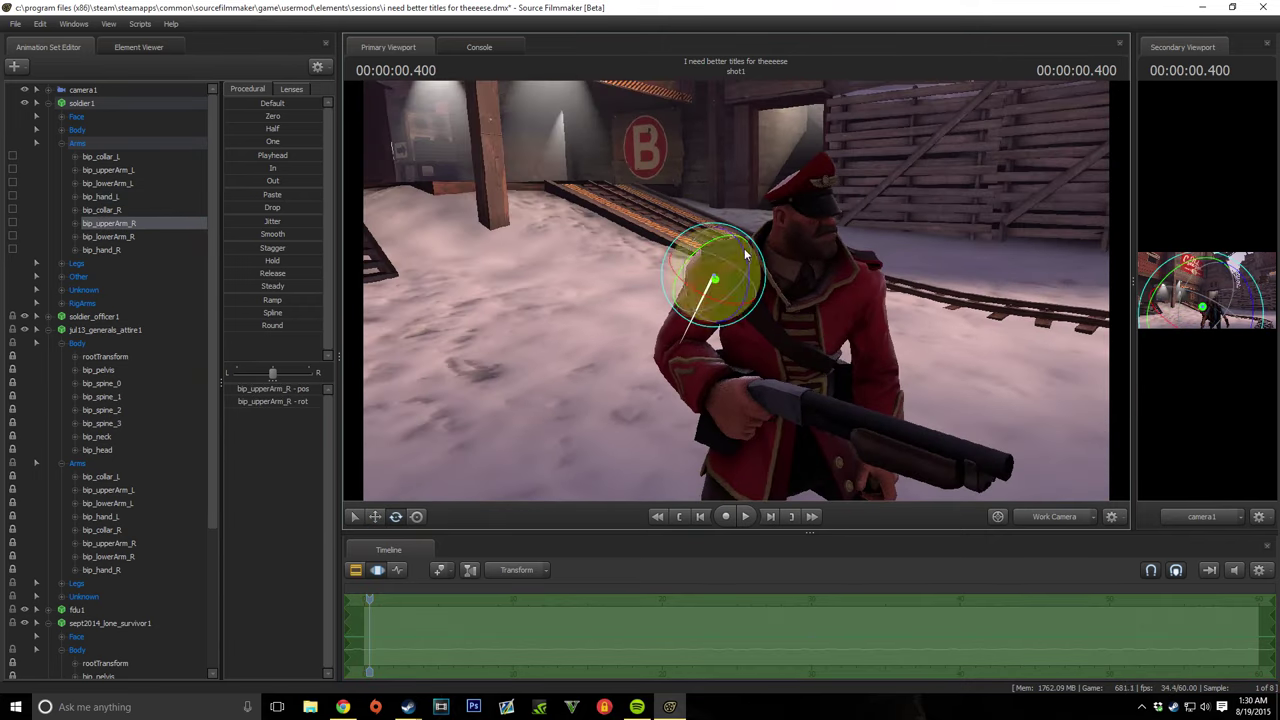
left_click_drag(745, 256, 755, 237)
left_click(632, 332)
left_click_drag(632, 332, 672, 207)
left_click(650, 253)
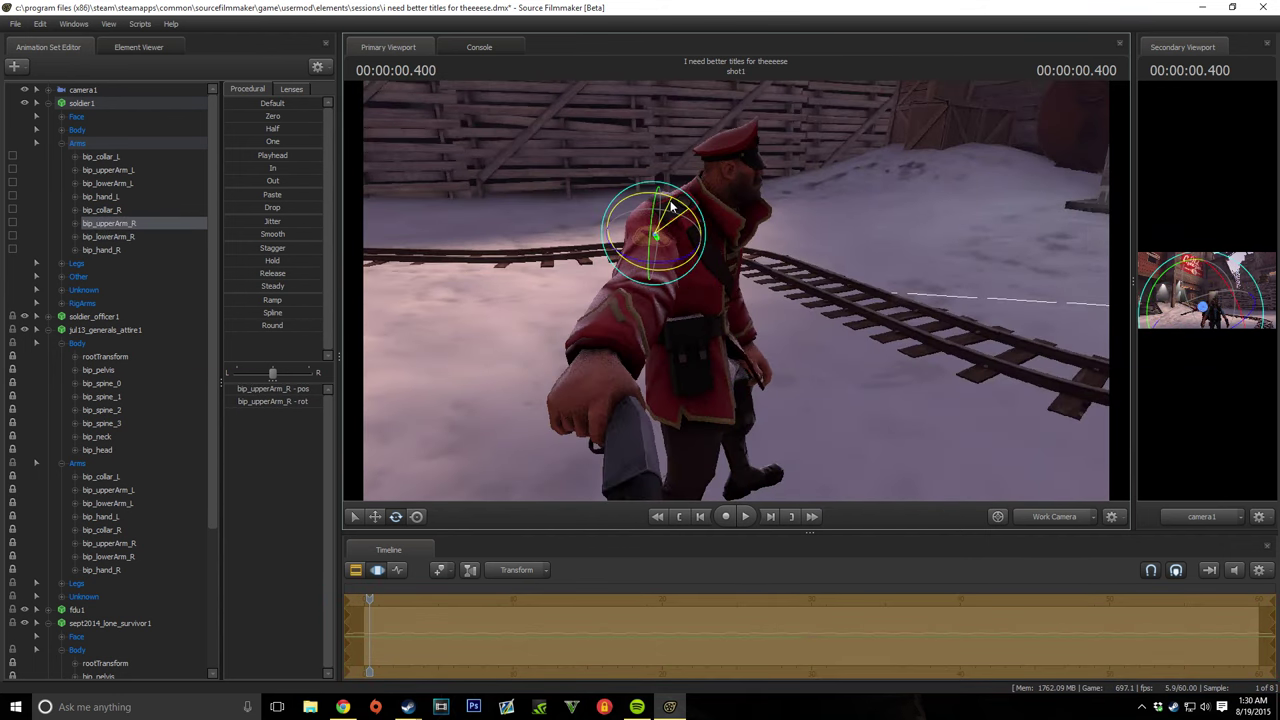
left_click(610, 356)
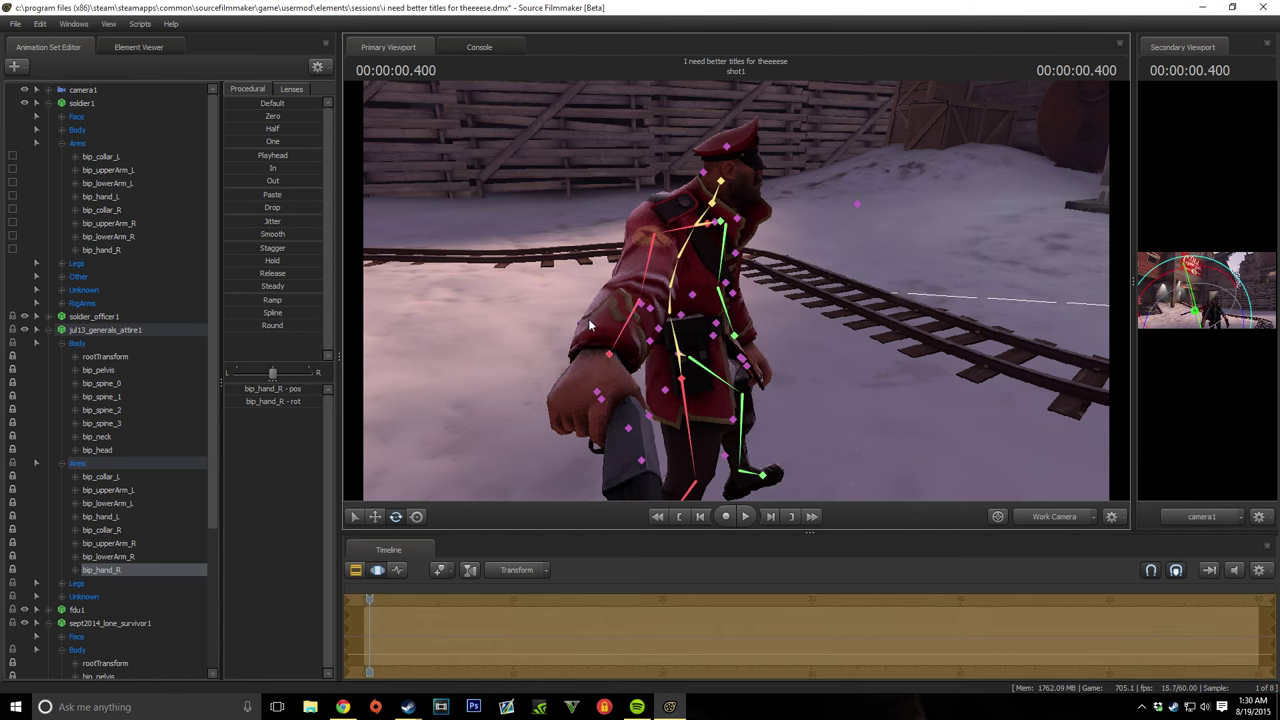
left_click(610, 358)
left_click_drag(648, 355, 620, 330)
Step: Import a standing secondary-weapon sequence onto soldier1 so he holds the shotgun in both hands
right_click(83, 104)
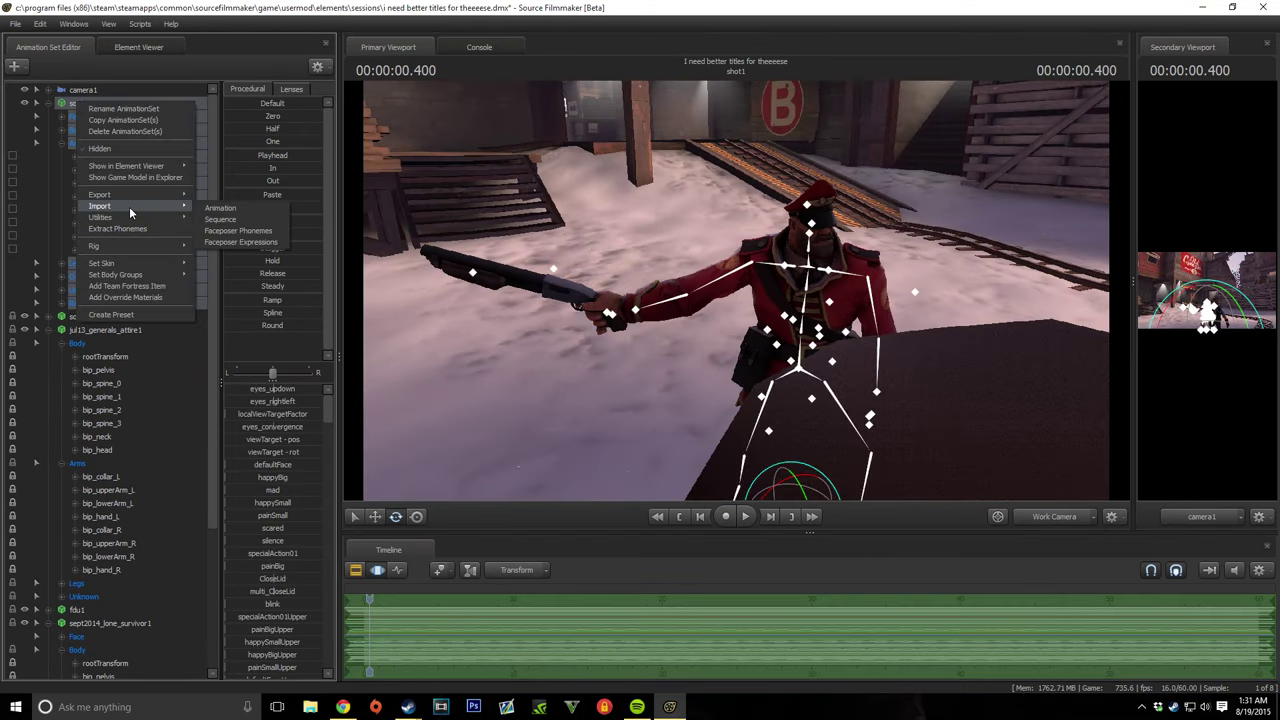
left_click(250, 219)
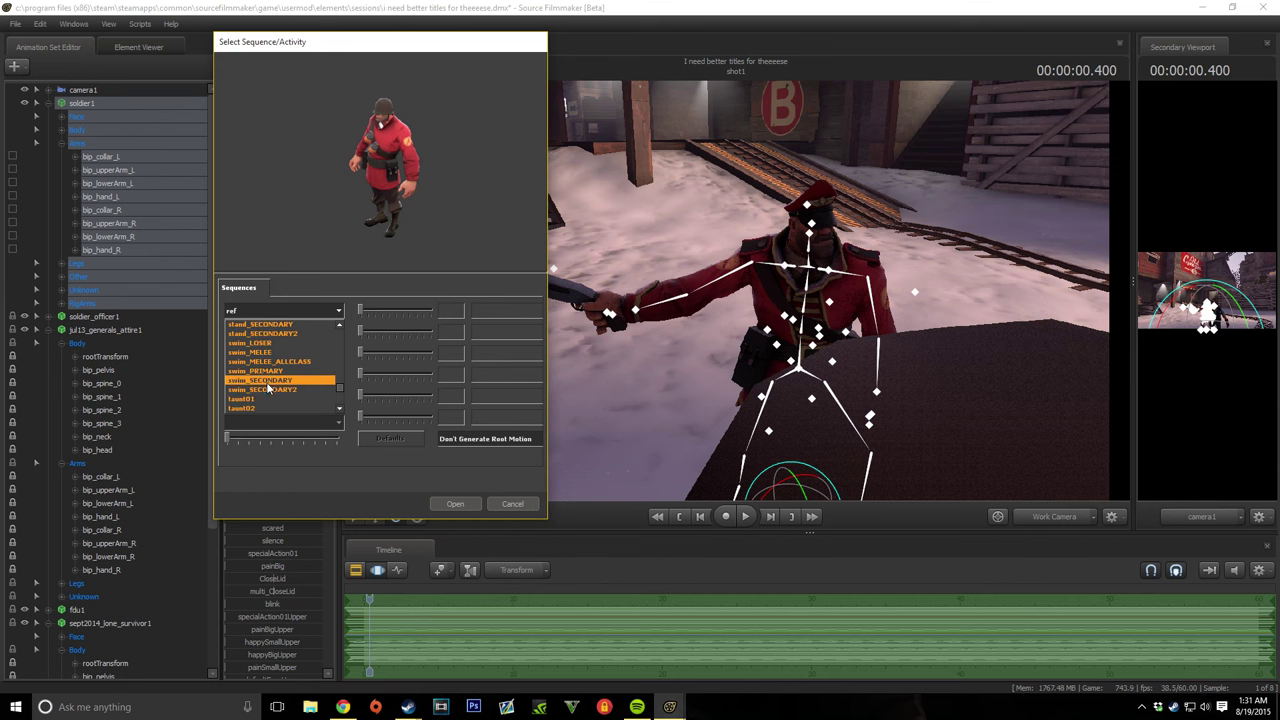
double_click(273, 338)
left_click(48, 105)
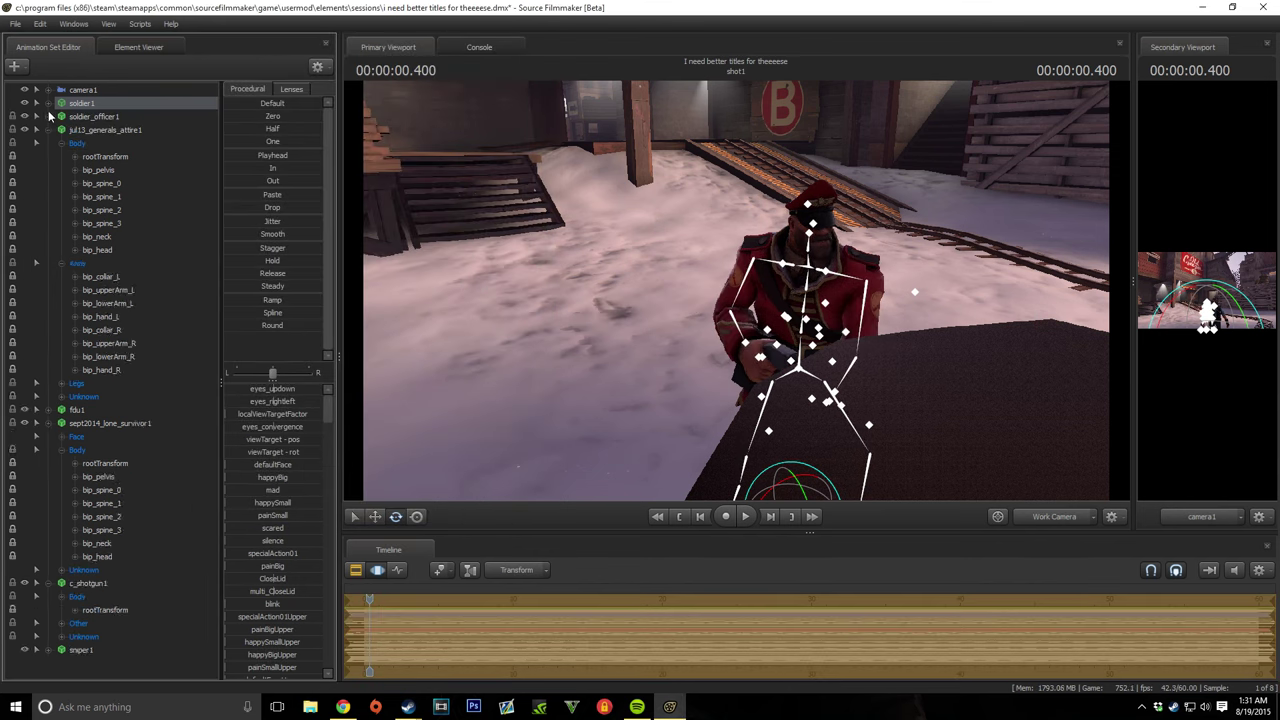
left_click_drag(560, 280, 349, 281)
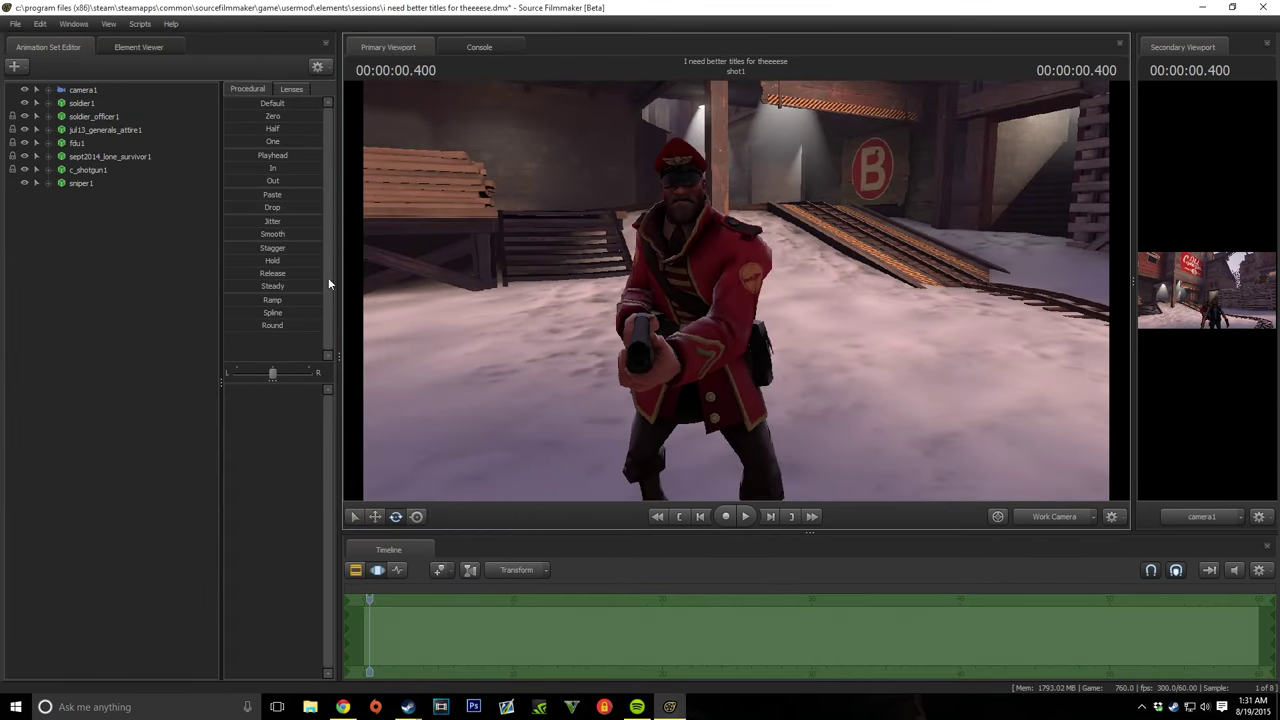
Step: Create a new light shining on the sniper and the soldier, and return the viewport to the work camera
right_click(86, 288)
left_click(150, 312)
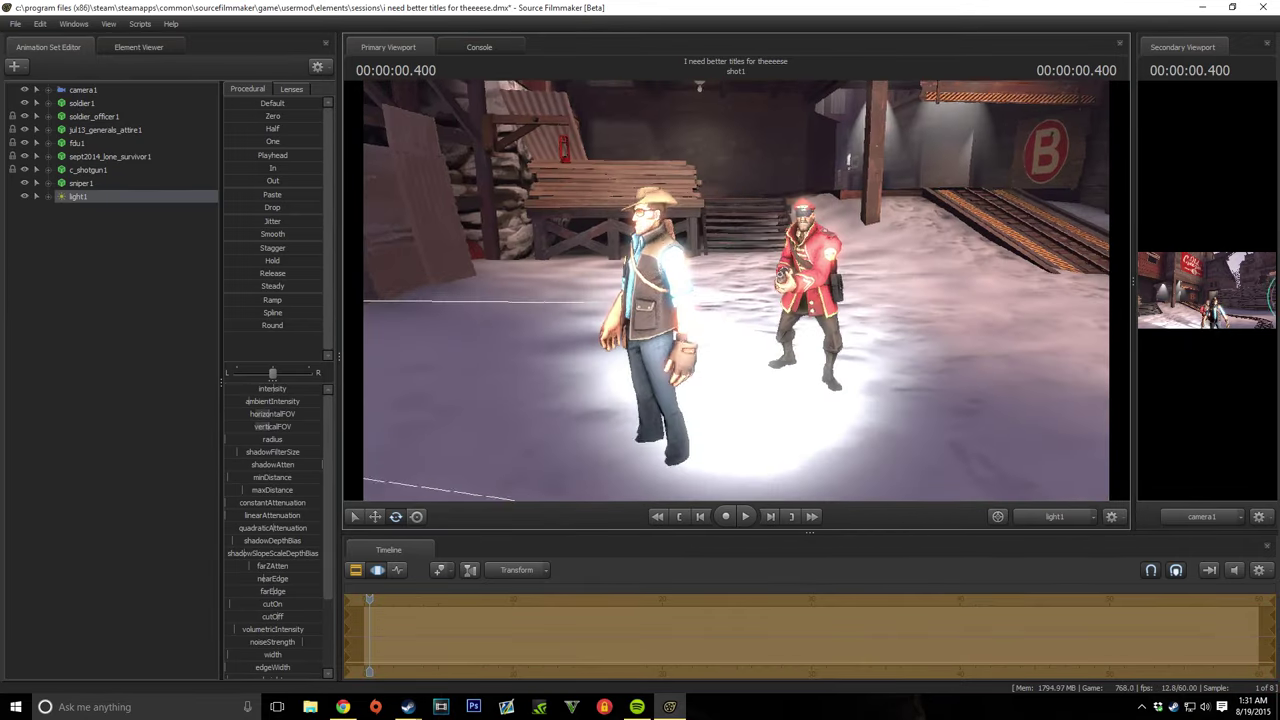
left_click(1054, 516)
Step: Add the Team Fortress item Bruiser's Bandanna to soldier1
left_click(63, 117)
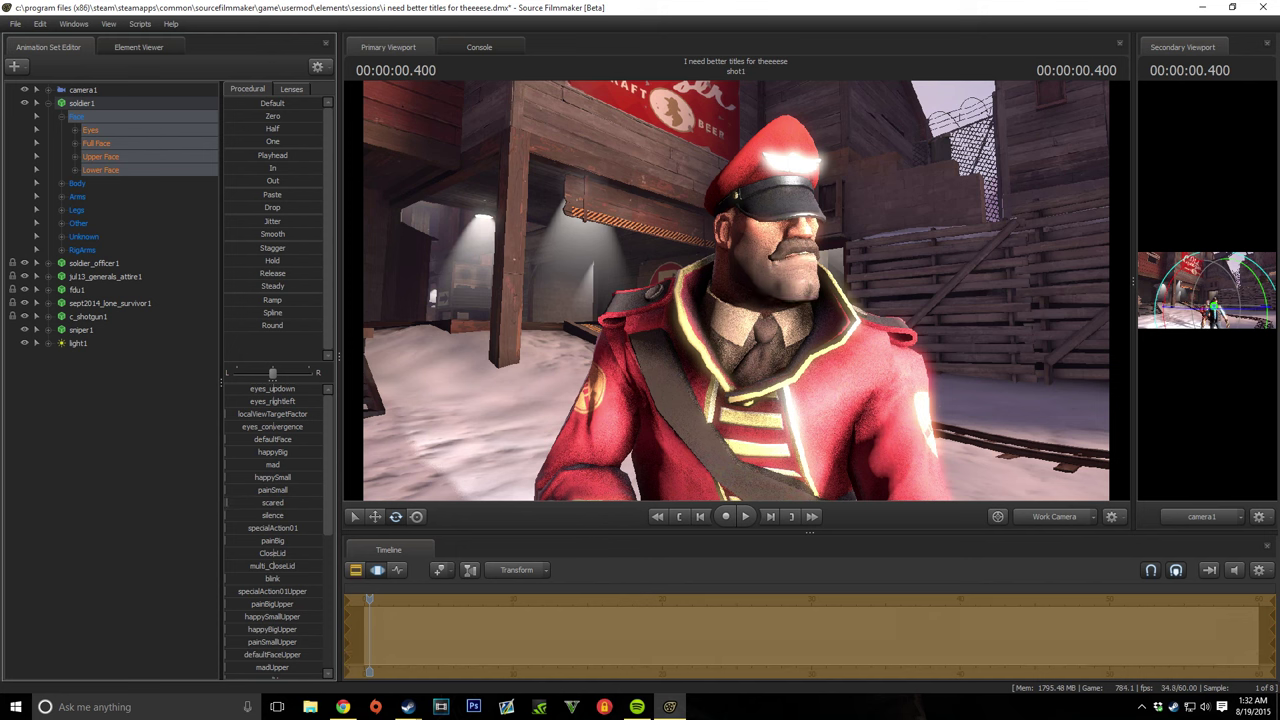
left_click(47, 104)
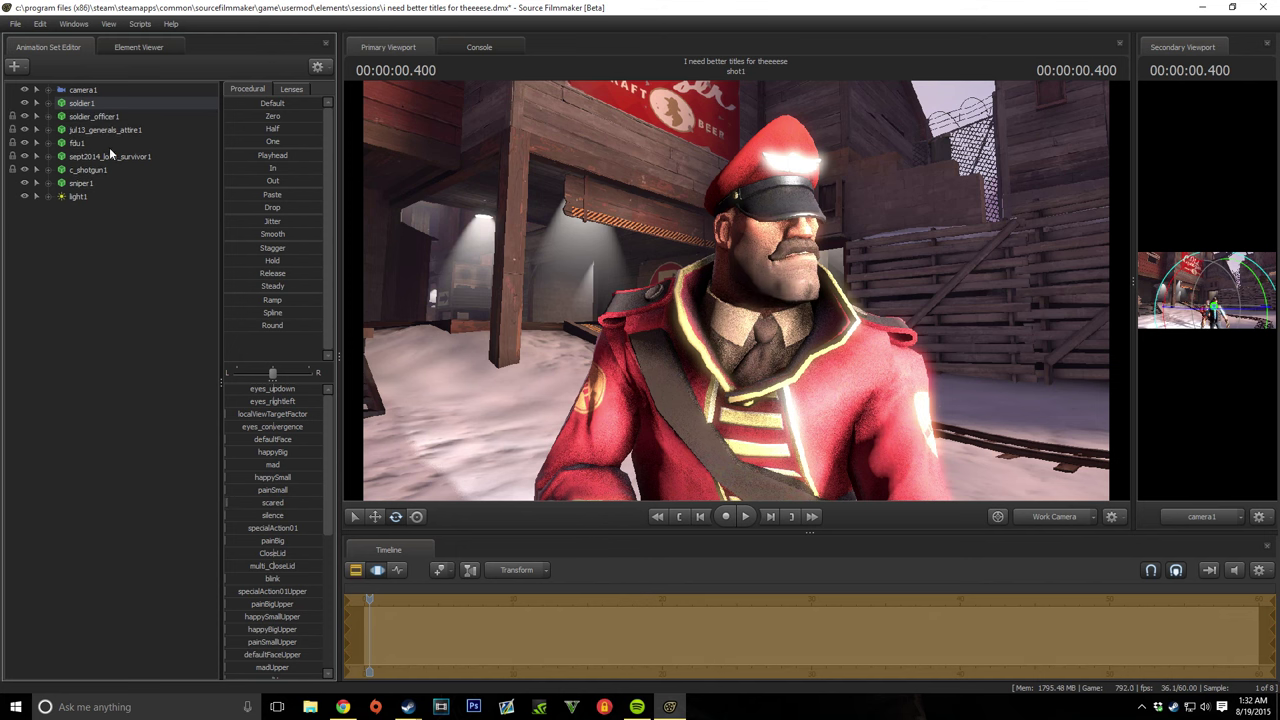
right_click(88, 104)
left_click(136, 289)
type("ban")
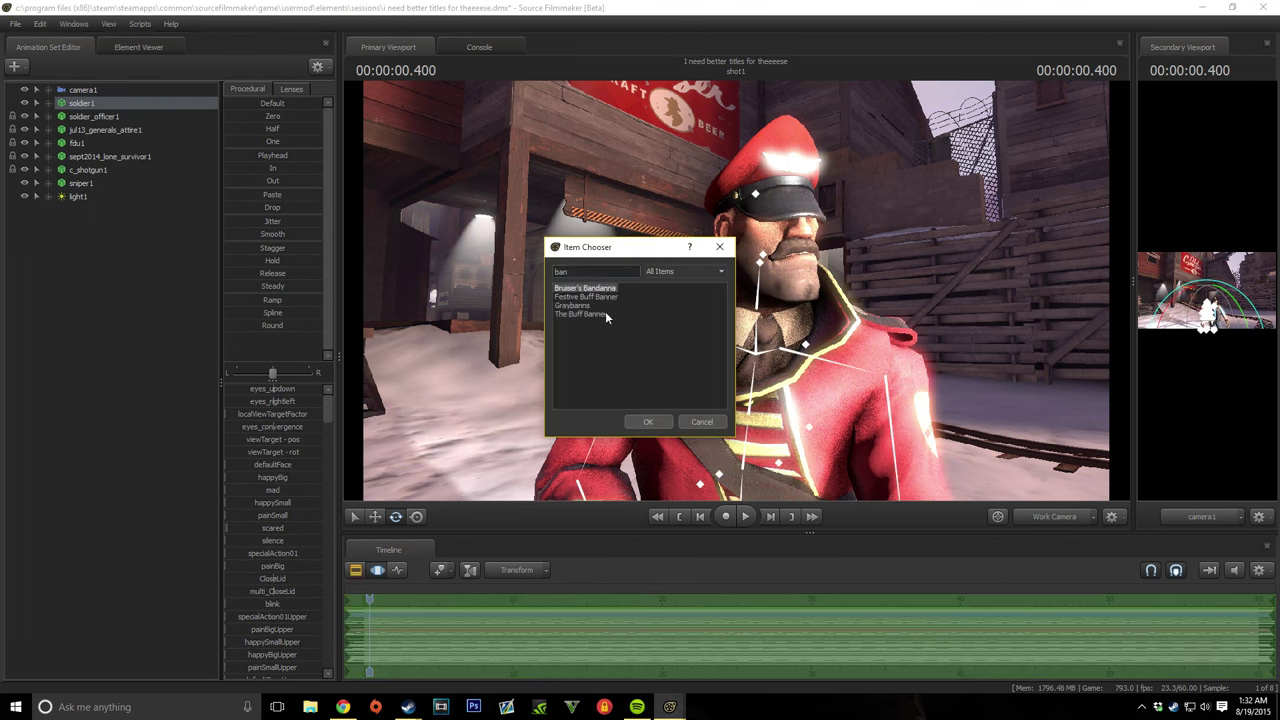
left_click(664, 421)
mouse_move(598, 330)
left_mouse_down()
mouse_move(585, 330)
mouse_move(598, 330)
left_mouse_up()
Step: Create an animation set for a new muzzle_shotgun particle system
right_click(72, 272)
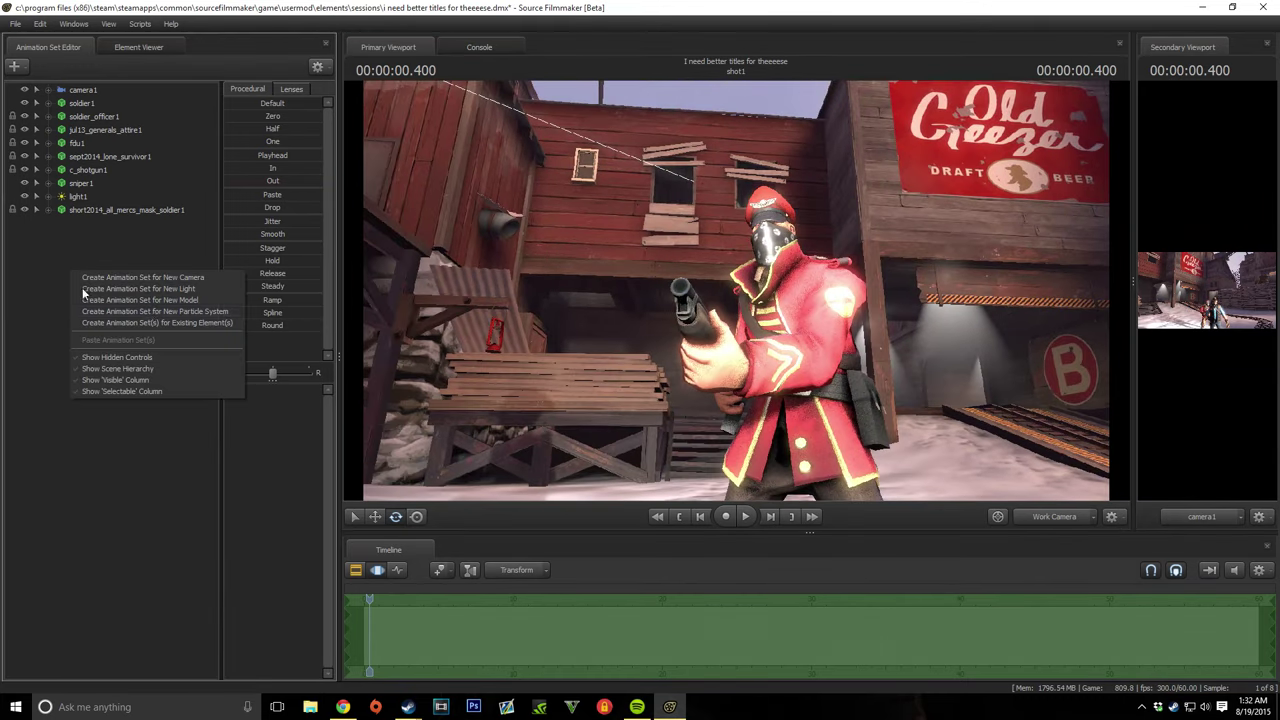
left_click(130, 300)
left_click(757, 302)
left_click_drag(396, 362, 494, 369)
key("Return")
key("Tab")
key("Tab")
key("Return")
Step: Move the muzzle_shotgun1 effect to the end of the soldier's shotgun barrel
left_click_drag(848, 380, 655, 285)
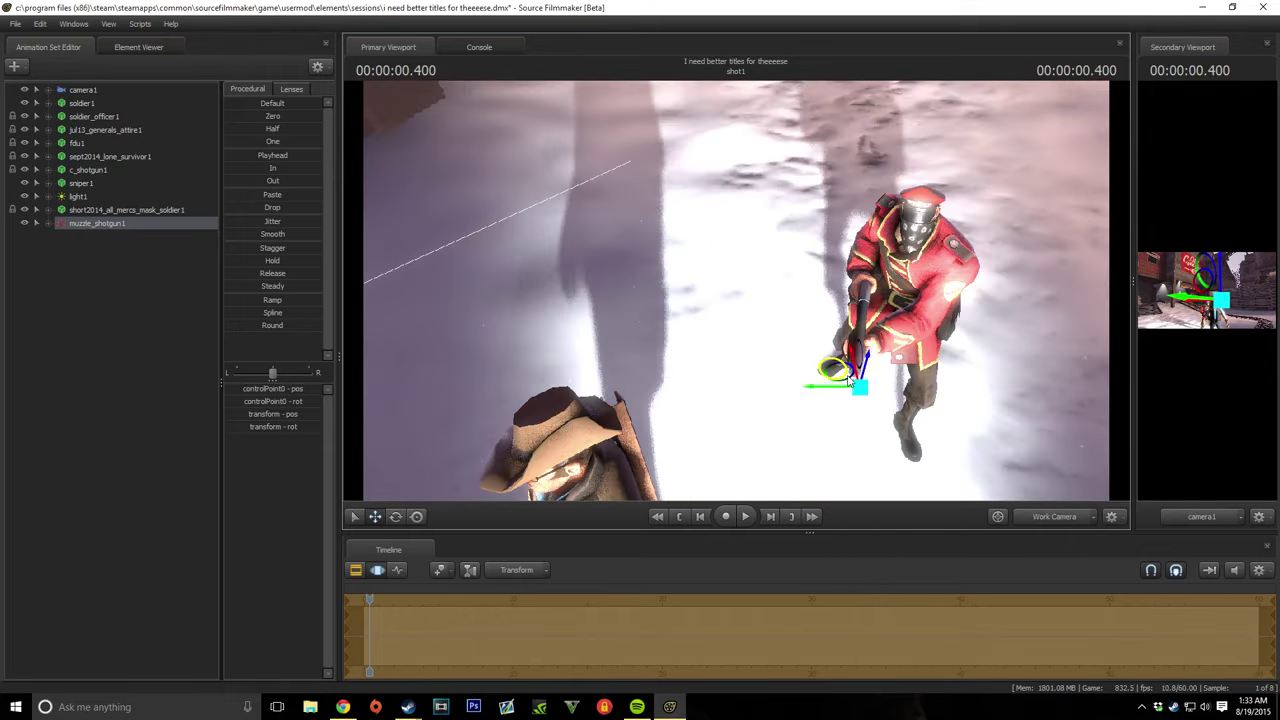
left_click_drag(848, 378, 848, 378)
left_click_drag(706, 376, 811, 284)
left_click_drag(840, 350, 465, 285)
Step: Rotate muzzle_shotgun1 so the flash fires forward from the barrel, and place the playhead at 0.016 s
left_click_drag(373, 599, 363, 590)
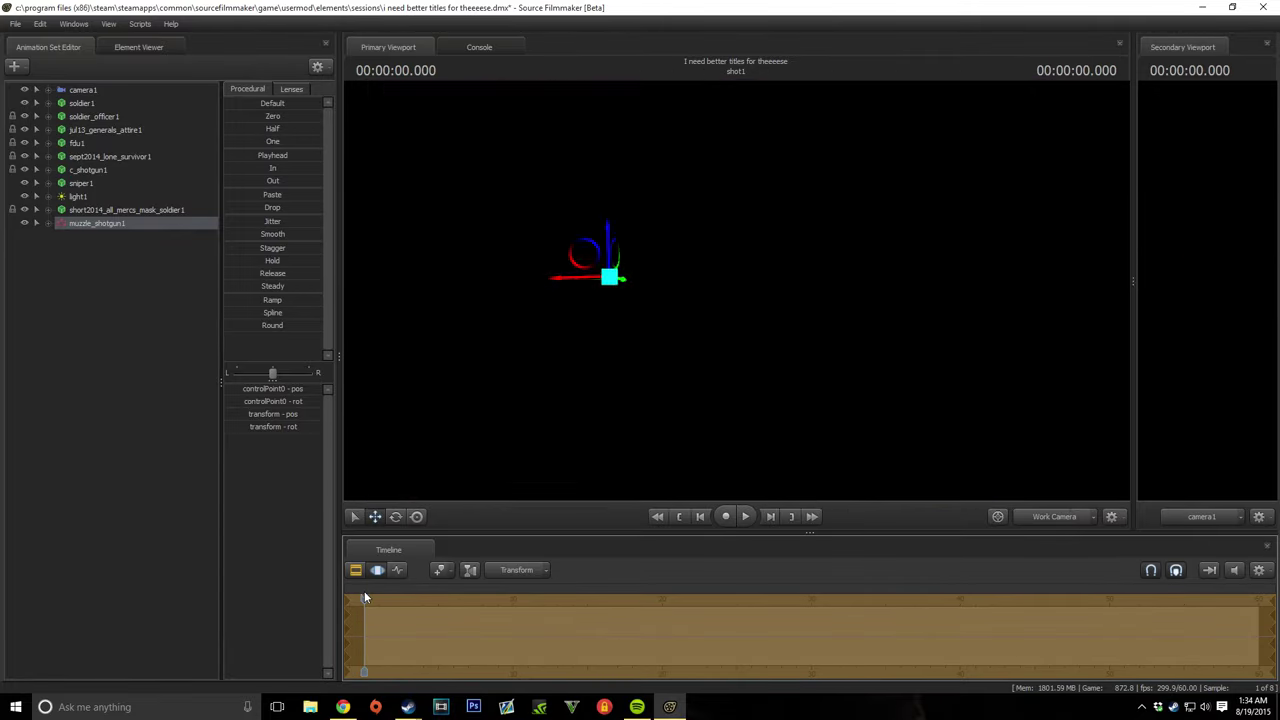
left_click_drag(700, 300, 735, 295)
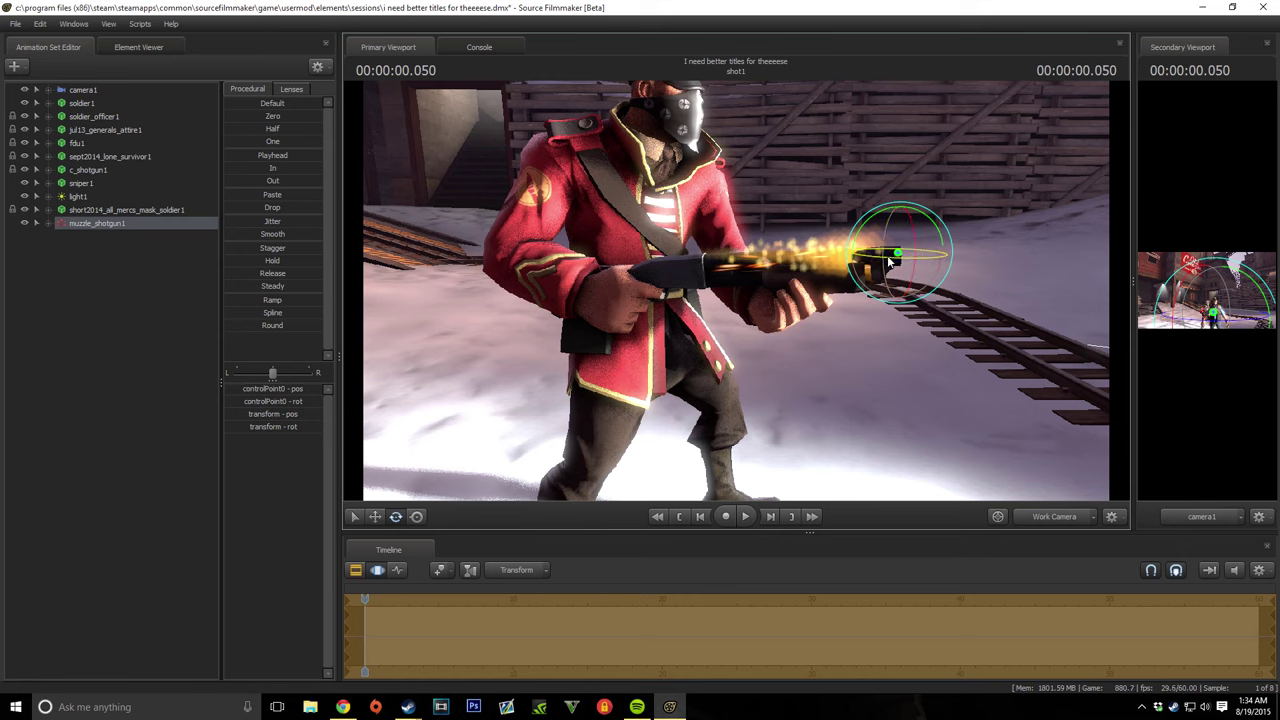
left_click_drag(366, 600, 368, 600)
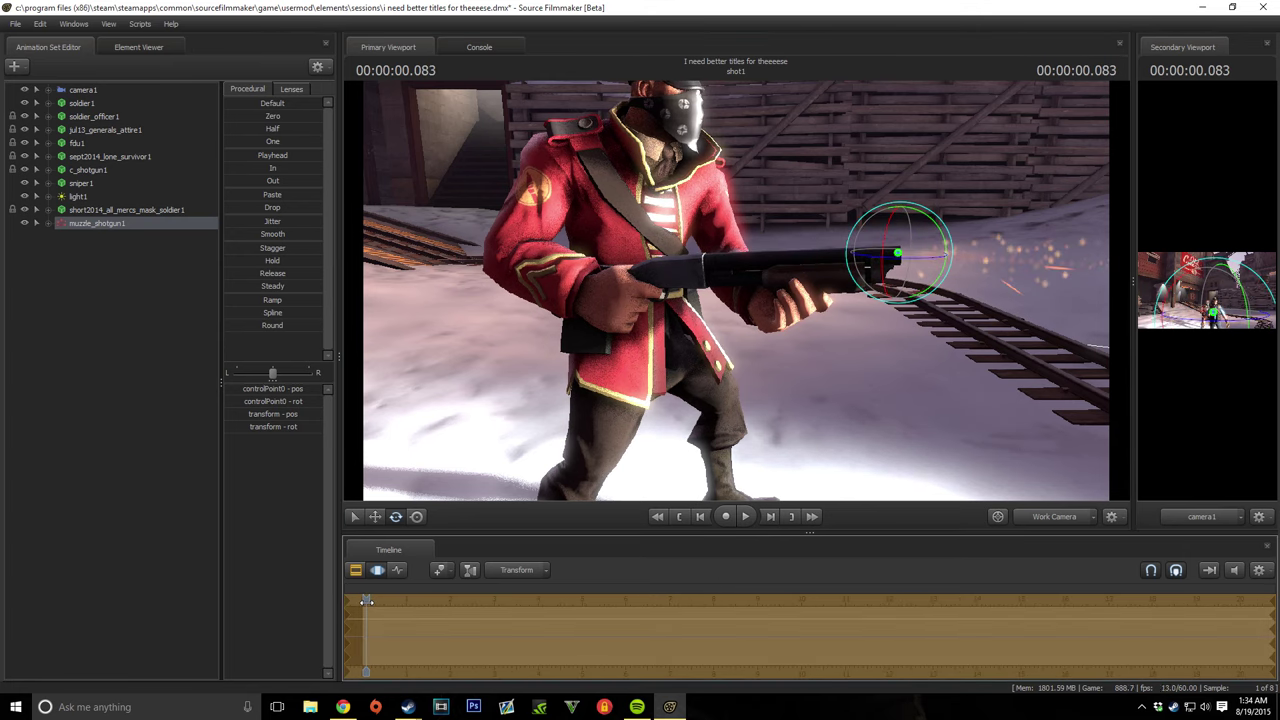
left_click_drag(600, 320, 685, 322)
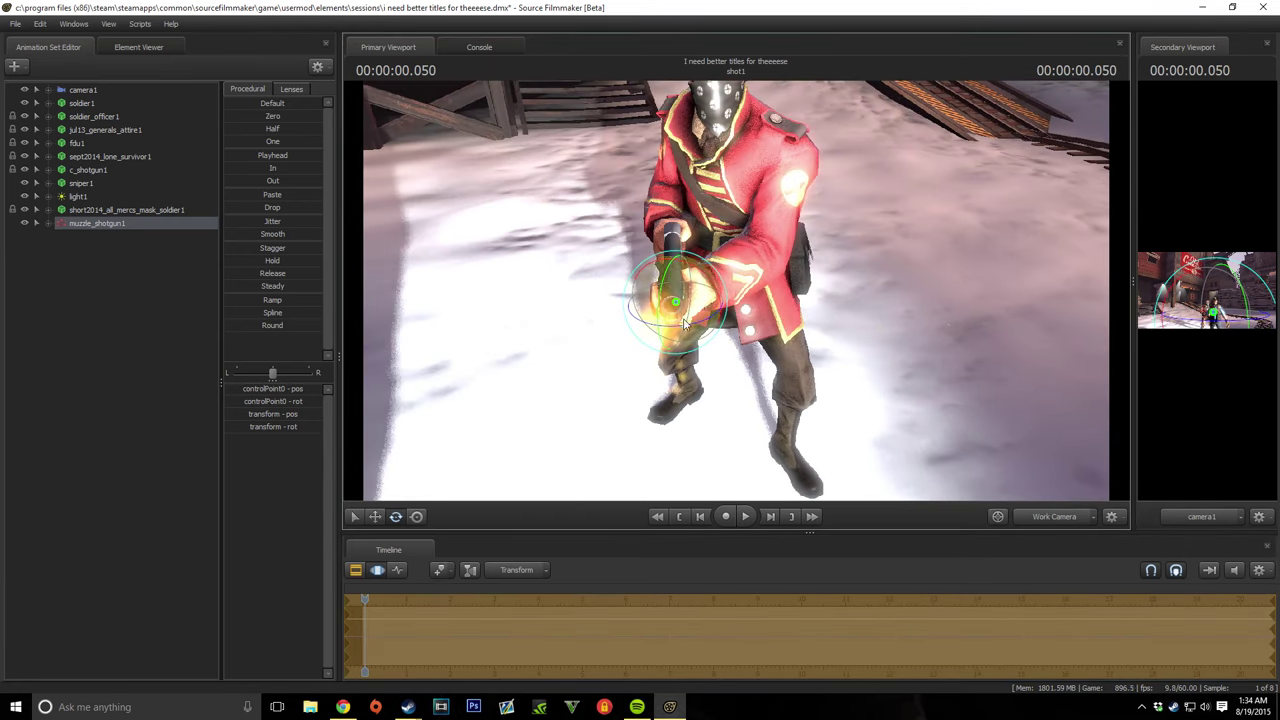
left_click_drag(364, 599, 364, 602)
left_click_drag(622, 443, 545, 443)
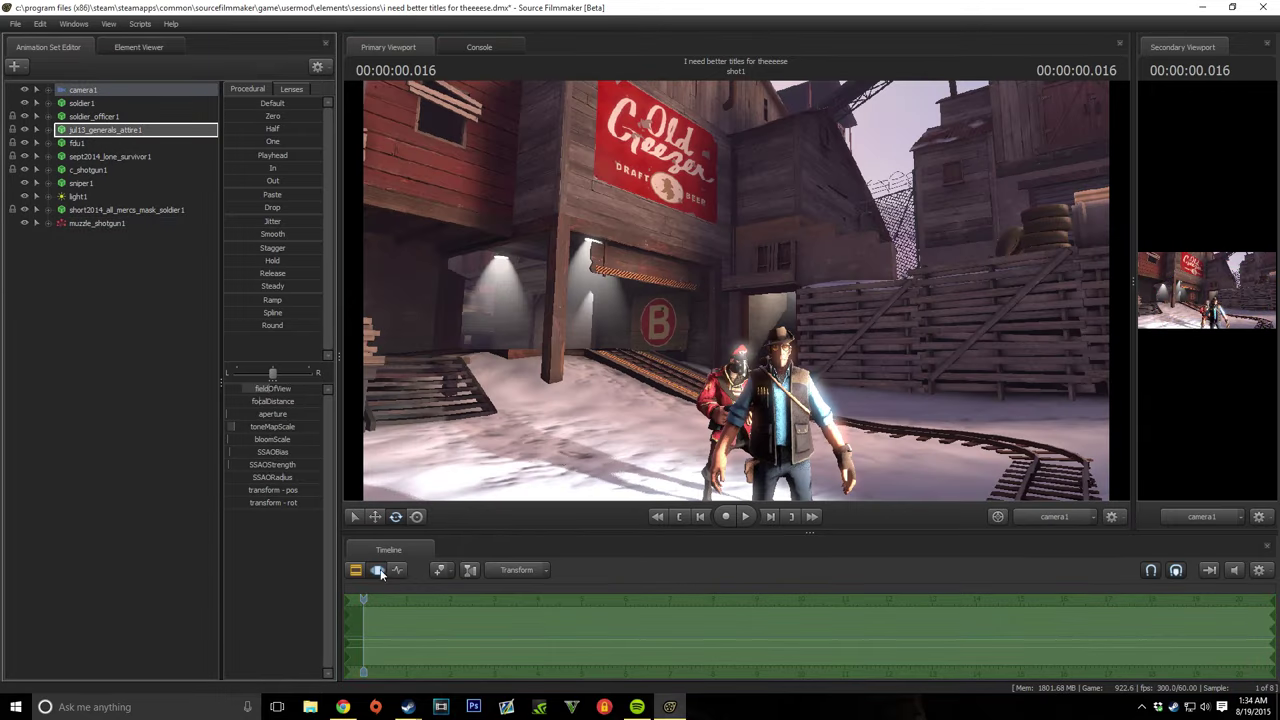
Step: Reposition camera1 to frame the sniper and the firing soldier up close
left_click(82, 89)
mouse_move(736, 290)
left_mouse_down()
mouse_move(736, 340)
mouse_move(736, 295)
mouse_move(665, 295)
mouse_move(736, 289)
left_mouse_up()
key("F4")
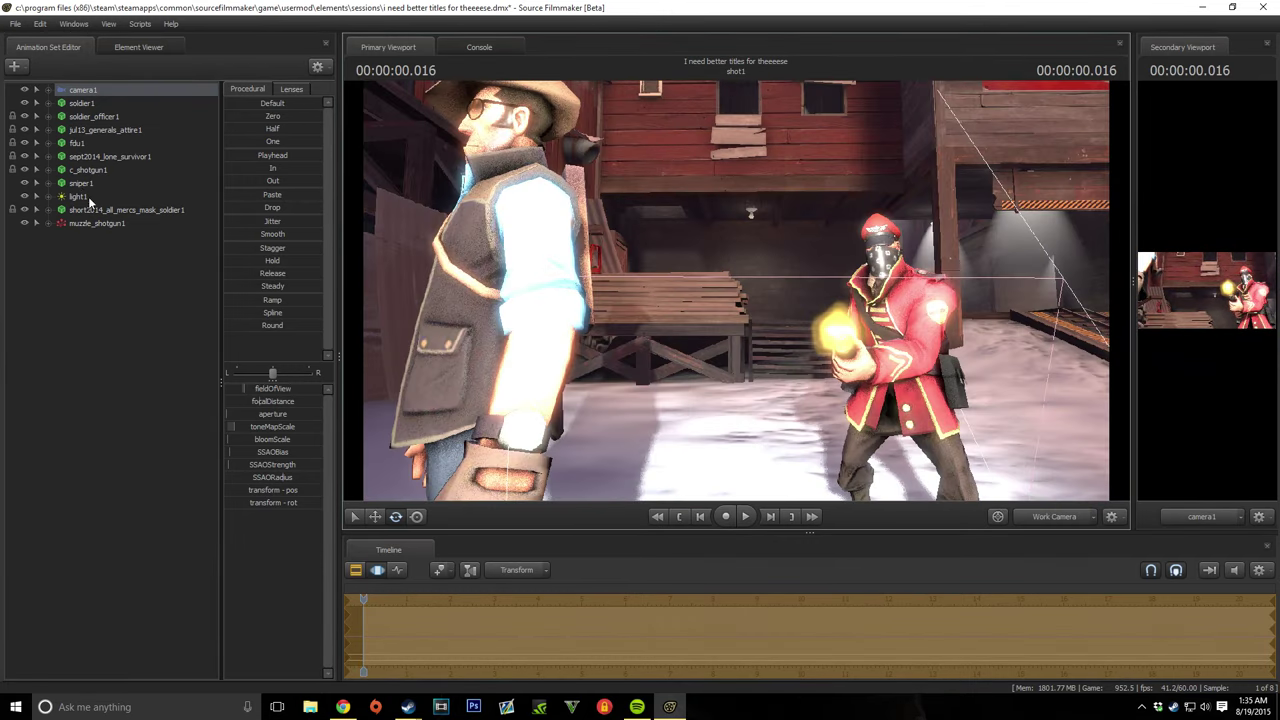
Step: Rotate and move sniper1 so he stands inside camera1's frame facing the soldier
left_click(450, 459)
left_click_drag(372, 455, 597, 327)
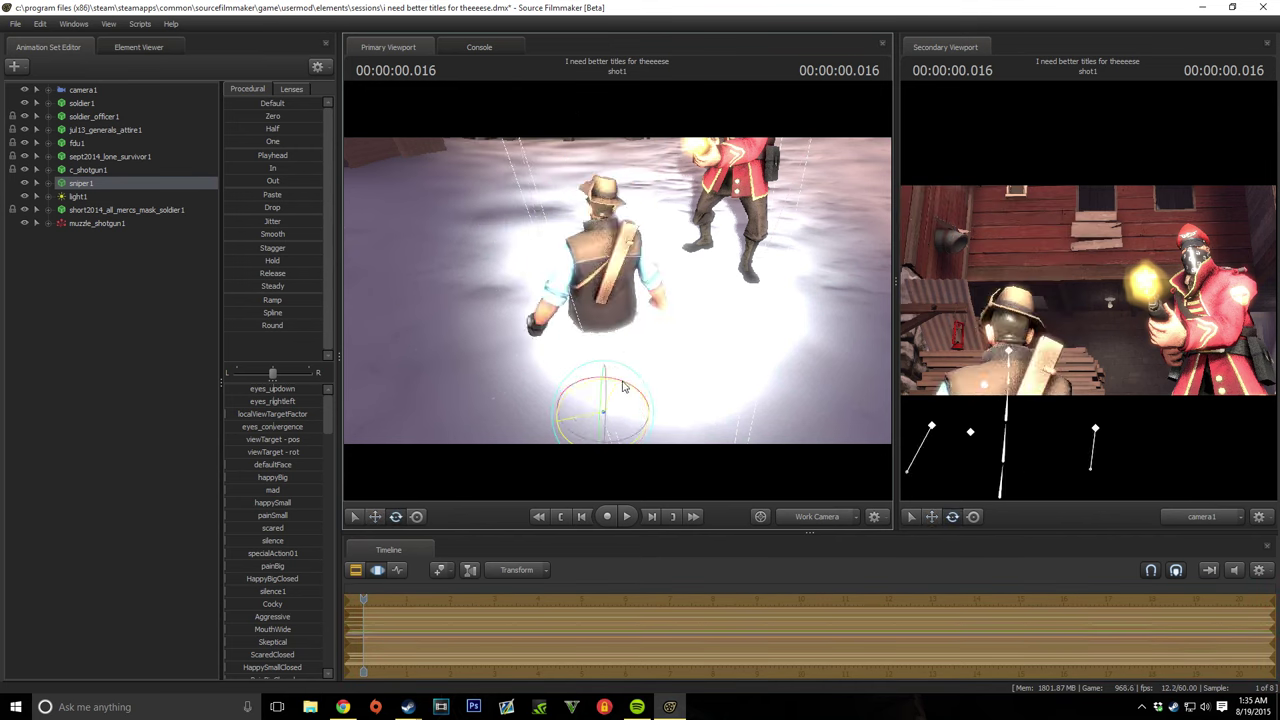
left_click_drag(700, 378, 617, 295)
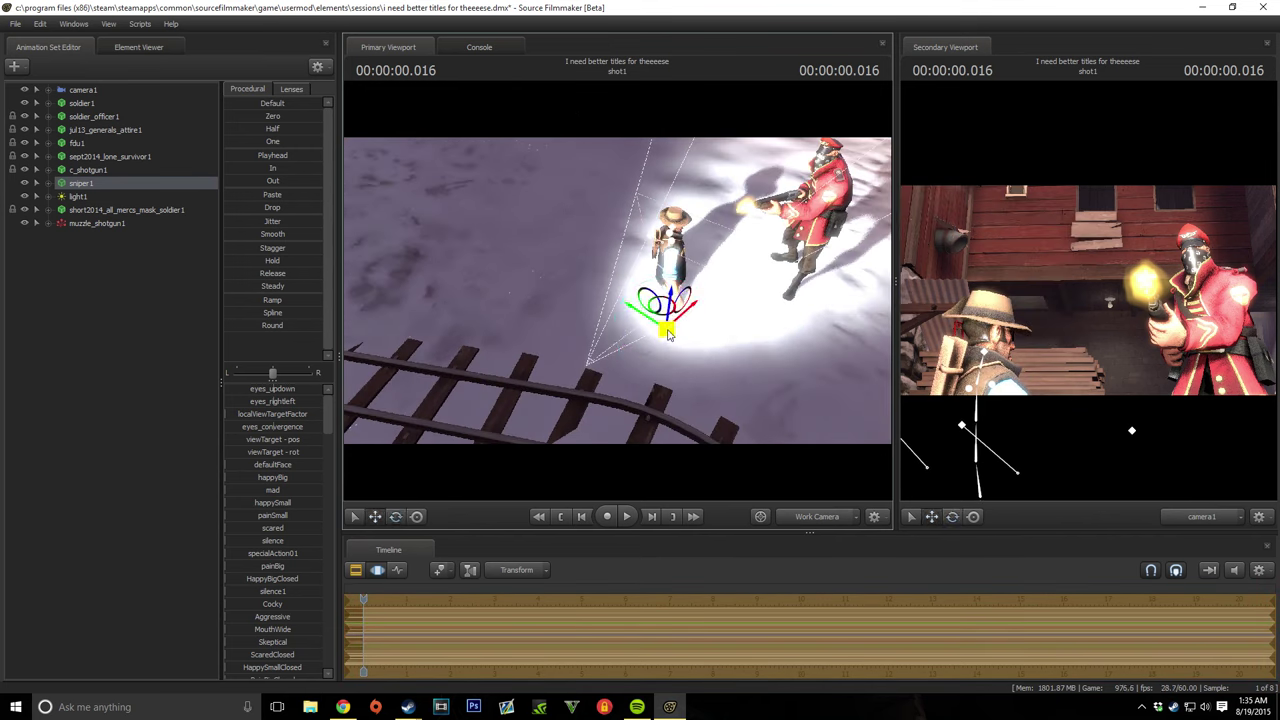
Step: Import an animation sequence onto sniper1 and set the playhead to 0.050 s
right_click(88, 183)
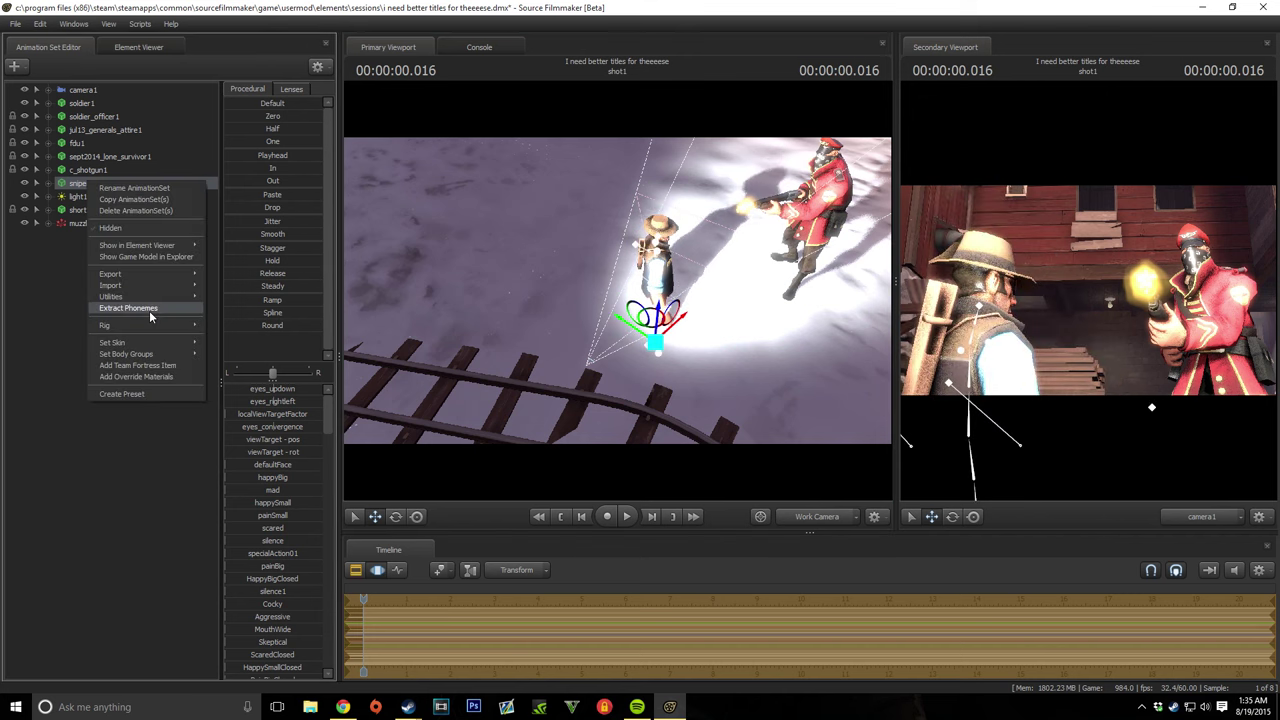
left_click(369, 358)
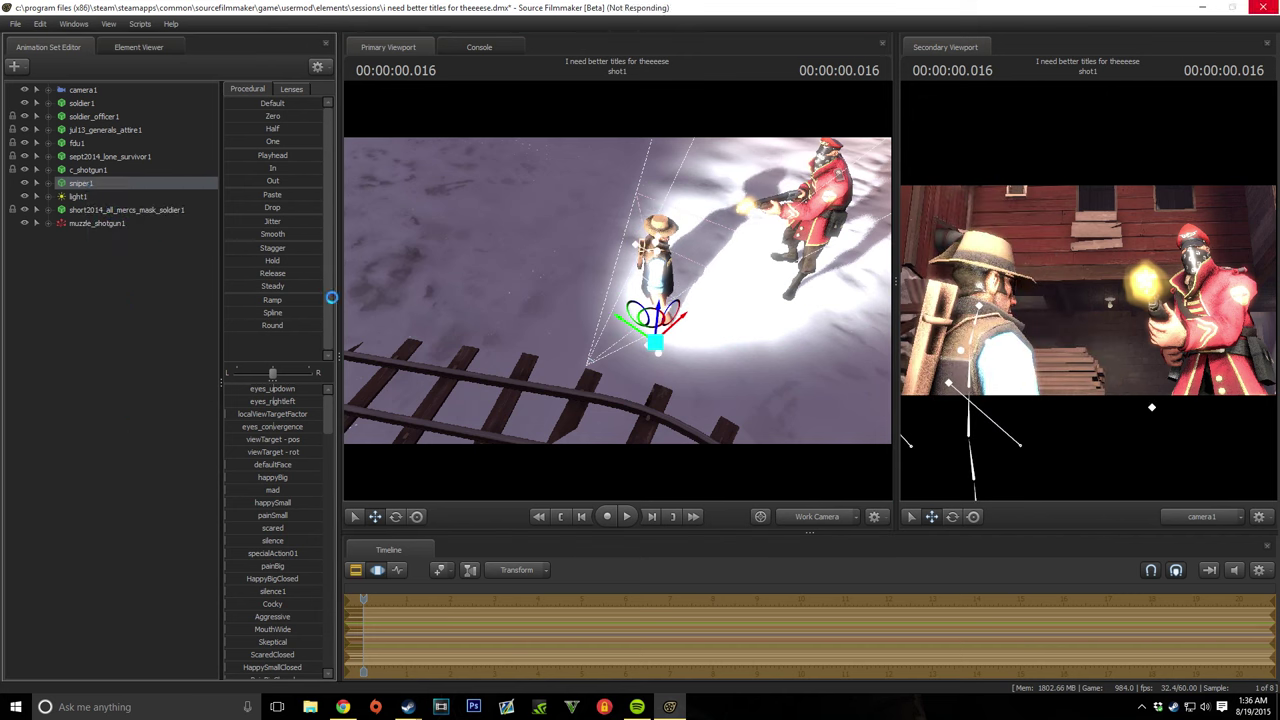
right_click(88, 183)
left_click(150, 287)
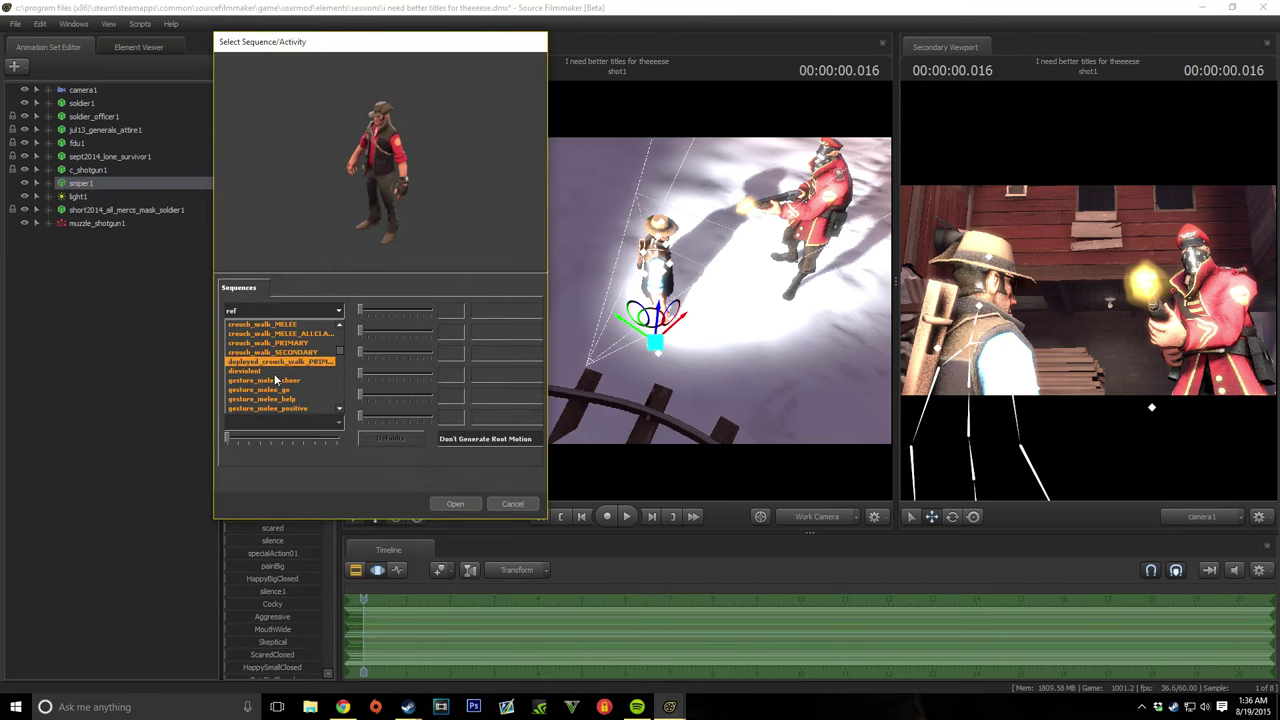
double_click(313, 369)
left_click_drag(363, 598, 383, 624)
right_click(95, 188)
left_click(286, 306)
double_click(313, 369)
left_click(371, 600)
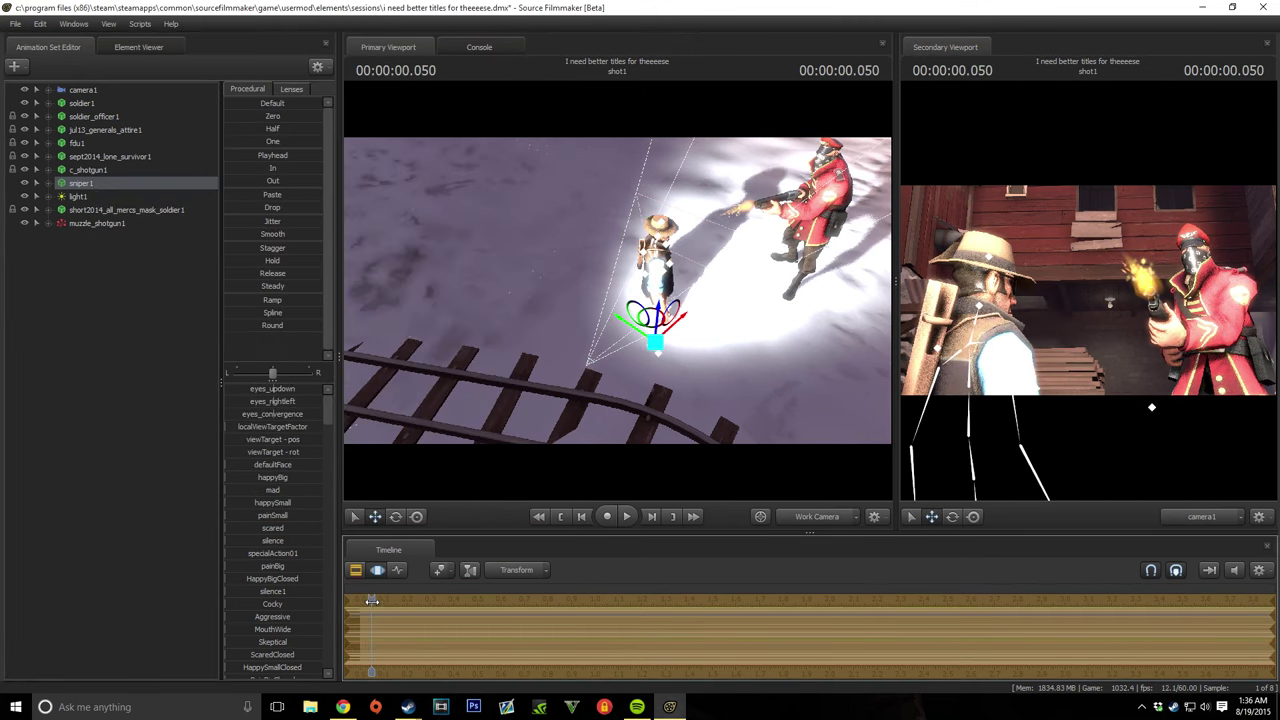
Step: Rotate the sniper's spine bones up to bip_spine_3 so his upper body twists and leans back
key("f")
left_click(640, 330)
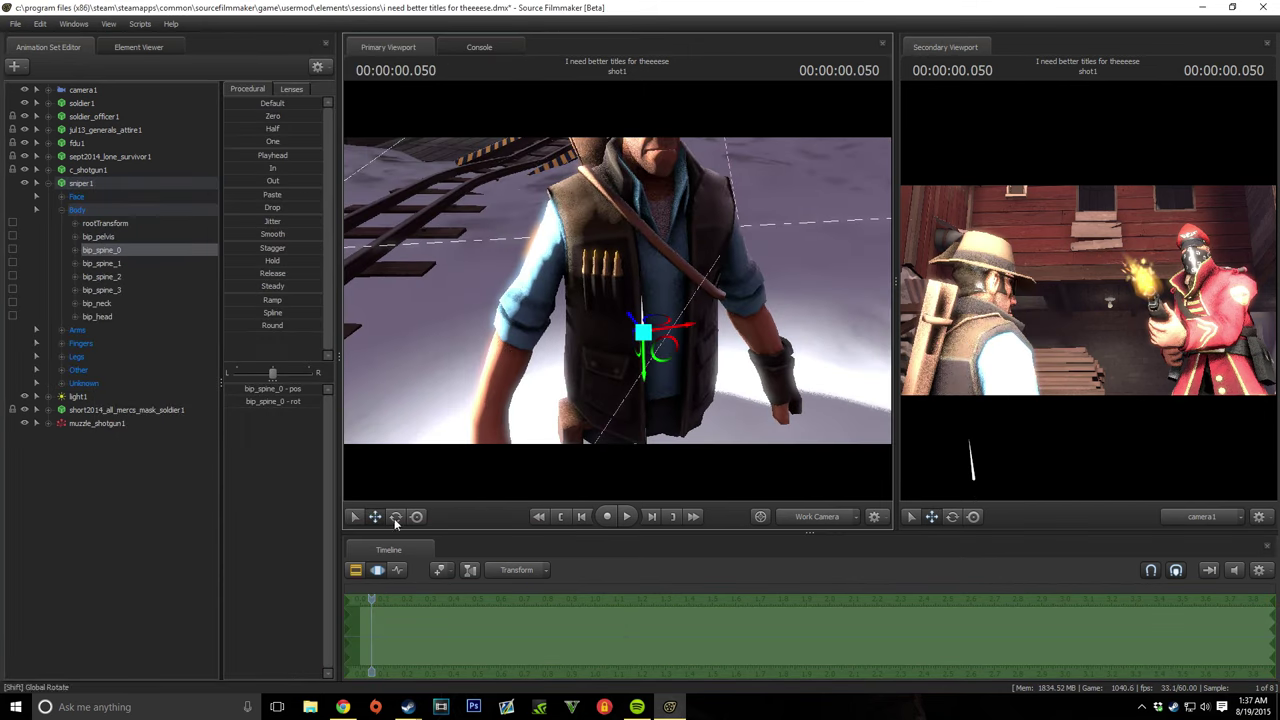
key("e")
left_click(643, 232)
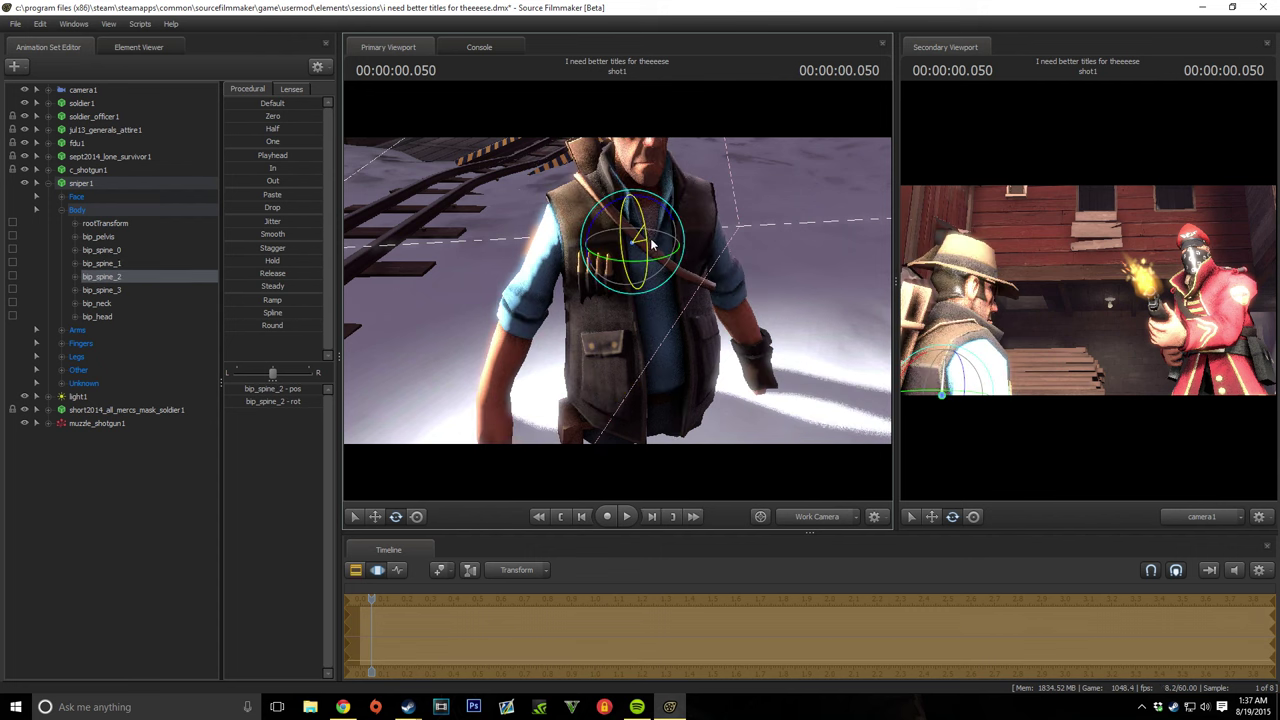
left_click(630, 192)
left_click_drag(660, 200, 805, 246)
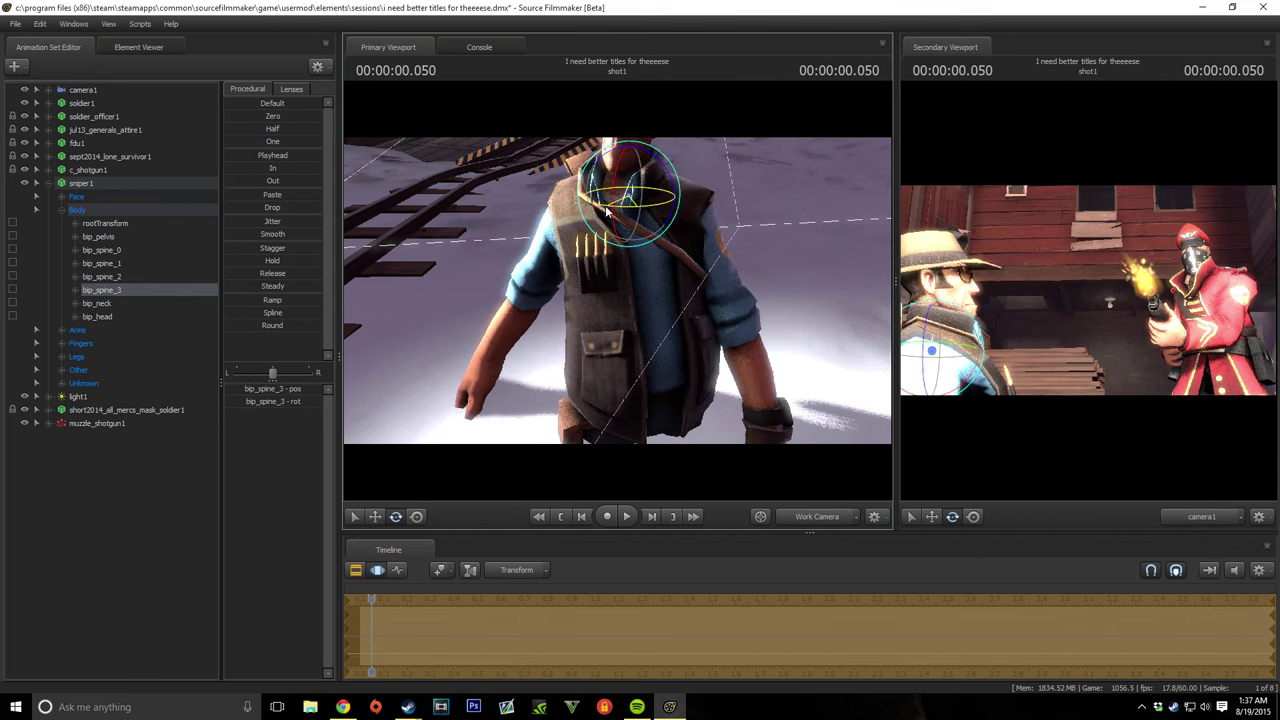
Step: Rotate the sniper's bip_head so his face tilts back toward the firing soldier
right_click_drag(805, 246, 640, 250)
key("Down")
key("Down")
left_click_drag(565, 250, 593, 265)
right_click_drag(689, 283, 780, 280)
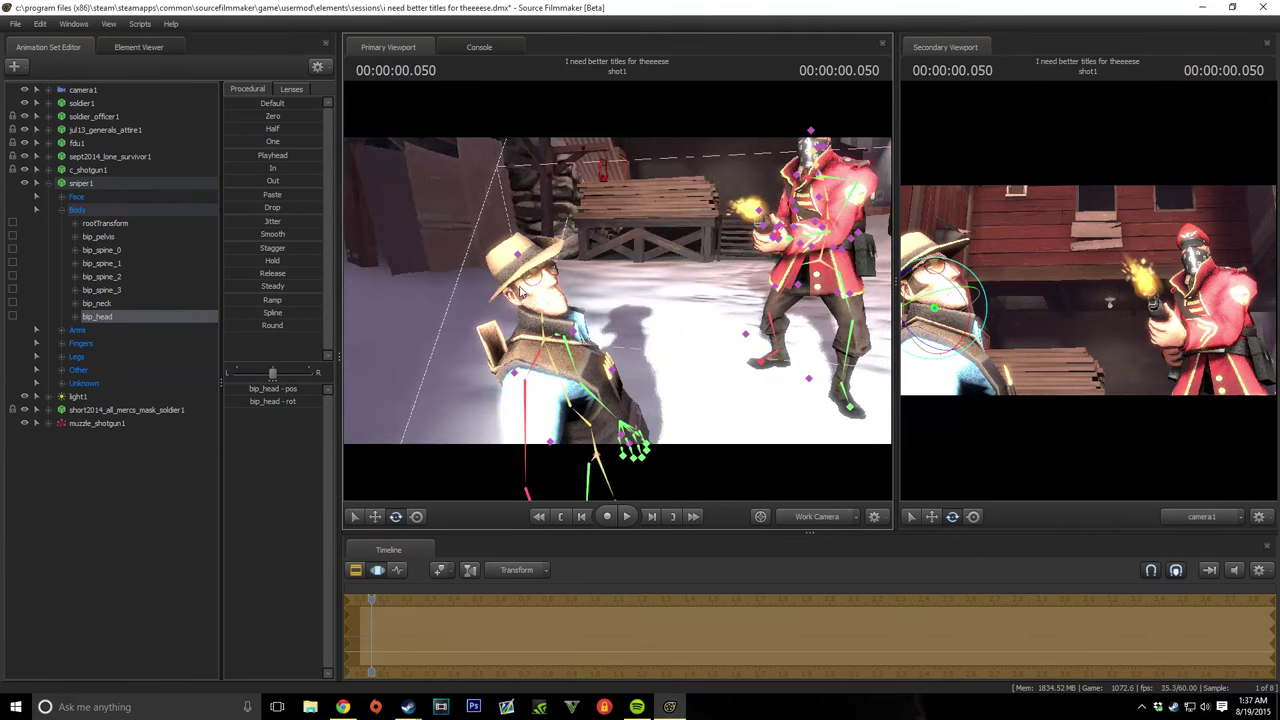
Step: Move and tilt the sniper's hat bone prp_hat so the hat lifts off his head
left_click(515, 252)
left_click_drag(519, 252, 510, 293)
left_click(376, 515)
left_click_drag(510, 285, 618, 295)
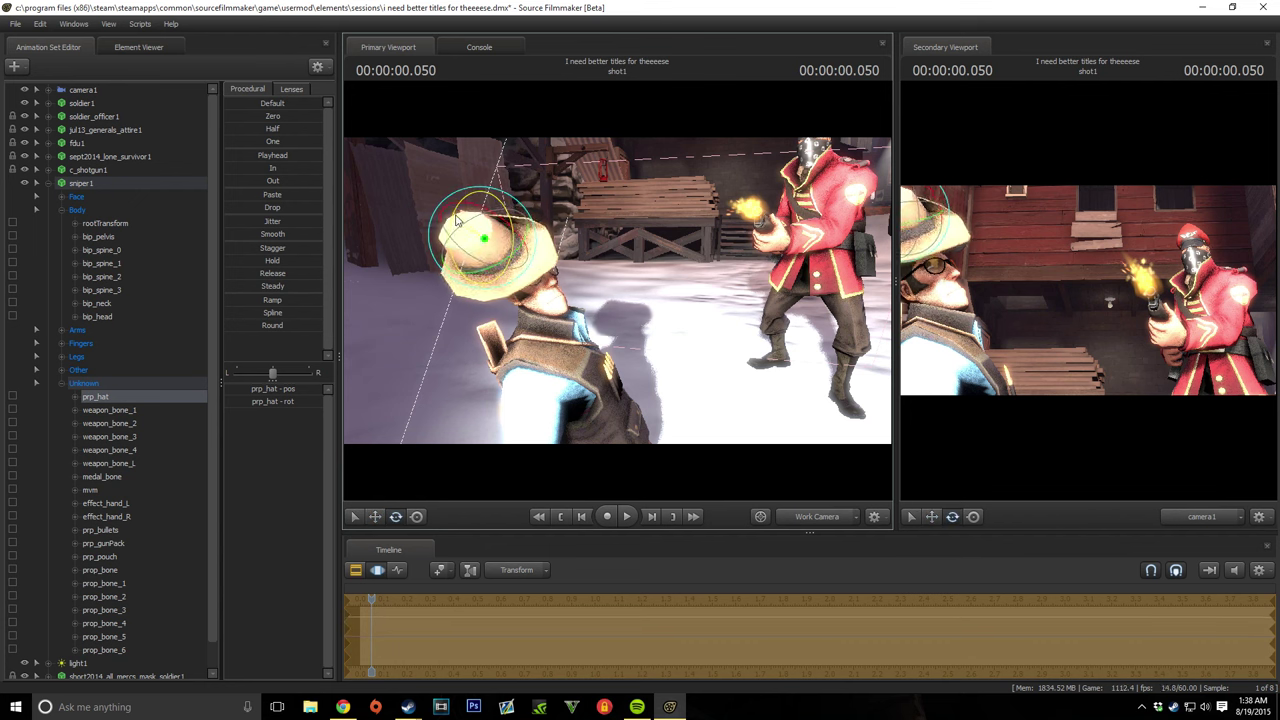
Step: Keyframe the sniper's prp_hat in the Graph Editor, starting at 0.016 s, and set the playhead to 0.066 s
left_click(397, 570)
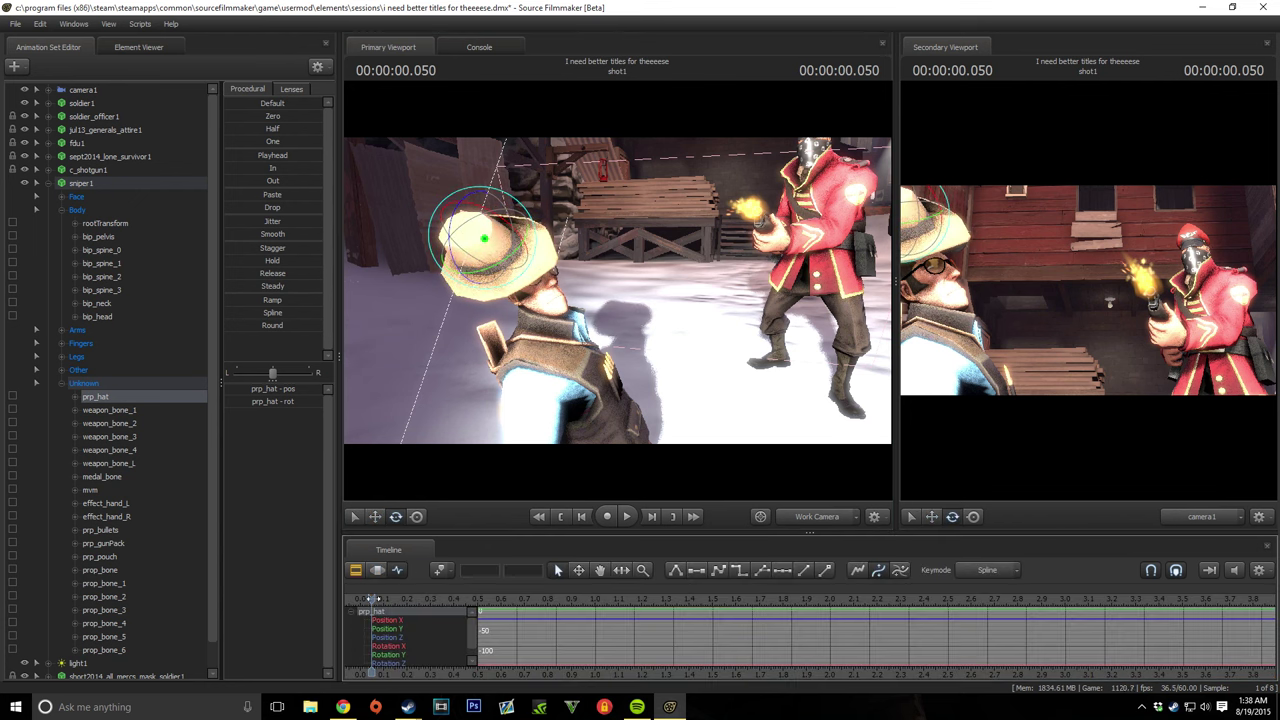
left_click(368, 595)
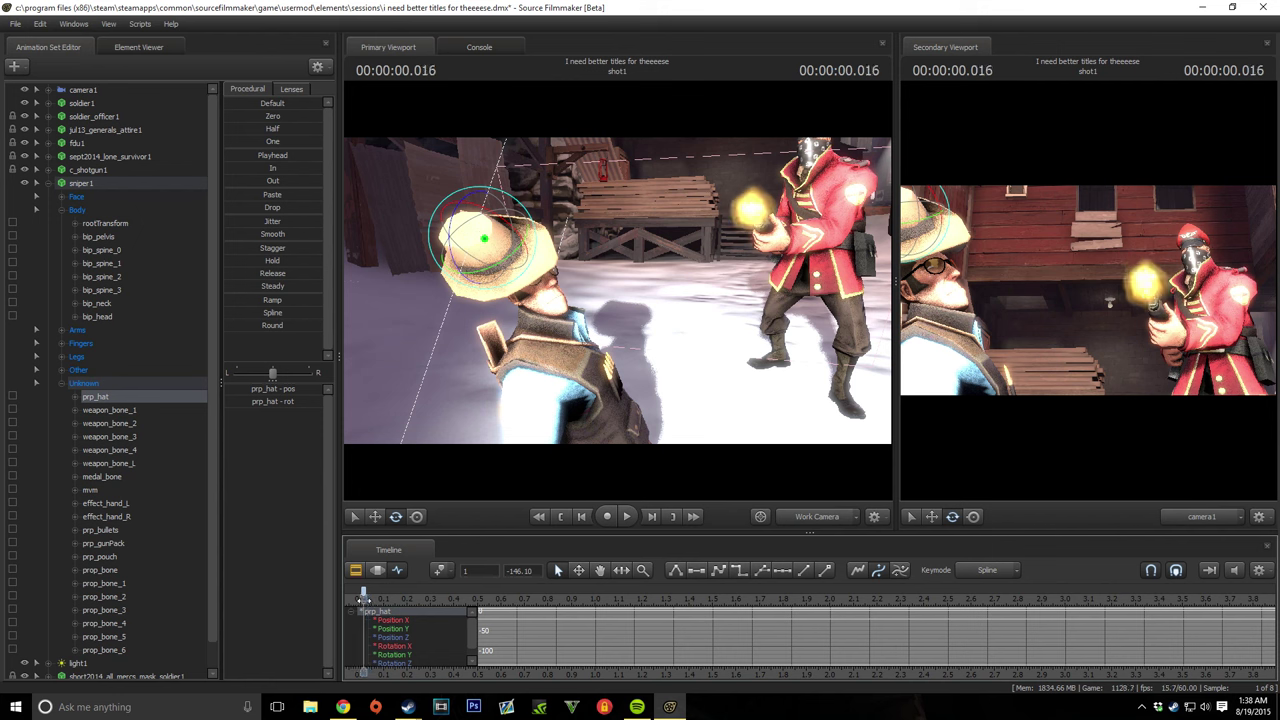
mouse_move(470, 215)
left_mouse_down()
mouse_move(500, 240)
mouse_move(459, 229)
left_mouse_up()
mouse_move(377, 598)
left_mouse_down()
mouse_move(366, 598)
mouse_move(422, 598)
mouse_move(377, 606)
left_mouse_up()
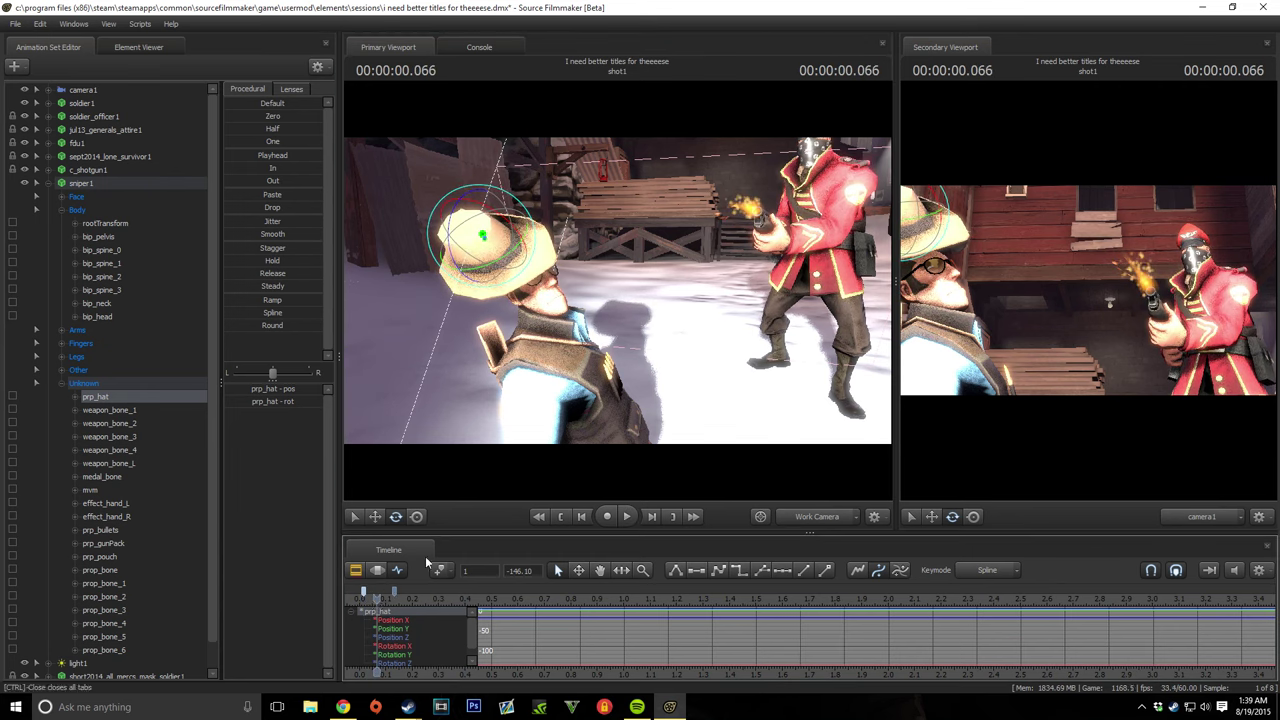
Step: In the Motion Editor, give the sniper a screaming face using painSmall, MouthWide, ScaredClosed, AggresiveClosed and happyBig
key("F2")
left_click(66, 212)
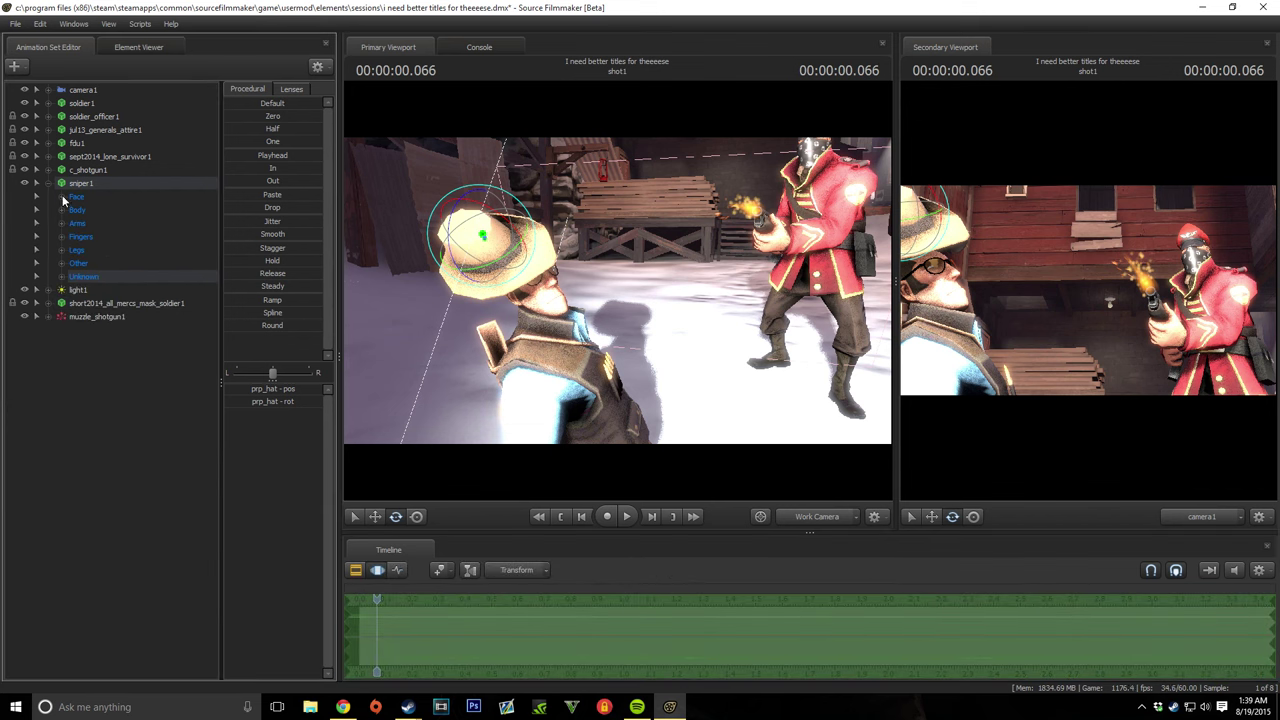
left_click(80, 198)
scroll(285, 505, "down", 1)
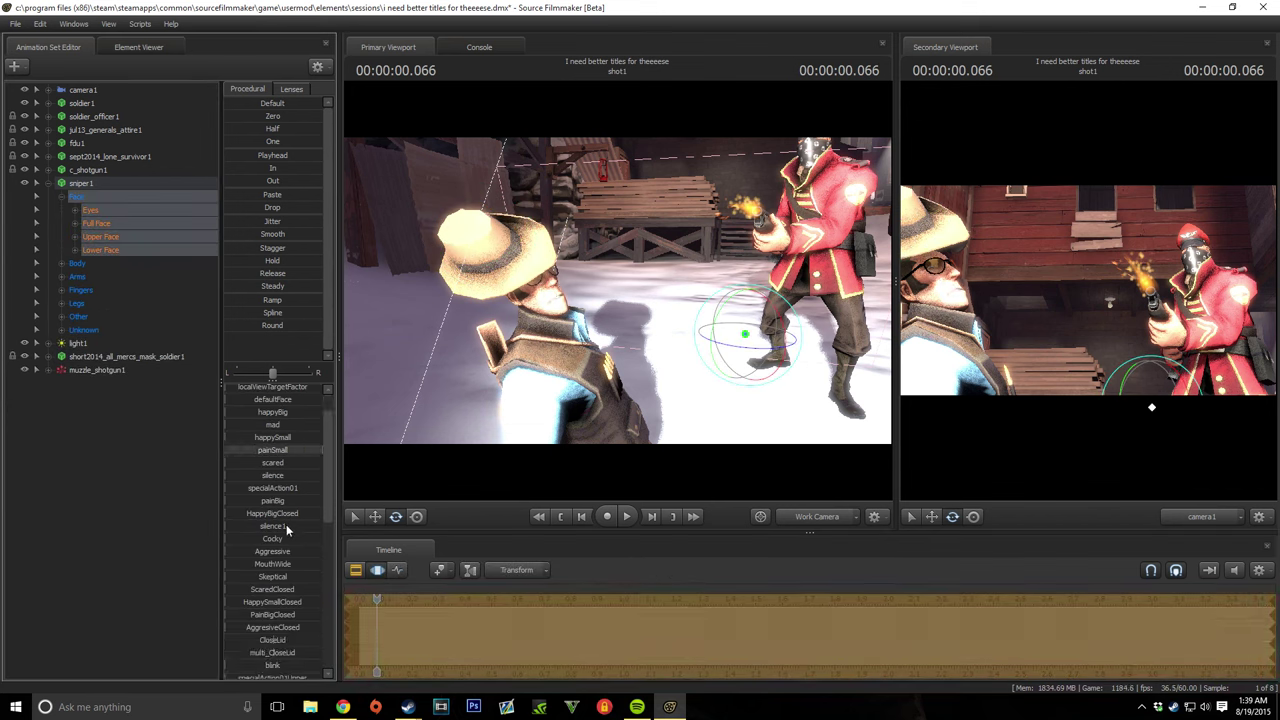
scroll(290, 613, "down", 1)
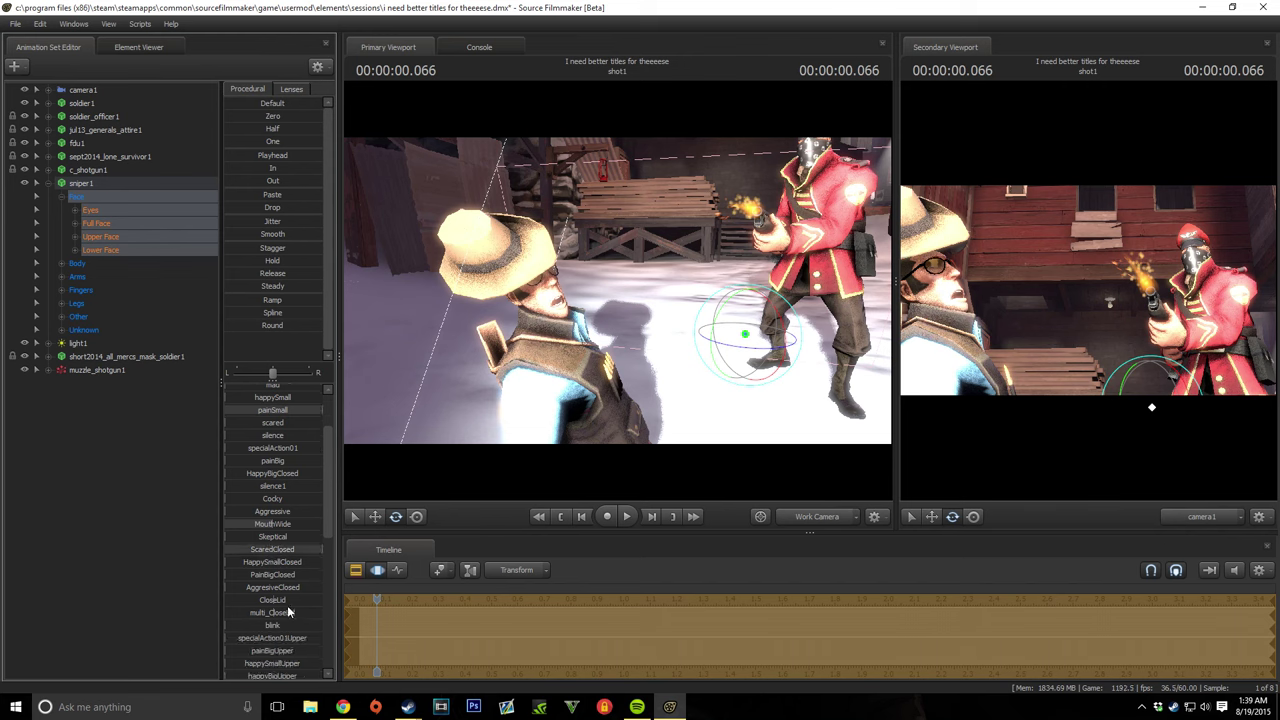
scroll(297, 588, "down", 1)
scroll(291, 624, "down", 1)
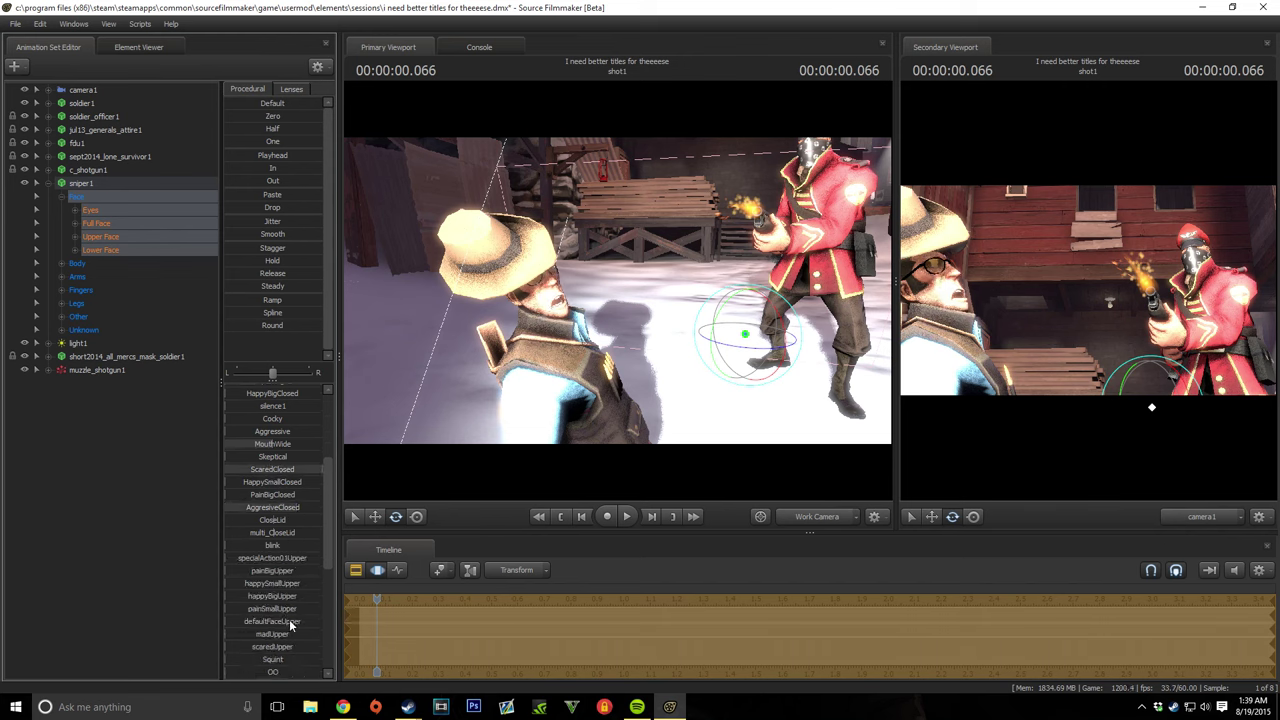
scroll(285, 545, "up", 4)
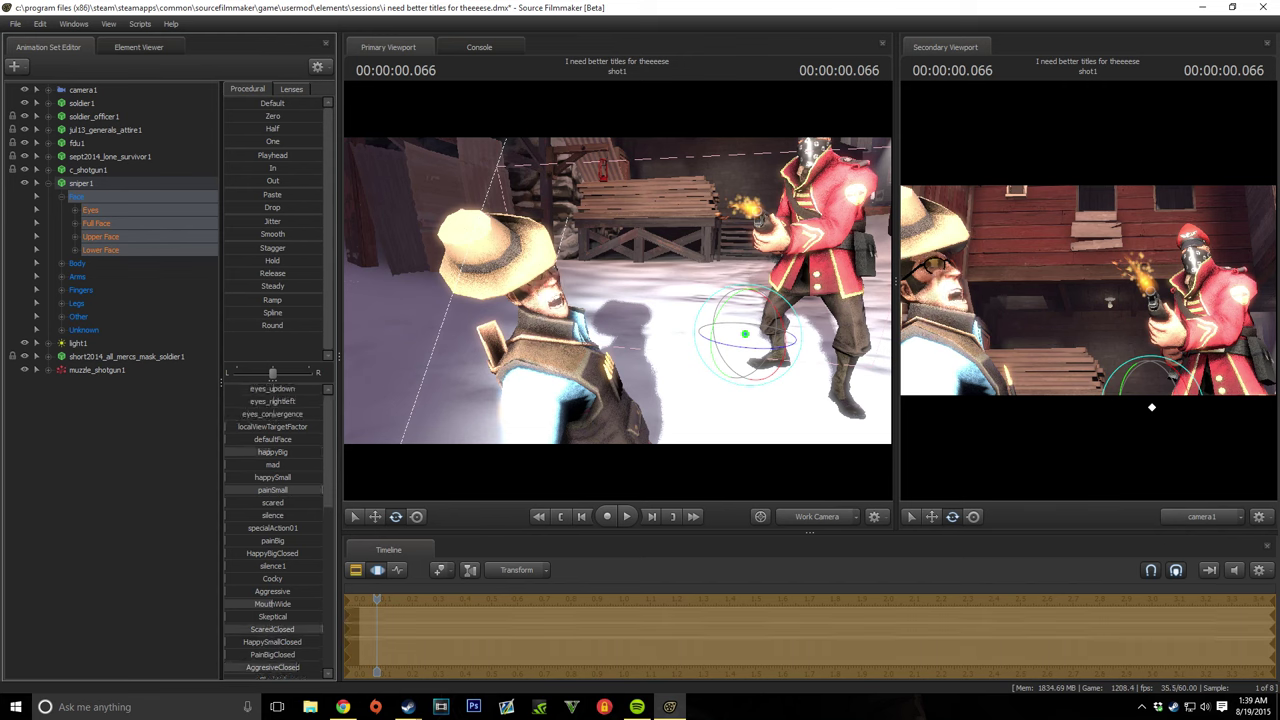
Step: Rotate the sniper's right arm bones so the arm swings forward with the palm open
right_click_drag(620, 300, 581, 368)
left_click(581, 368)
mouse_move(581, 368)
left_mouse_down()
mouse_move(570, 326)
mouse_move(582, 346)
left_mouse_up()
left_click(648, 372)
left_click_drag(648, 372, 735, 380)
left_click(732, 392)
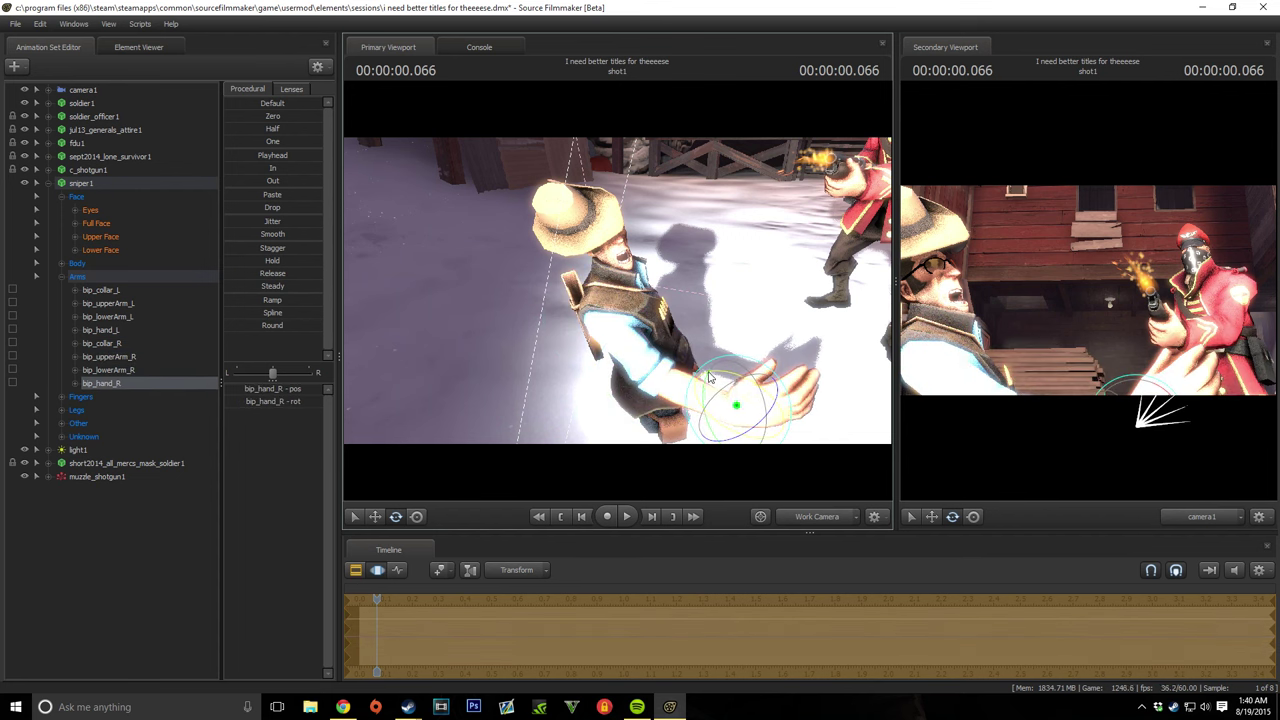
Step: Rotate the sniper's bip_lowerArm_R and bip_hand_R so the right hand reaches up toward the soldier
left_click(620, 345)
left_click_drag(620, 345, 615, 325)
left_click(680, 385)
left_click_drag(680, 385, 685, 398)
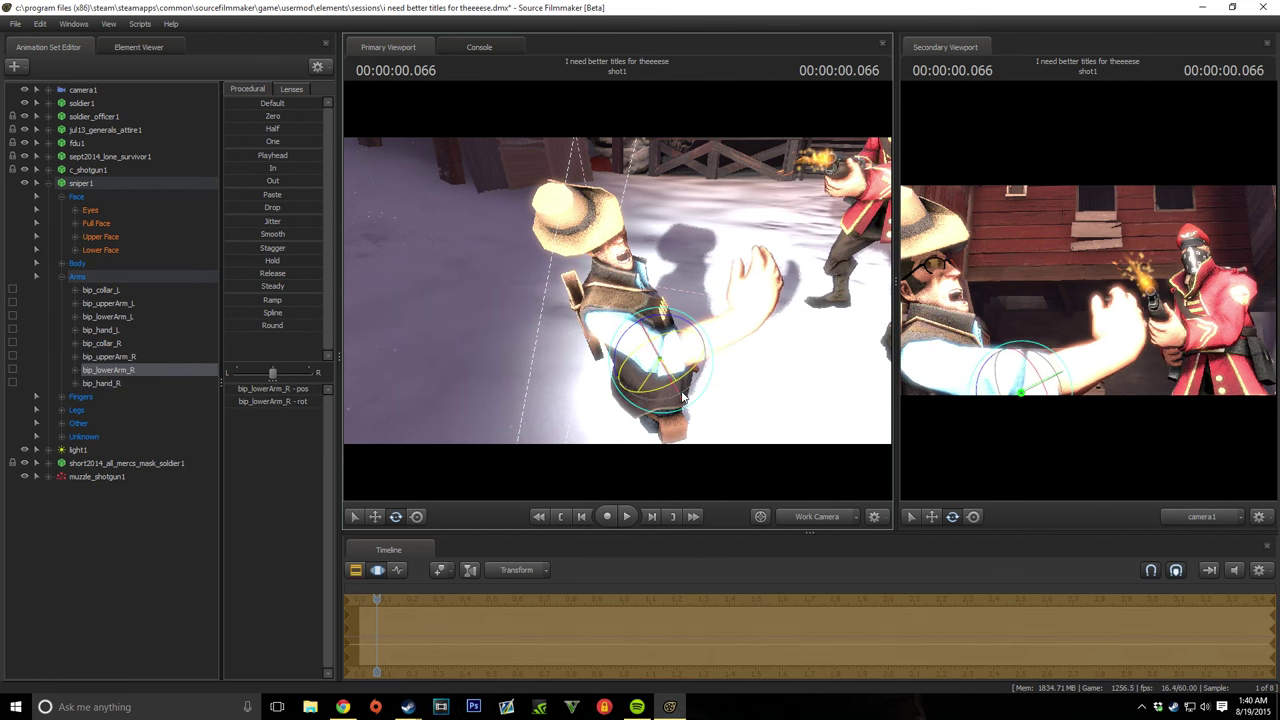
left_click(743, 316)
left_click_drag(745, 318, 757, 329)
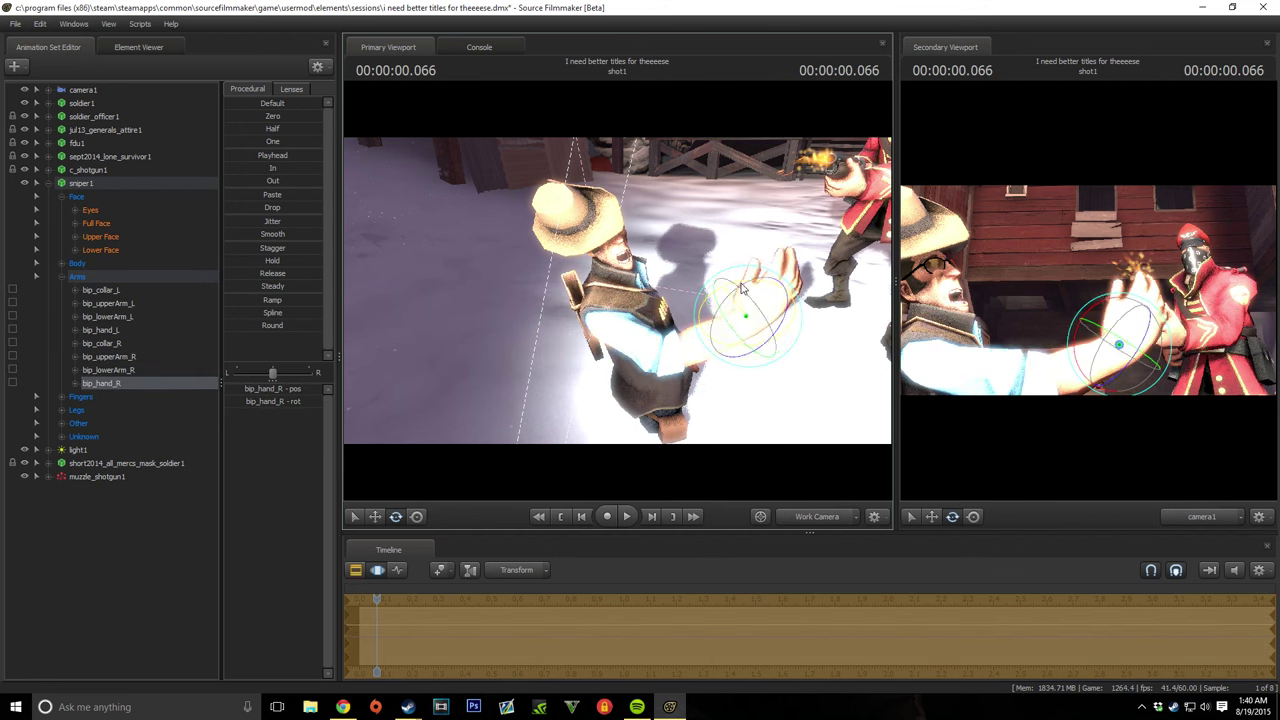
Step: Pose the sniper's arms with the gloved left hand in front of his chest and the right hand held out lower
left_click(630, 335)
left_click_drag(630, 335, 550, 315)
left_click(605, 338)
left_click(690, 332)
double_click(78, 184)
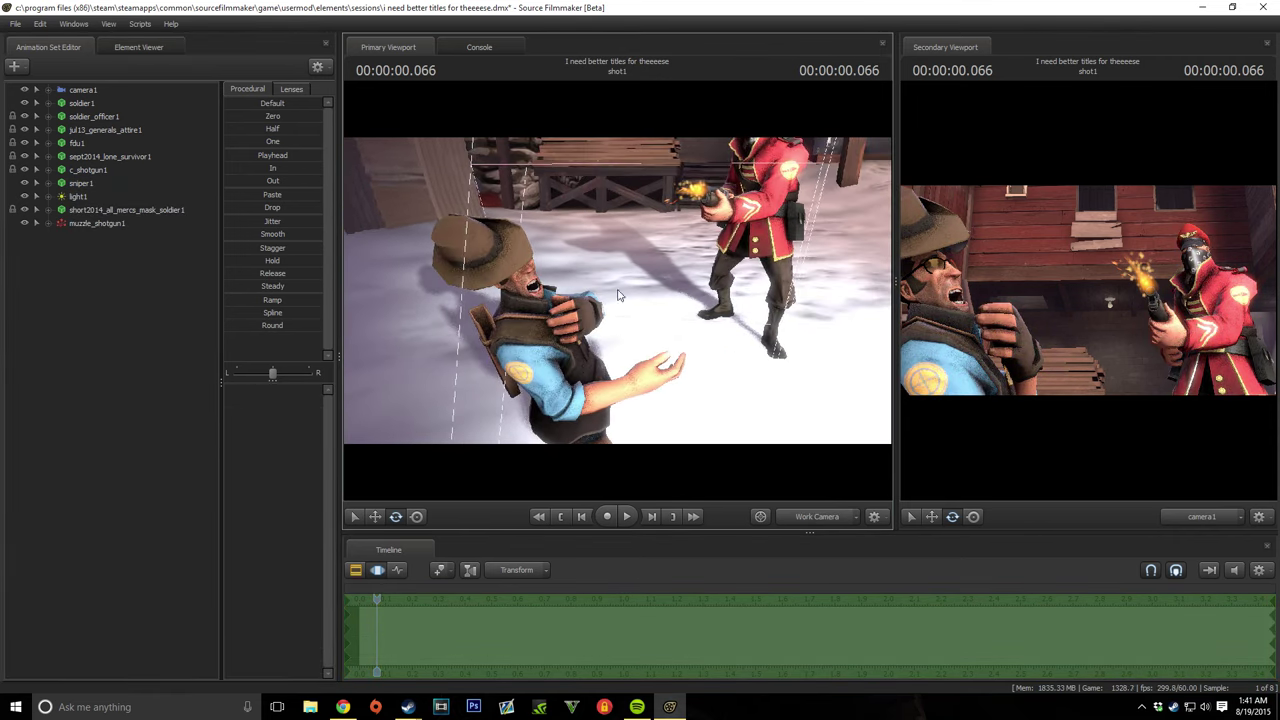
Step: Create a blood_decap_fountain particle system from blood_impact.pcf with a start time of -.5
right_click(112, 270)
left_click(150, 310)
left_click(755, 302)
left_click(304, 228)
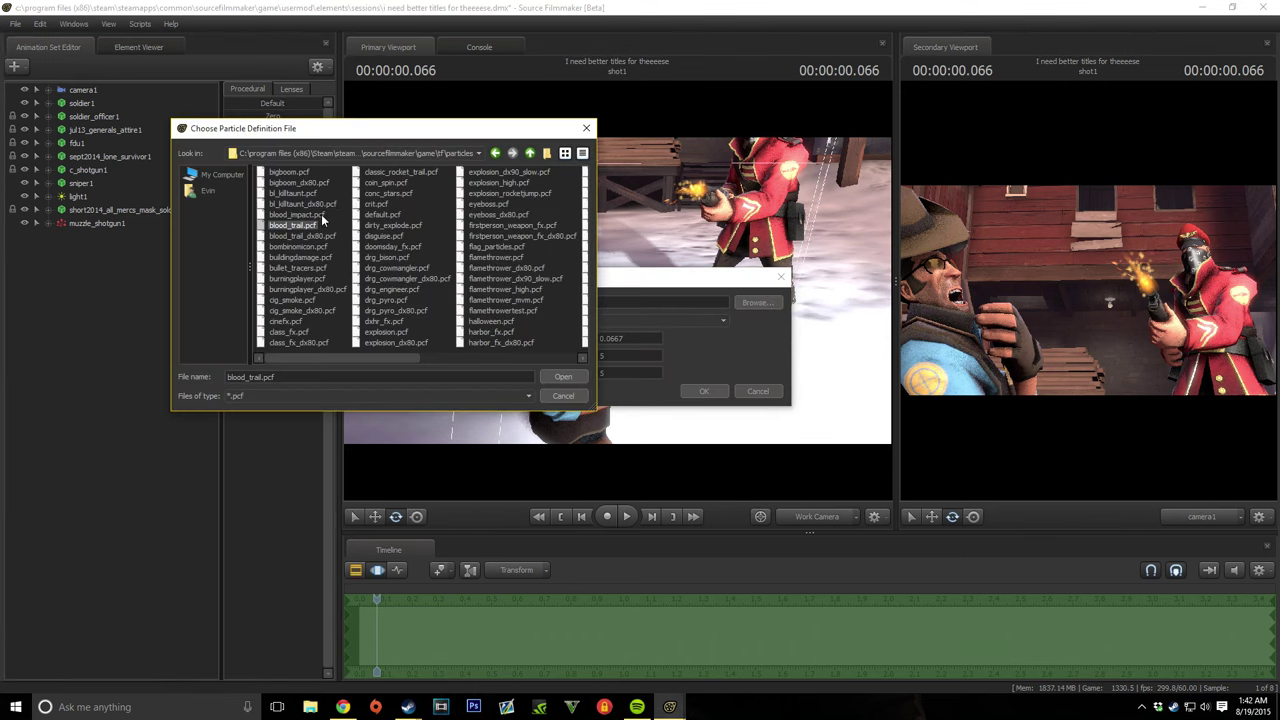
double_click(320, 215)
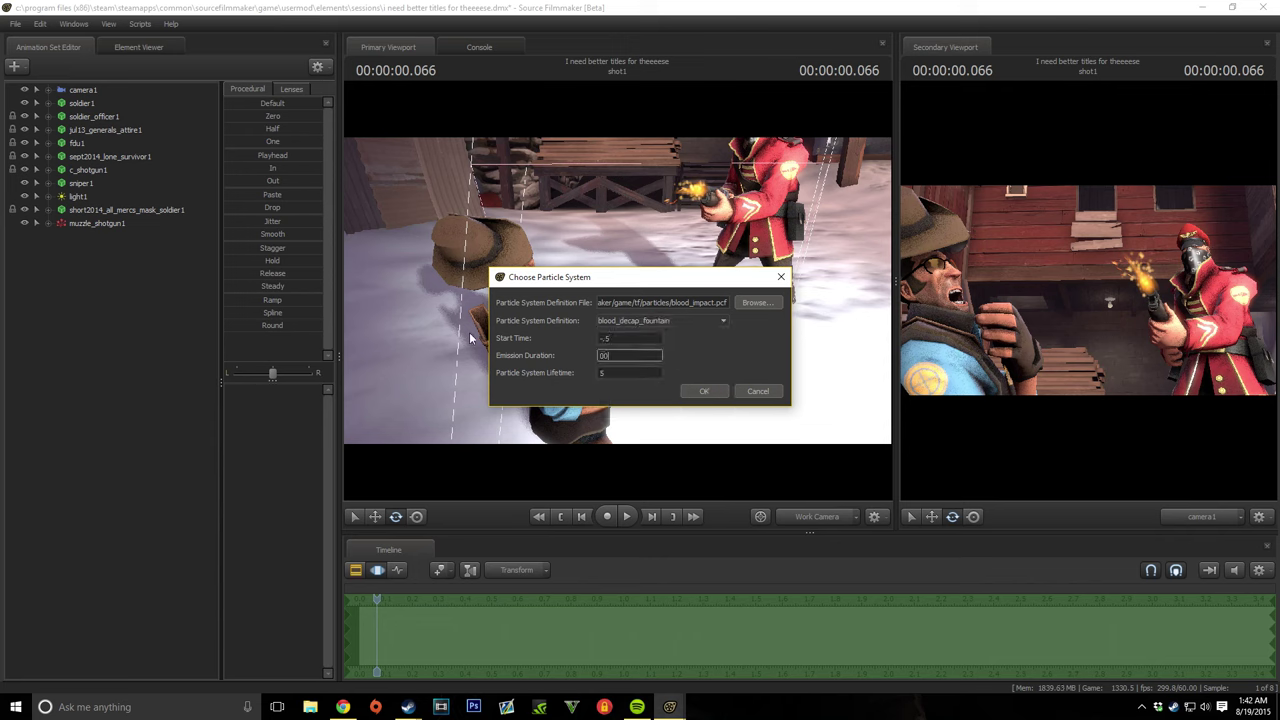
left_click(625, 355)
key("Return")
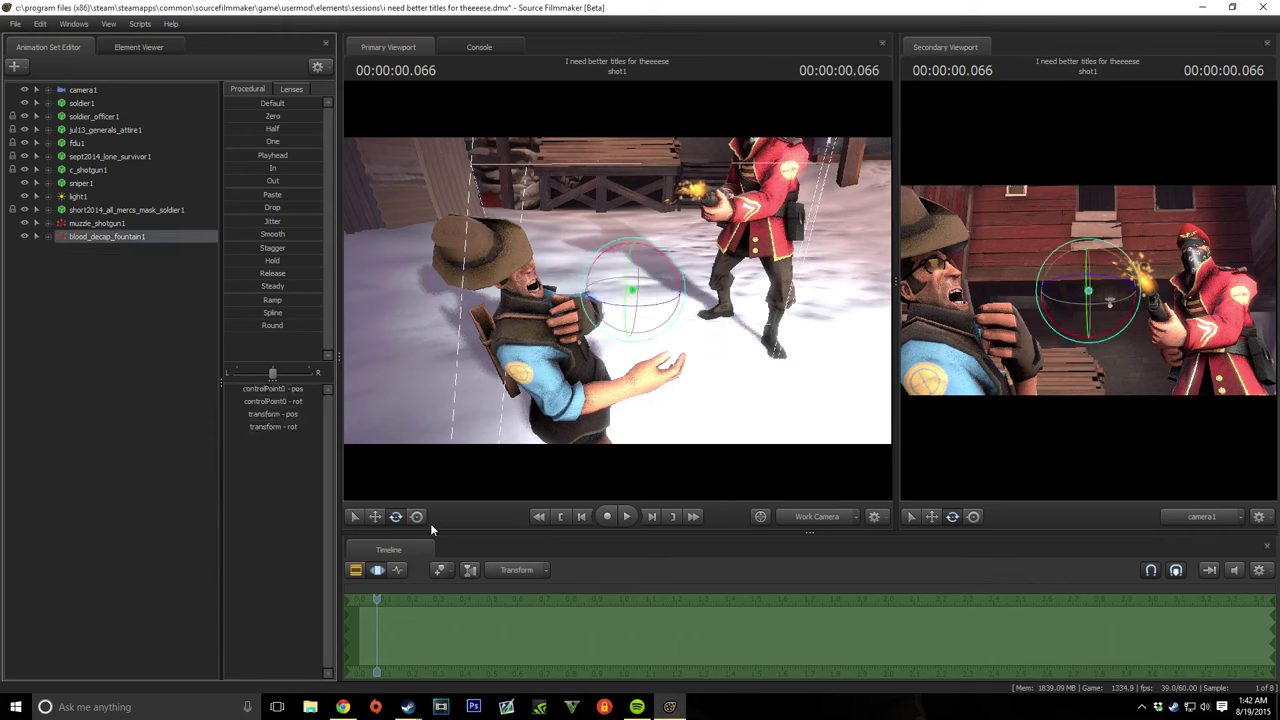
Step: Move and rotate blood_decap_fountain1 so the blood bursts from the sniper's upper body, with the playhead at 0.050 s
left_click(518, 266)
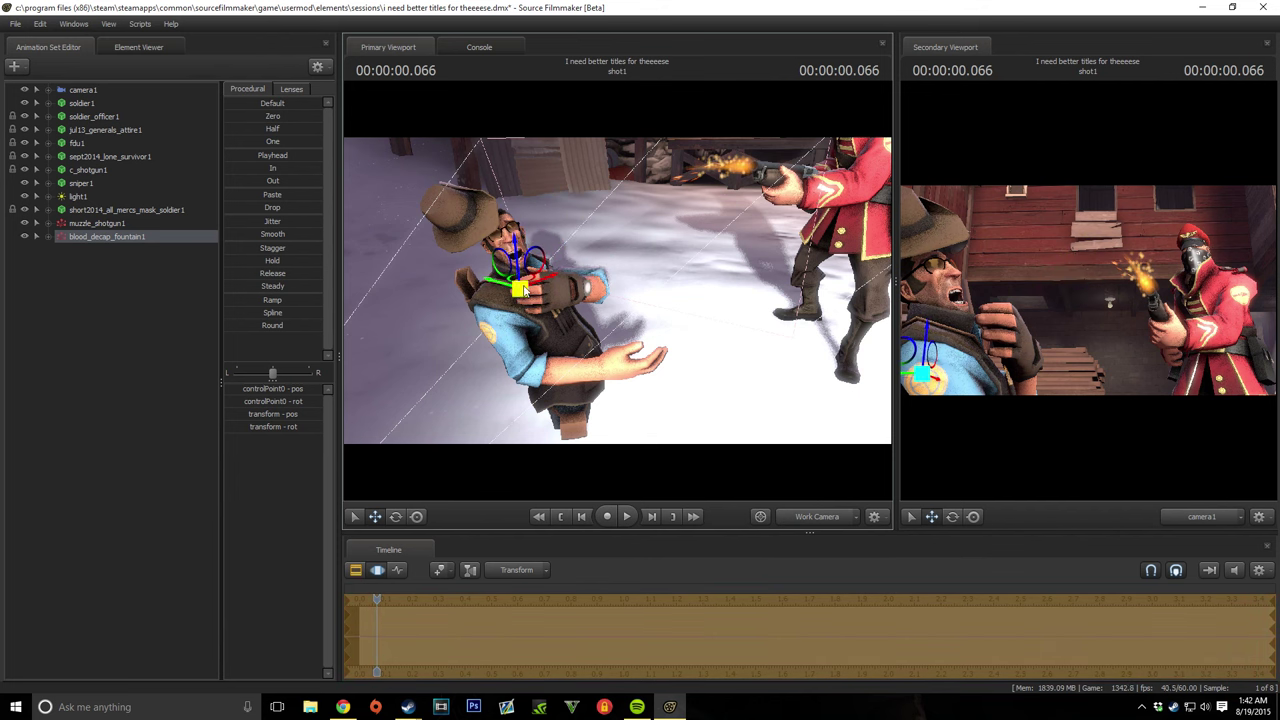
left_click_drag(394, 605, 502, 620)
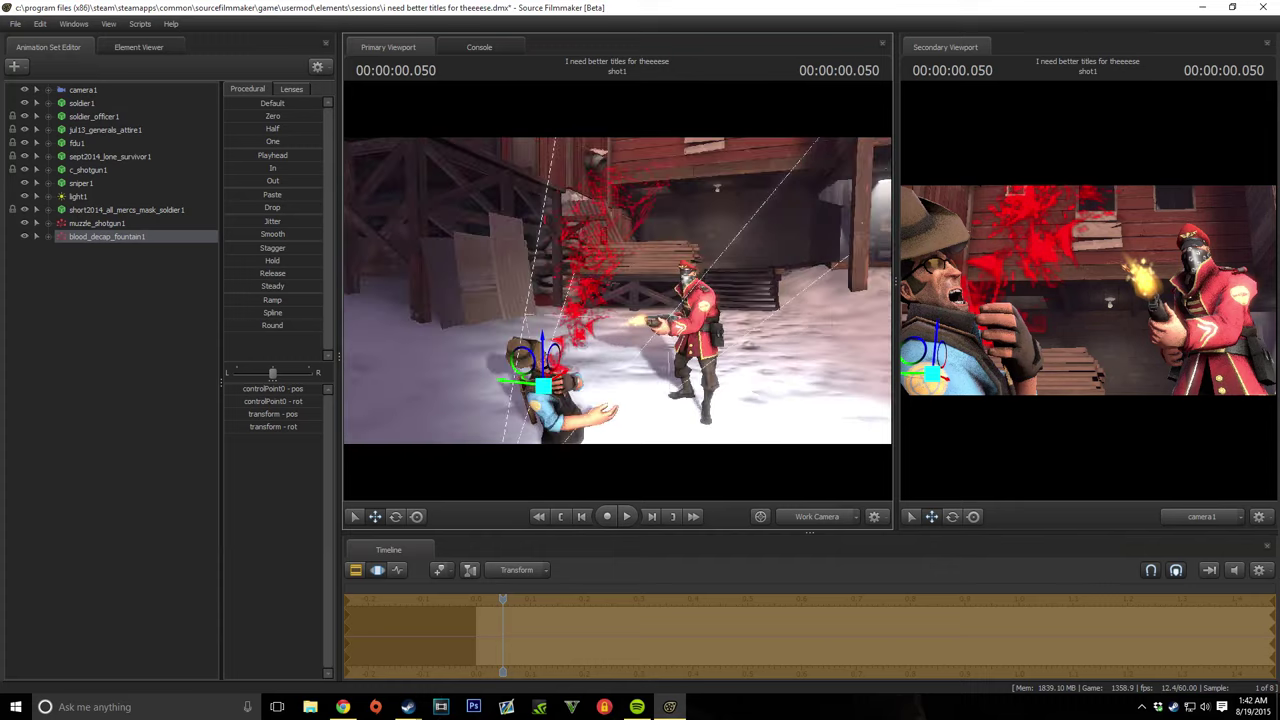
mouse_move(503, 609)
left_mouse_down()
mouse_move(517, 607)
mouse_move(484, 607)
mouse_move(503, 607)
left_mouse_up()
left_click(503, 607)
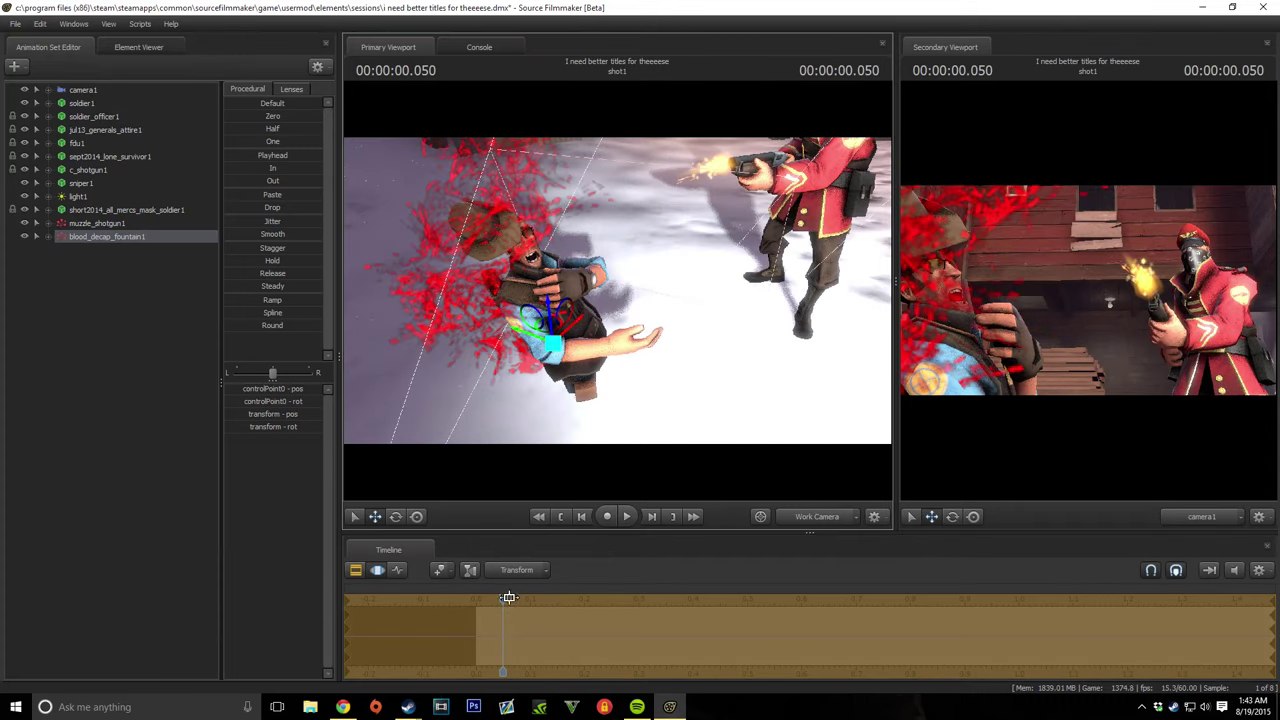
Step: Begin another new particle system and load blood_impact.pcf as its definition file
left_click(163, 292)
right_click(163, 292)
left_click(320, 311)
left_click(755, 302)
double_click(308, 229)
Step: Create the particle system as blood_impact_red_01_chunk with start time -.5, emission duration 99 and lifetime 99
left_click(701, 322)
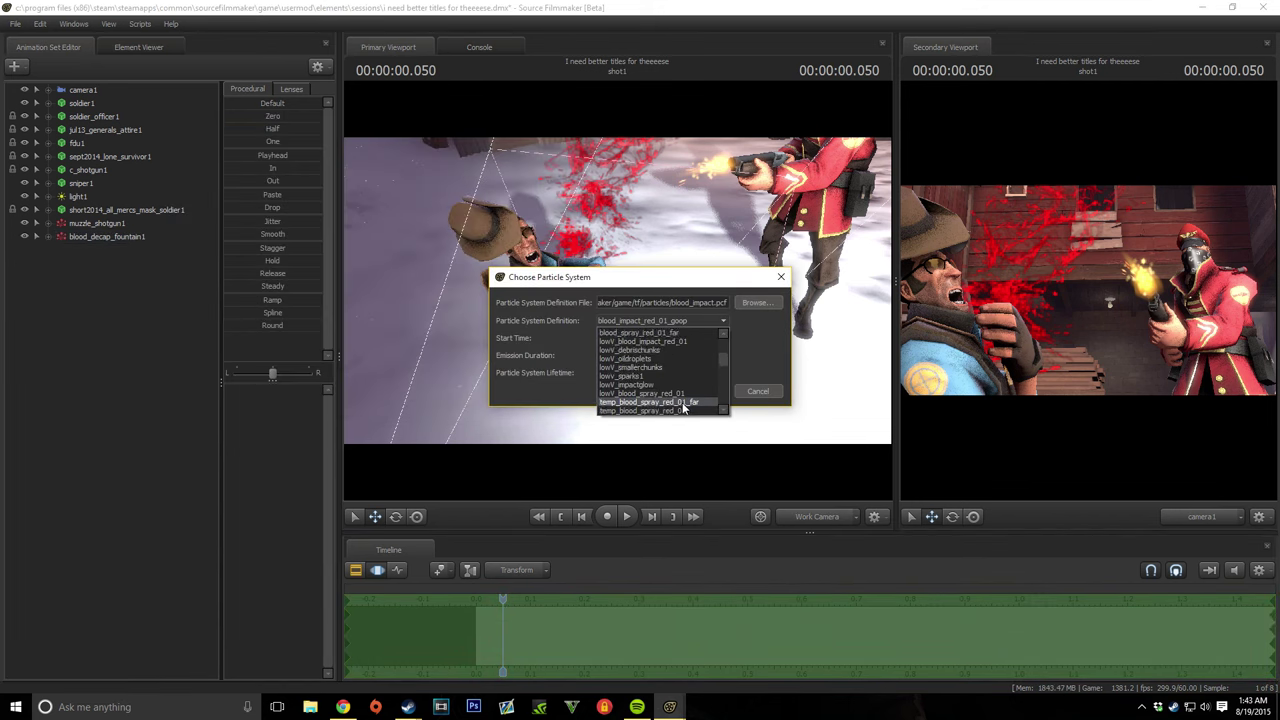
scroll(676, 390, "up", 5)
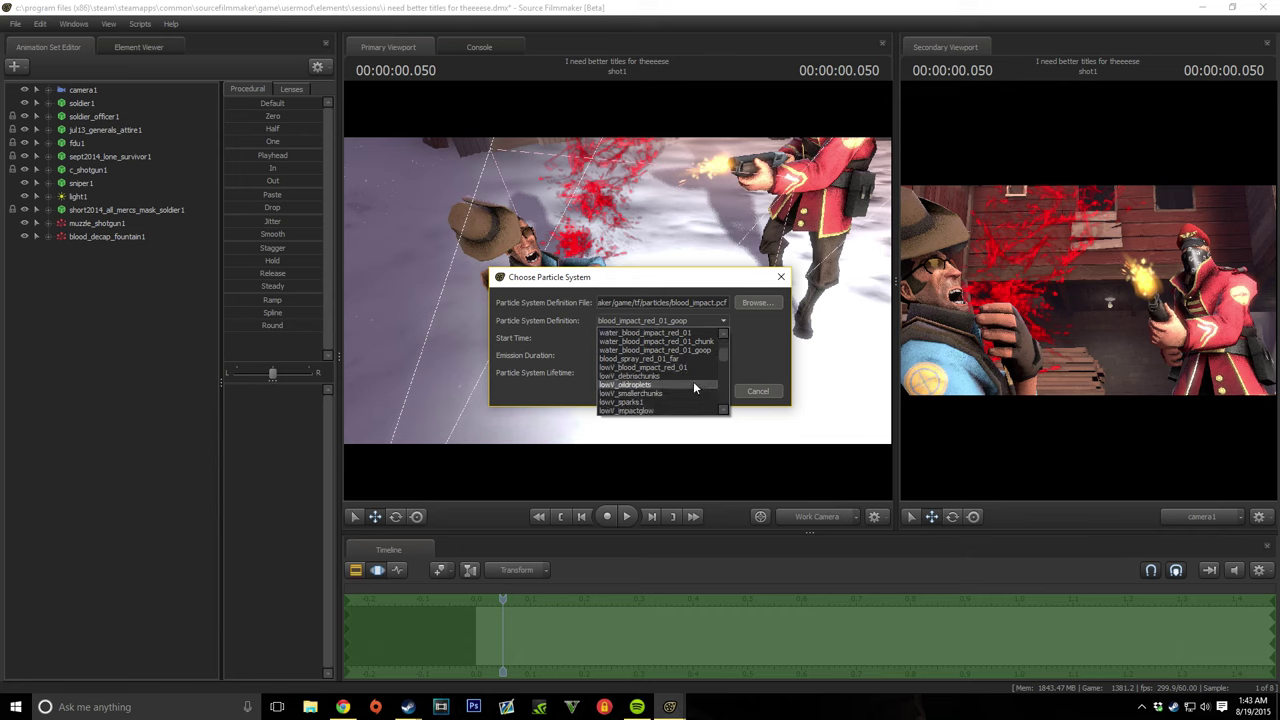
scroll(693, 384, "down", 1)
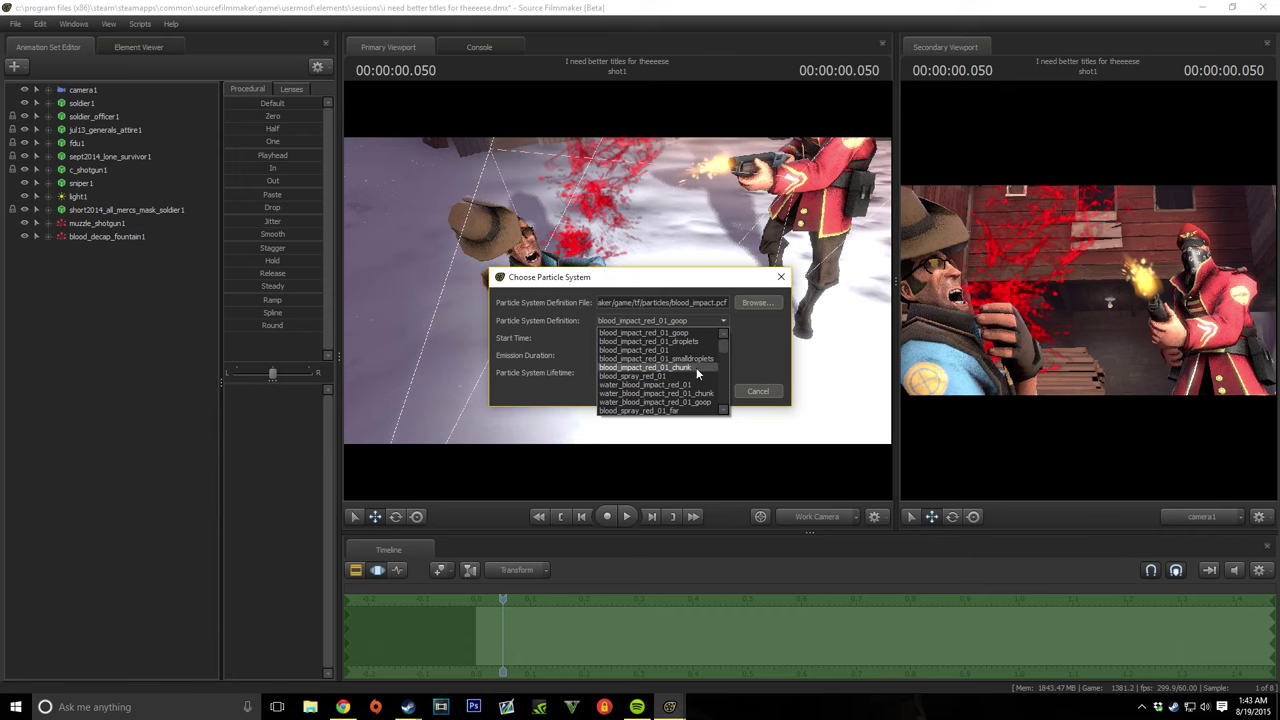
left_click(696, 367)
key("Tab")
type("-.5")
key("Tab")
key("Tab")
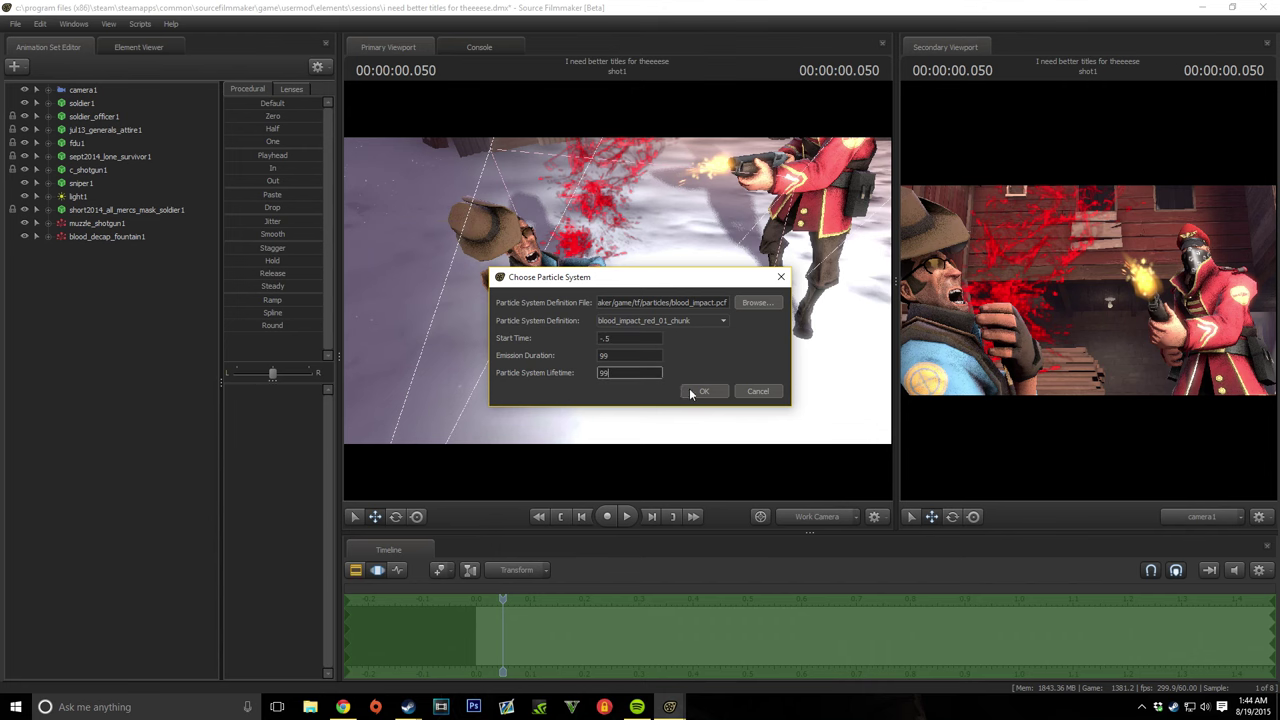
left_click(701, 391)
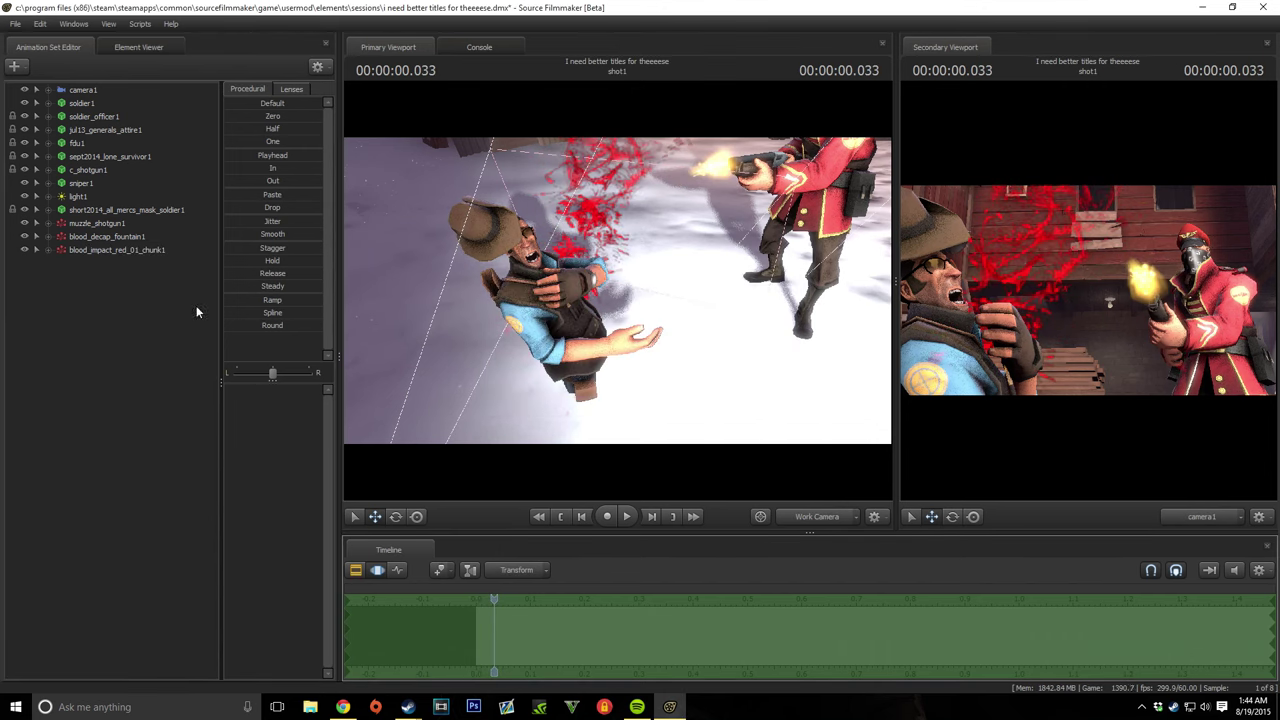
Step: Position blood_impact_red_01_chunk1 so its chunks scatter around the sniper's face, and set the playhead to 0.050 s
right_click(160, 250)
left_click(300, 403)
key("Return")
mouse_move(494, 600)
left_mouse_down()
mouse_move(470, 601)
mouse_move(512, 611)
left_mouse_up()
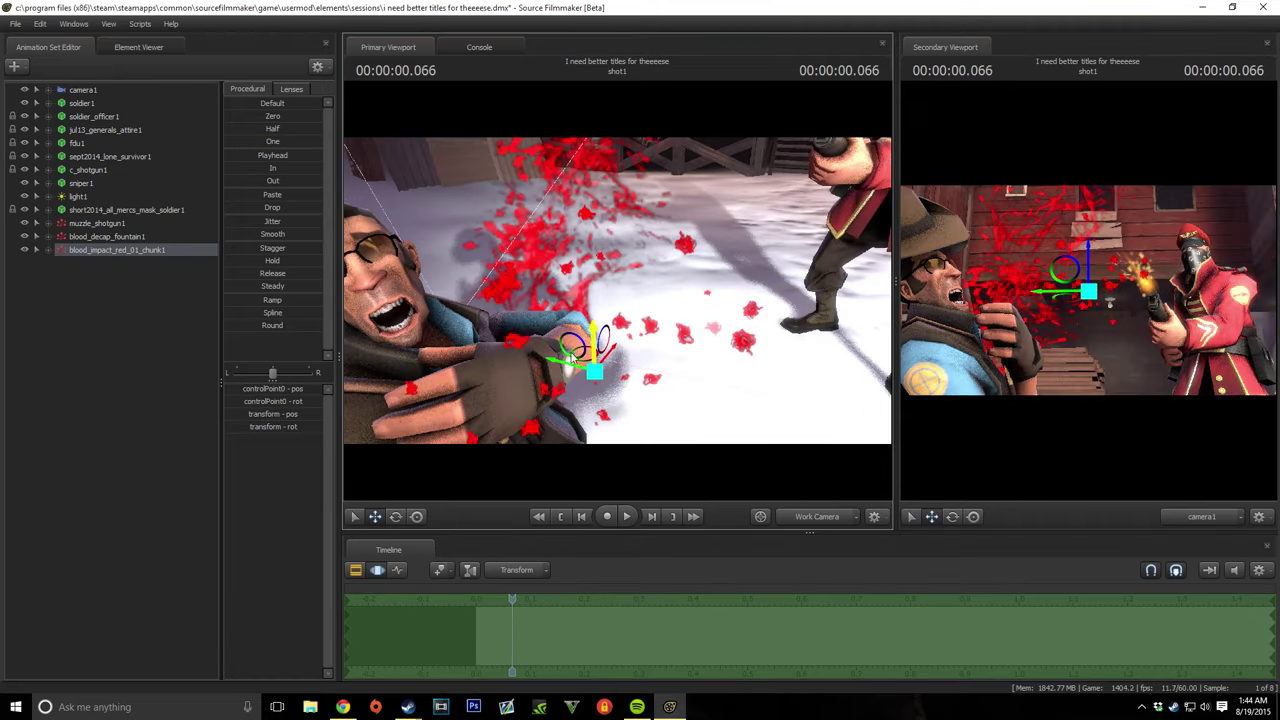
mouse_move(512, 611)
left_mouse_down()
mouse_move(530, 609)
mouse_move(486, 606)
mouse_move(503, 609)
left_mouse_up()
left_click(169, 547)
Step: In the Graph Editor, move and rotate the sniper's prp_hat farther off his head at 0.133 s
left_click(400, 570)
left_click(36, 103)
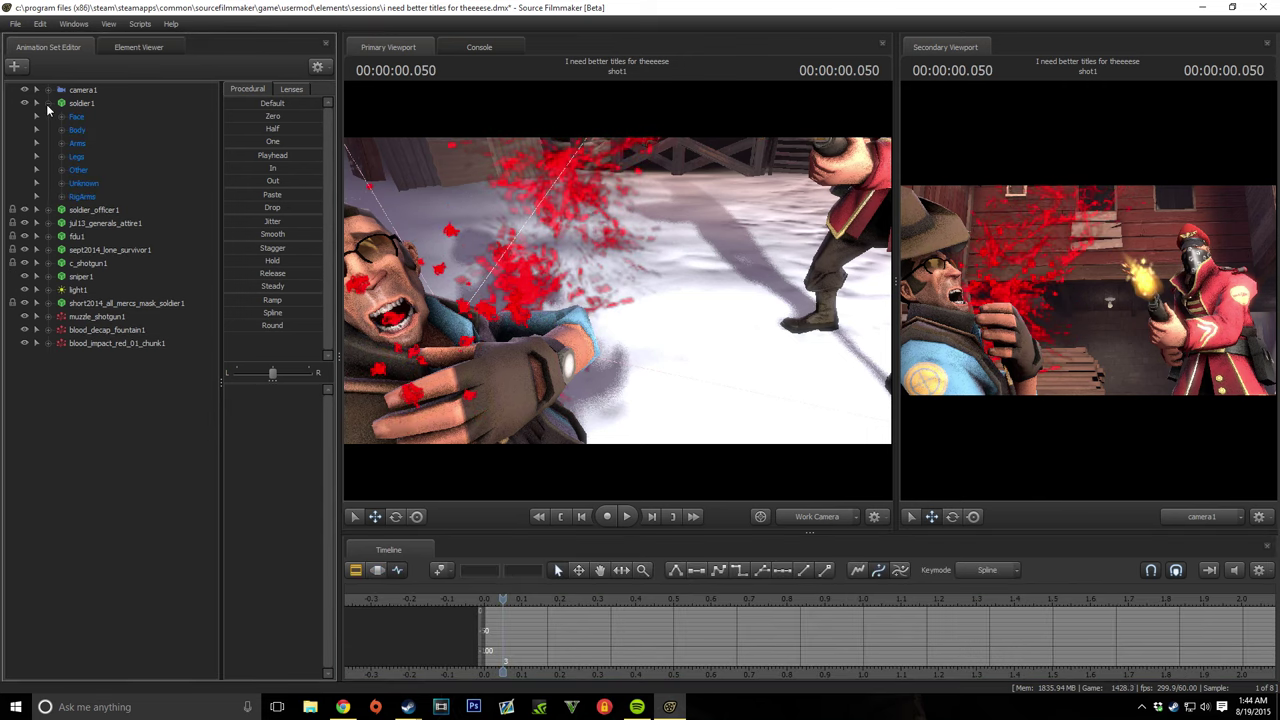
left_click(58, 186)
left_click(60, 172)
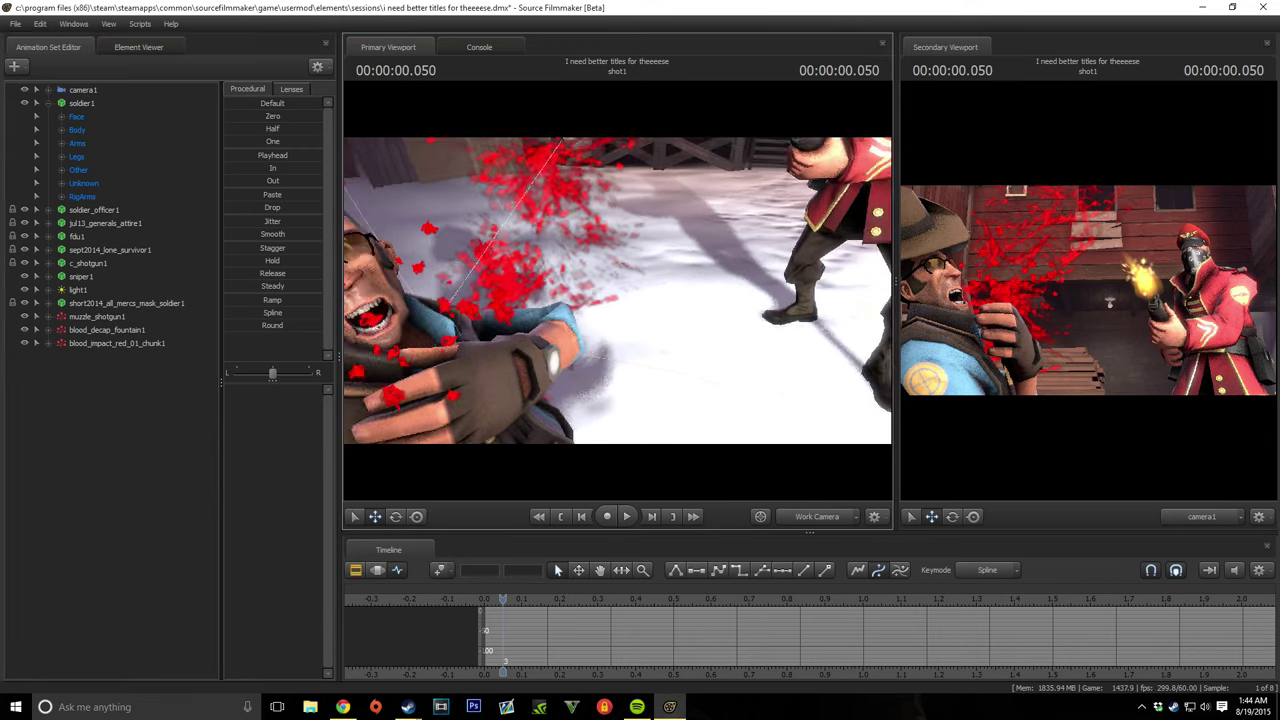
left_click(457, 264)
left_click(47, 104)
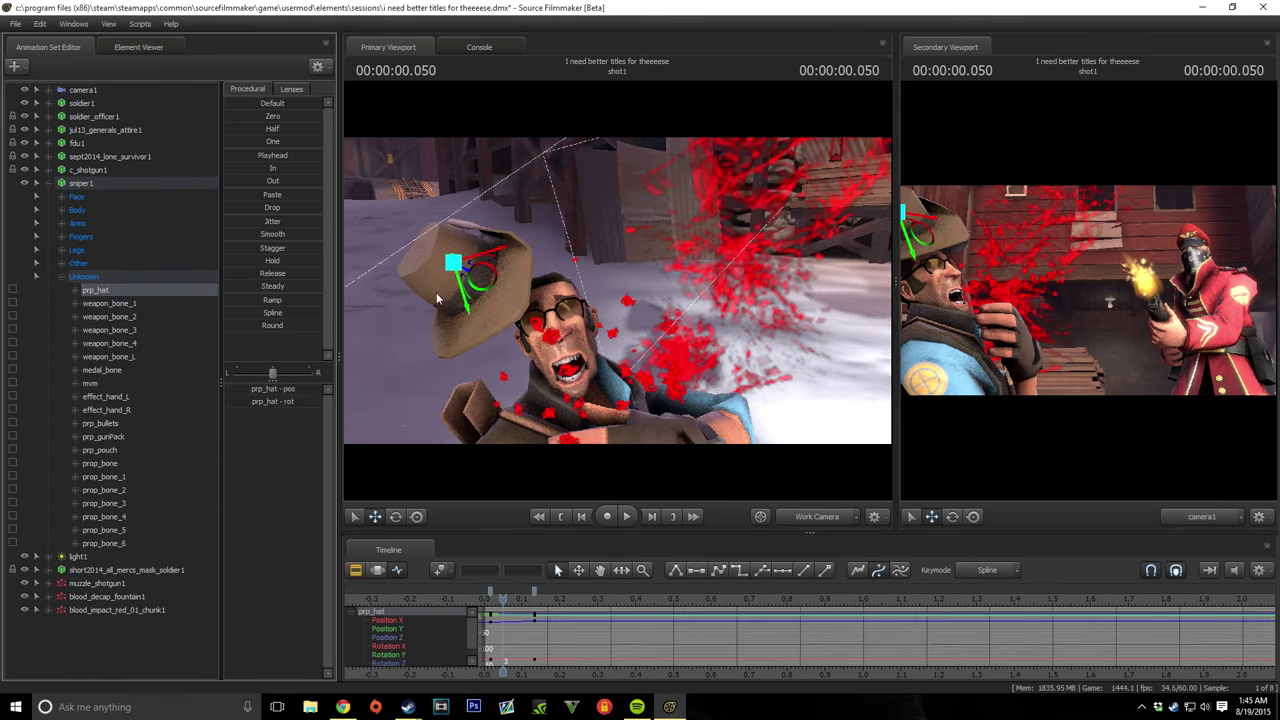
mouse_move(490, 290)
left_mouse_down()
mouse_move(443, 238)
mouse_move(545, 475)
left_mouse_up()
key("Right")
key("Right")
key("e")
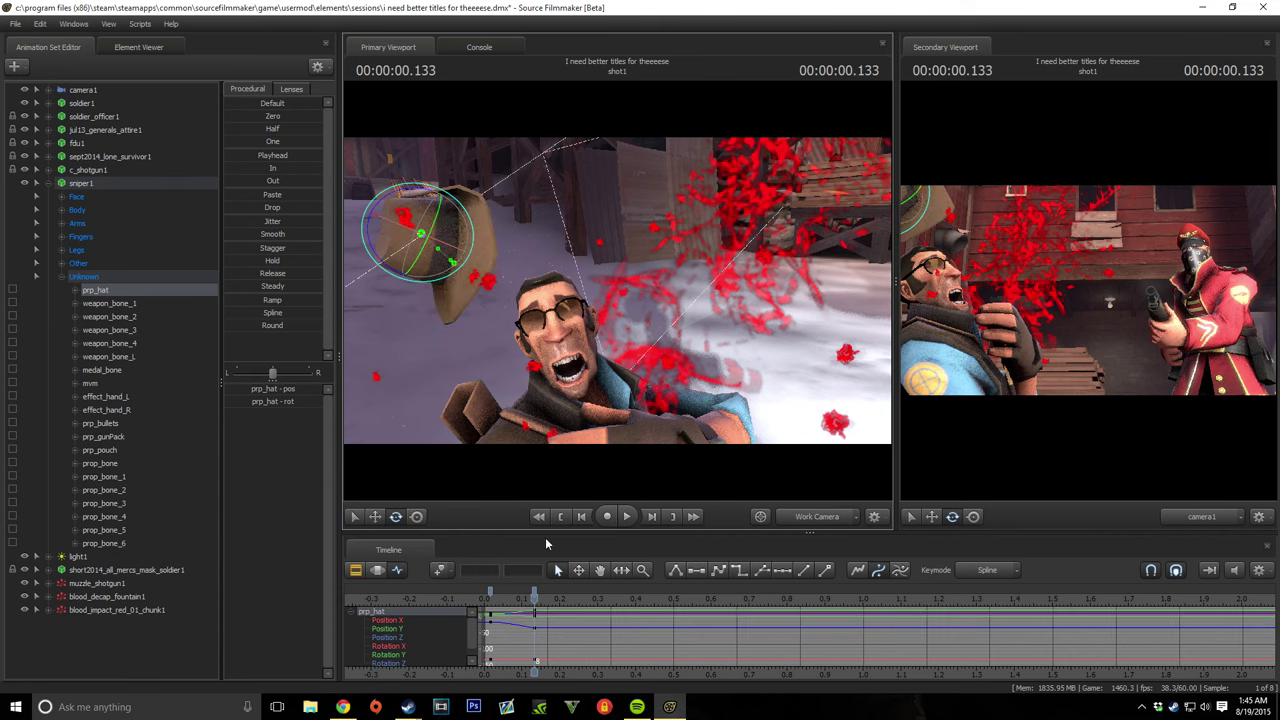
key("Down")
key("Up")
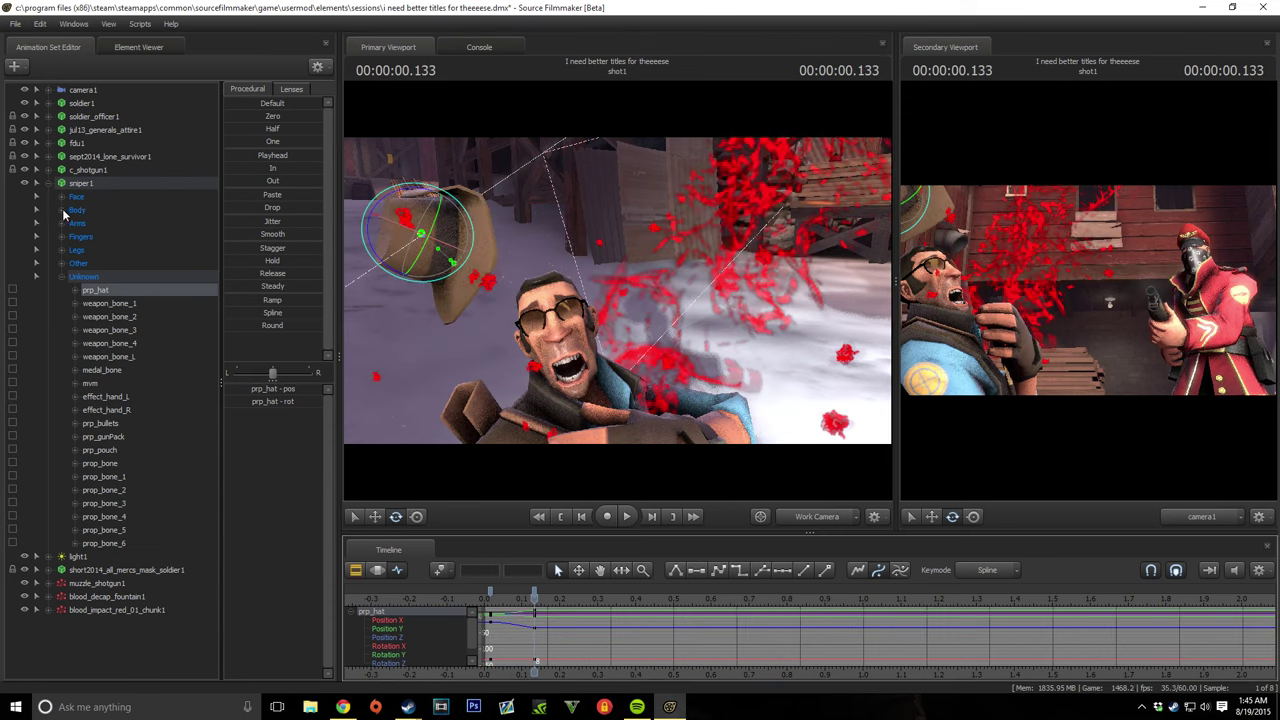
Step: Rotate the sniper's bip_head to tilt it back at 0.133 s, and return the playhead to 0.000 s
left_click(570, 362)
left_click_drag(562, 370, 575, 335)
left_click_drag(534, 599, 484, 602)
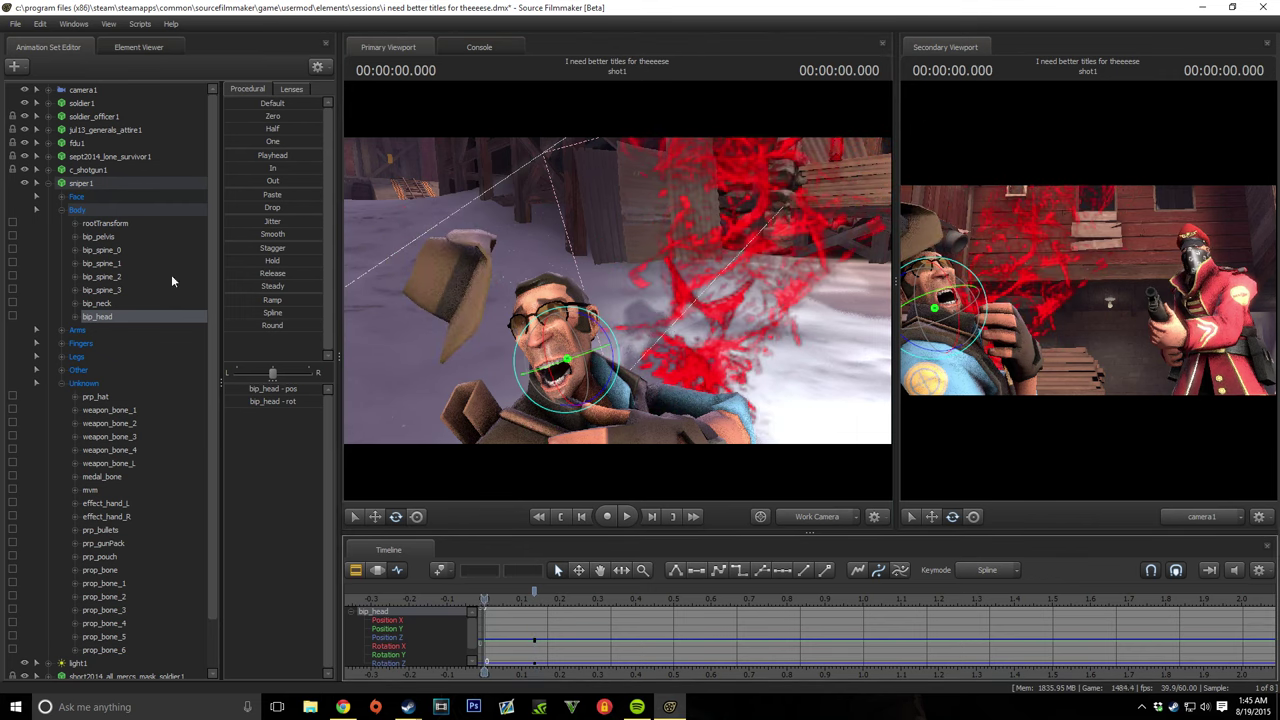
Step: Preview the head and hat motion, and set the playhead to 0.066 s
key("space")
left_click_drag(579, 600, 509, 607)
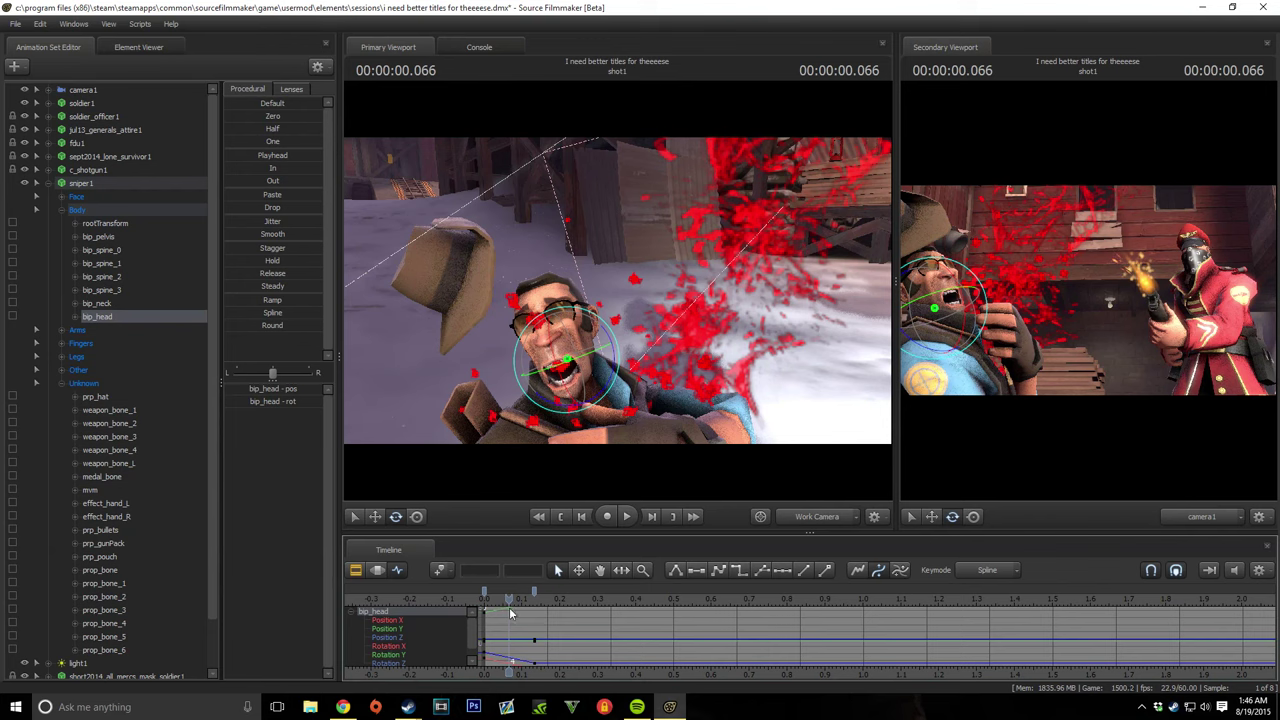
left_click(36, 183)
right_click(117, 410)
key("Escape")
Step: In the Element Viewer, set camera1's depthOfFieldQuality to 16 and motionBlurQuality to 32
right_click(88, 92)
left_click(153, 159)
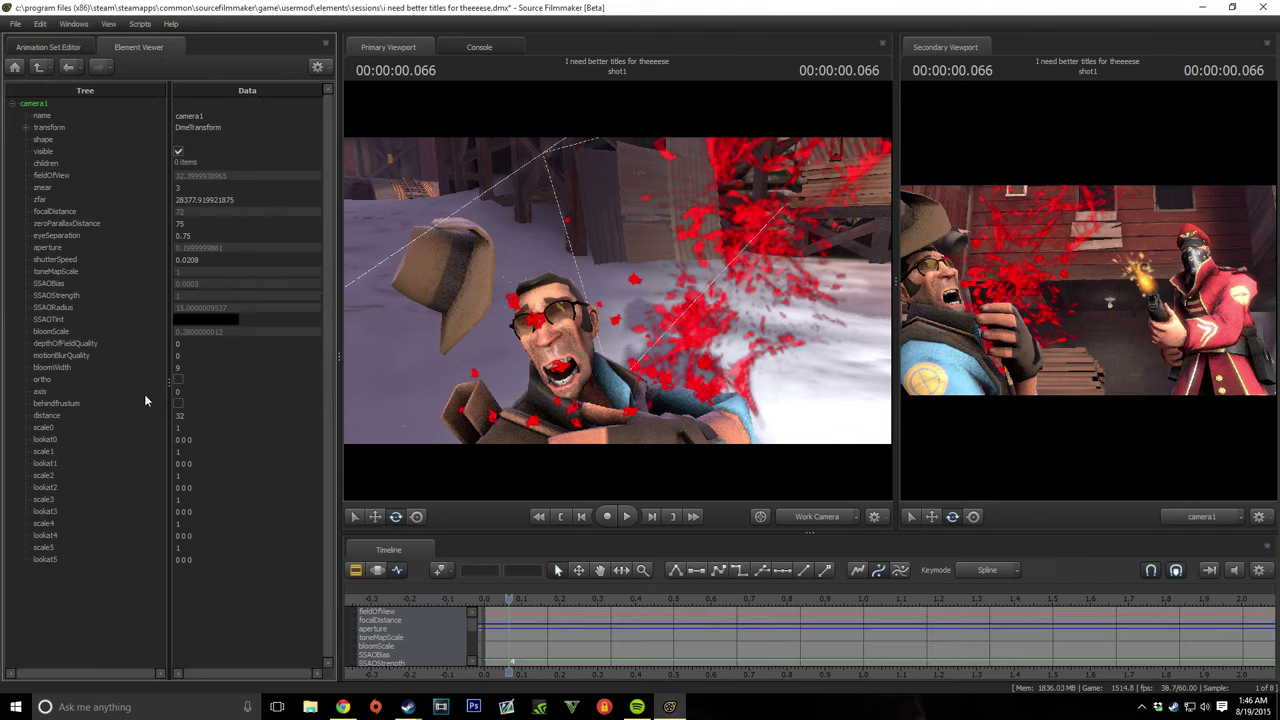
type("16")
key("Tab")
type("32")
left_click(48, 47)
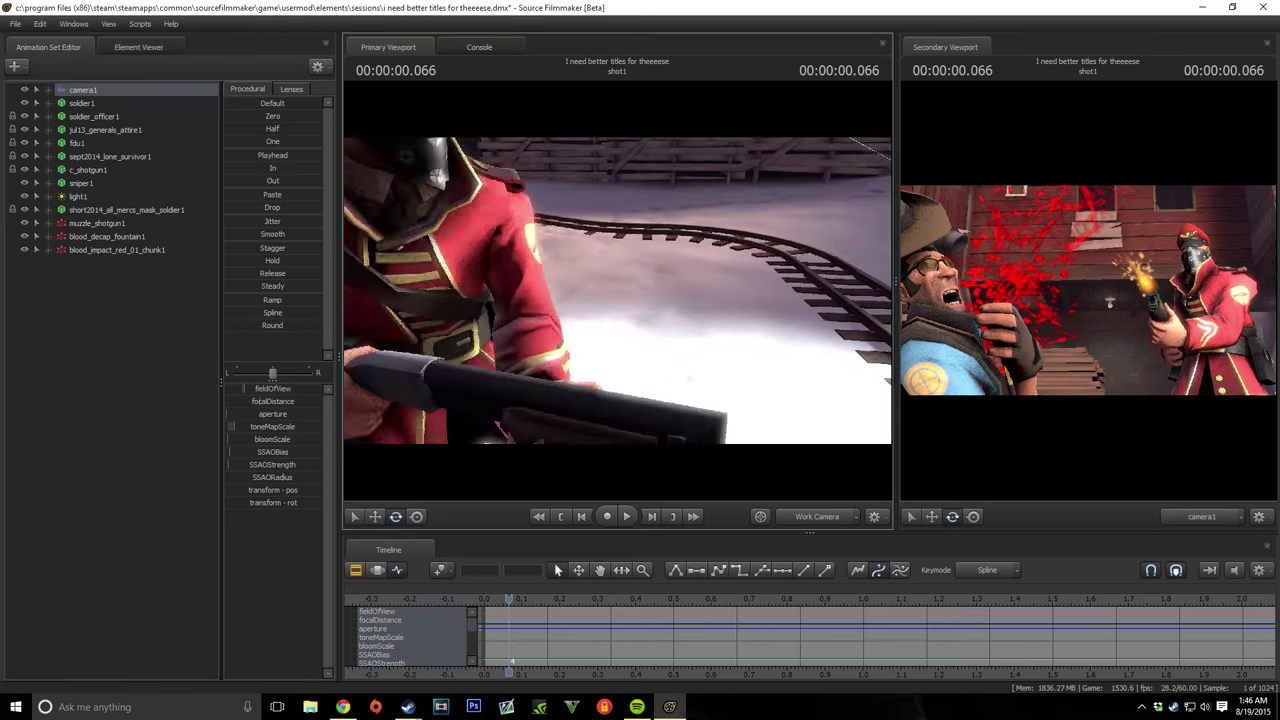
Step: Select soldier1's Body controls, switch to the Motion Editor and try to rotate the soldier about his root
left_click_drag(617, 290, 720, 300)
left_click(80, 103)
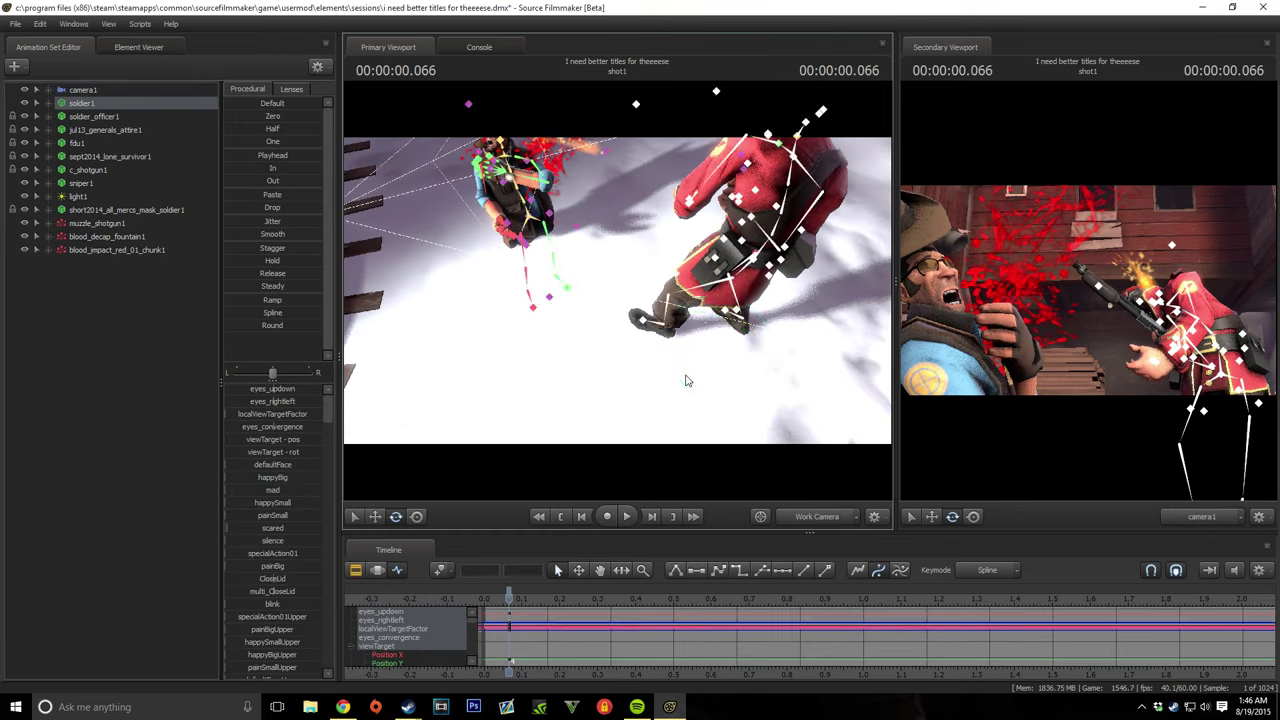
right_click(86, 106)
left_click(250, 252)
left_click_drag(650, 360, 683, 369)
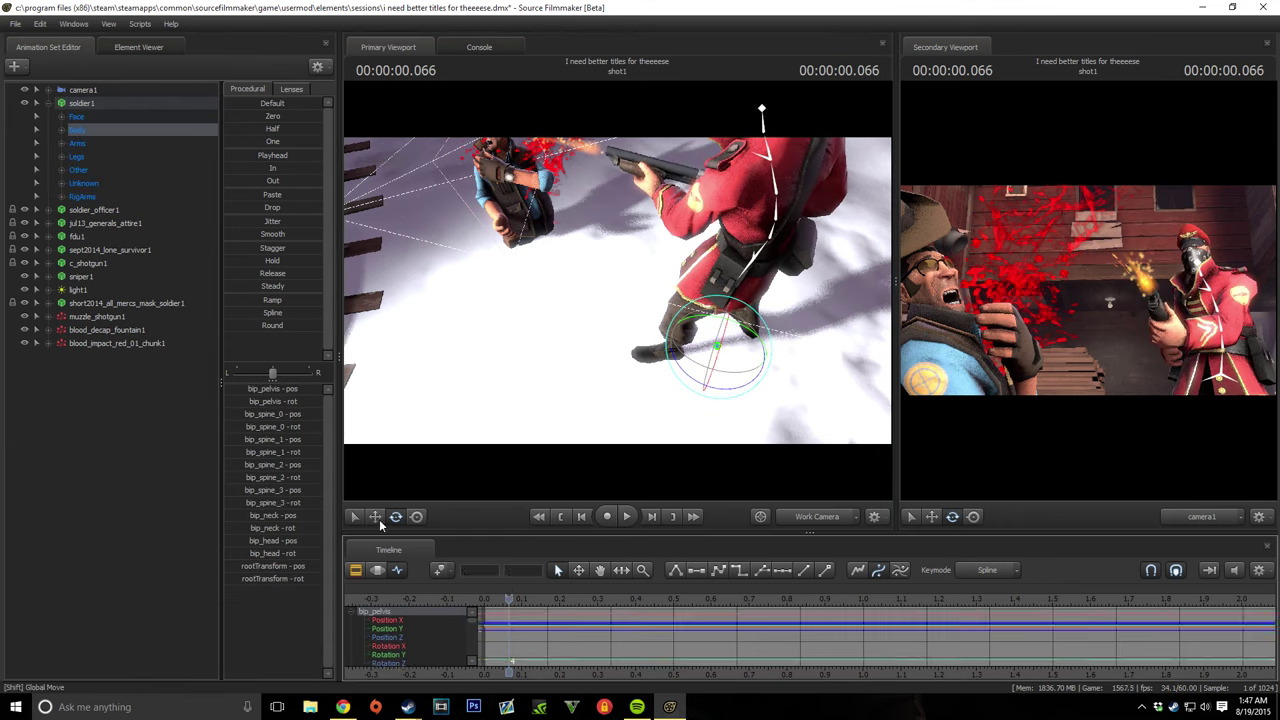
left_click(377, 569)
left_click_drag(730, 385, 687, 380)
Step: Lock the transform of muzzle_shotgun1 to the rootTransform of c_shotgun1
left_click(37, 262)
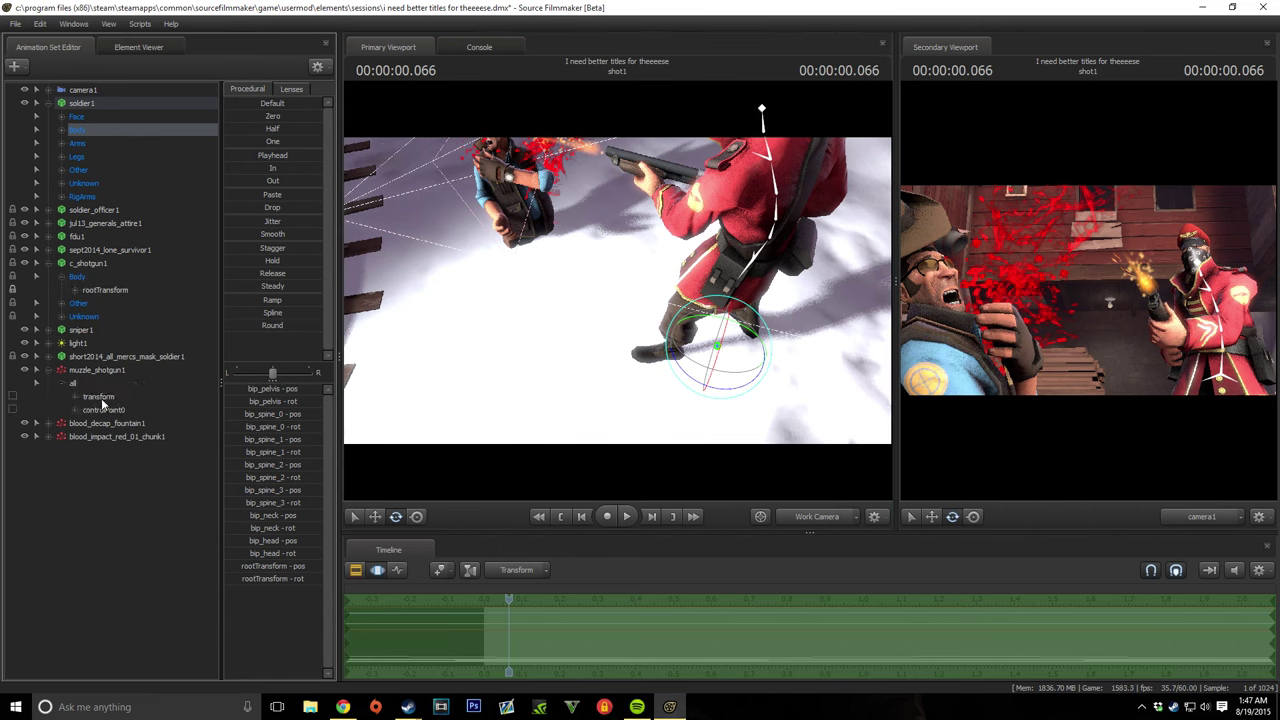
left_click(99, 397)
left_click(11, 398)
Step: Rotate soldier1 about his root to adjust the shotgun's aim, and set the playhead to 0.050 s
left_click_drag(688, 383, 688, 383)
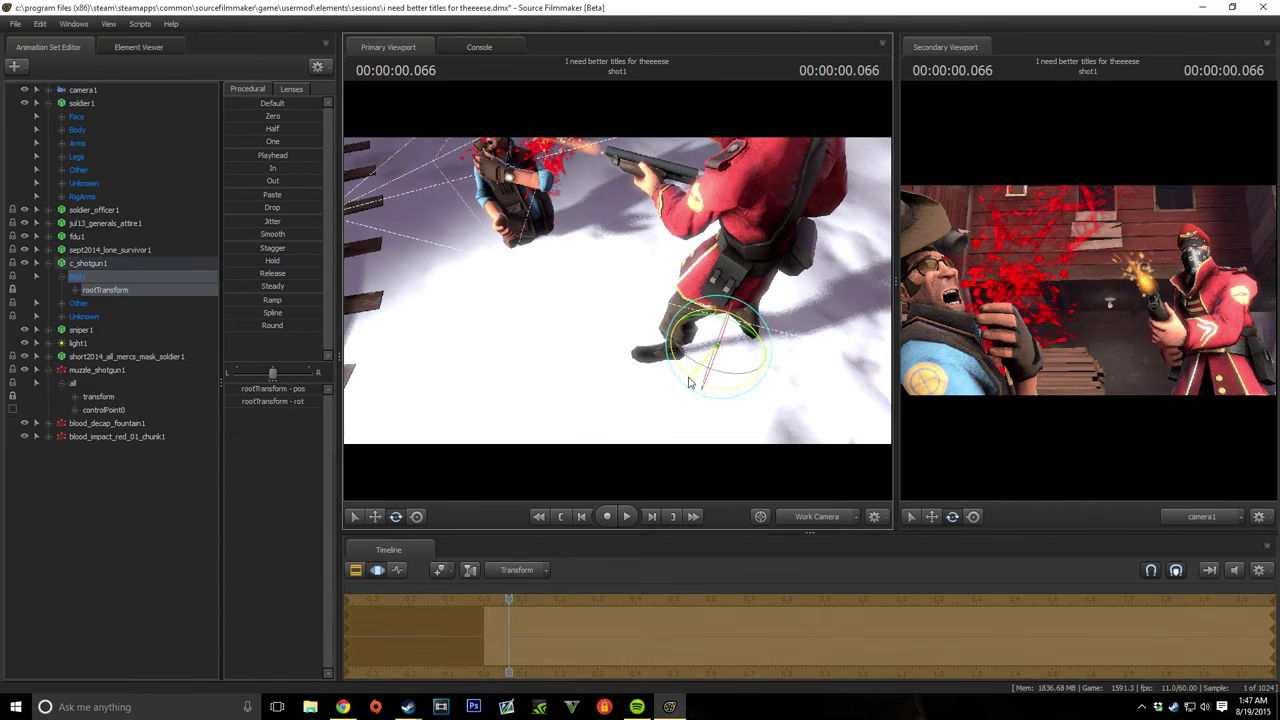
left_click(700, 330)
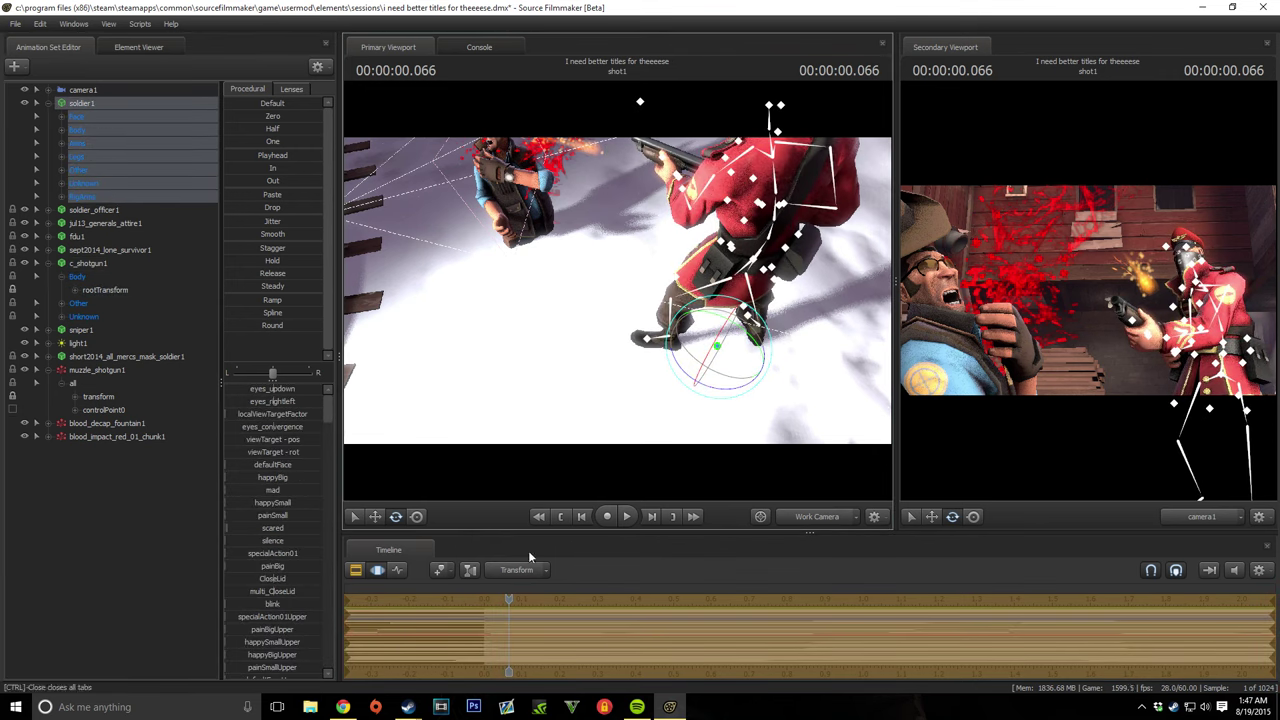
left_click_drag(506, 607, 503, 608)
mouse_move(620, 300)
left_mouse_down()
mouse_move(585, 325)
mouse_move(662, 298)
mouse_move(645, 318)
mouse_move(625, 287)
left_mouse_up()
Step: Expand soldier1's Body group and select its bip_head
left_click(660, 298)
left_click(36, 130)
left_click(97, 237)
Step: Lower camera1's toneMapScale to darken the shot, and enlarge the secondary viewport showing the camera1 view
left_click_drag(896, 300, 1018, 286)
left_click(380, 571)
left_click(378, 571)
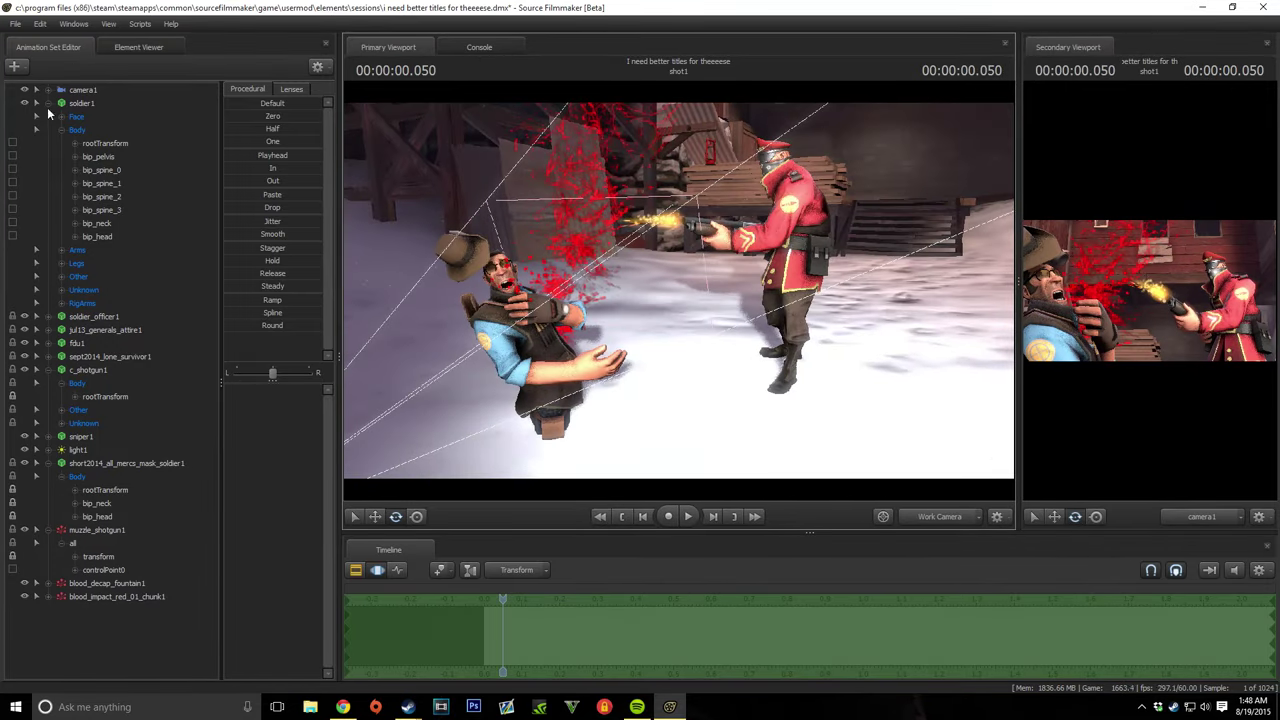
left_click(83, 89)
left_click_drag(1018, 300, 702, 300)
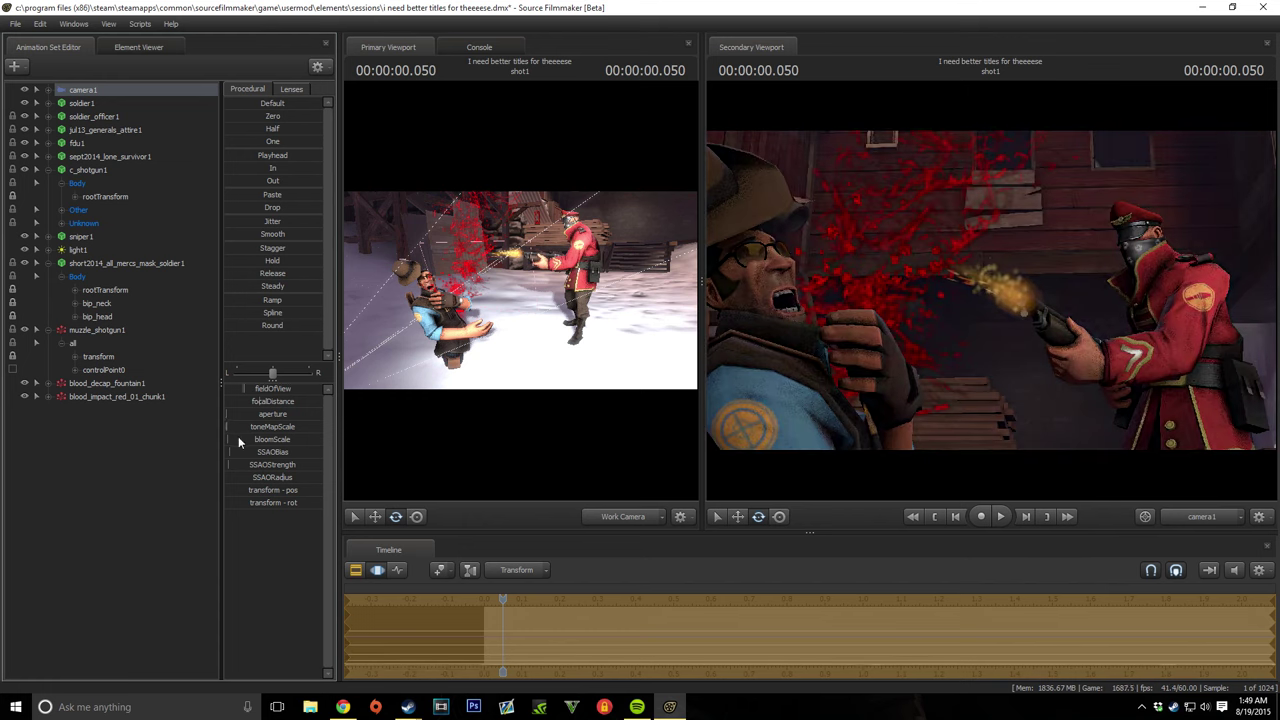
Step: Reposition light1 while looking through it and make it a bright white backlight, adjusting its colour, intensity and field of view
left_click(91, 142)
left_click(102, 274)
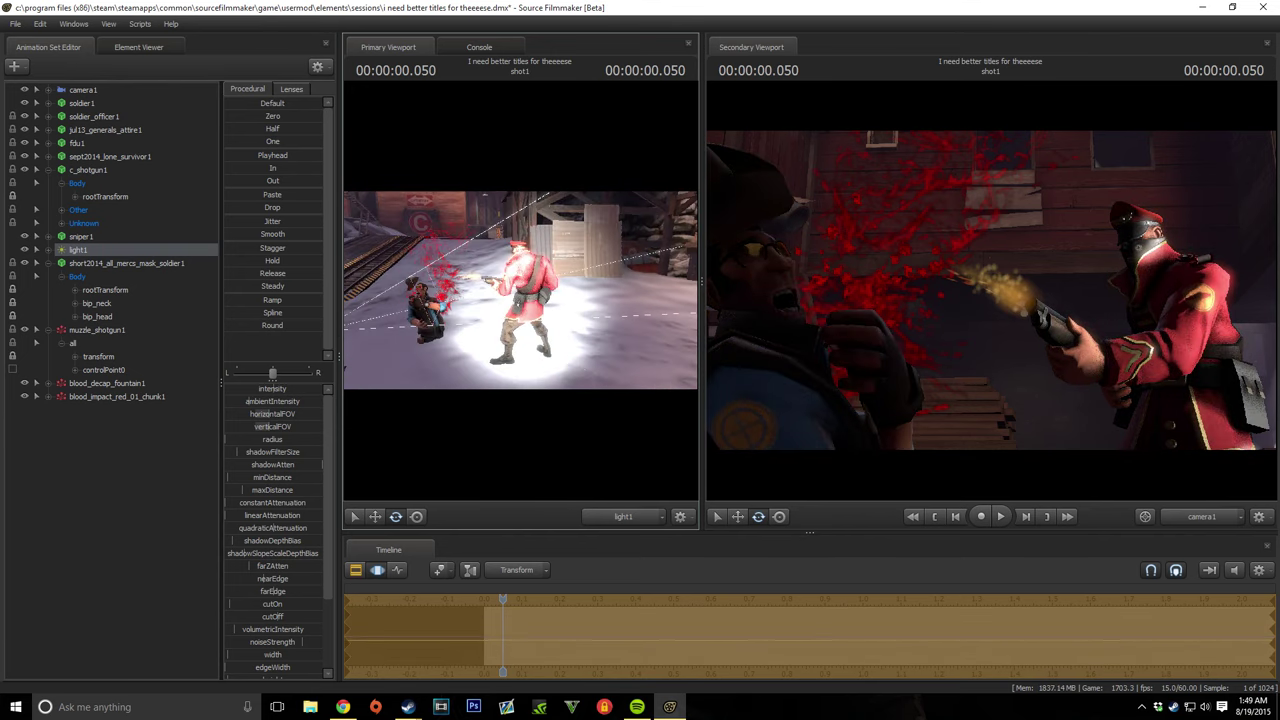
scroll(300, 600, "down", 3)
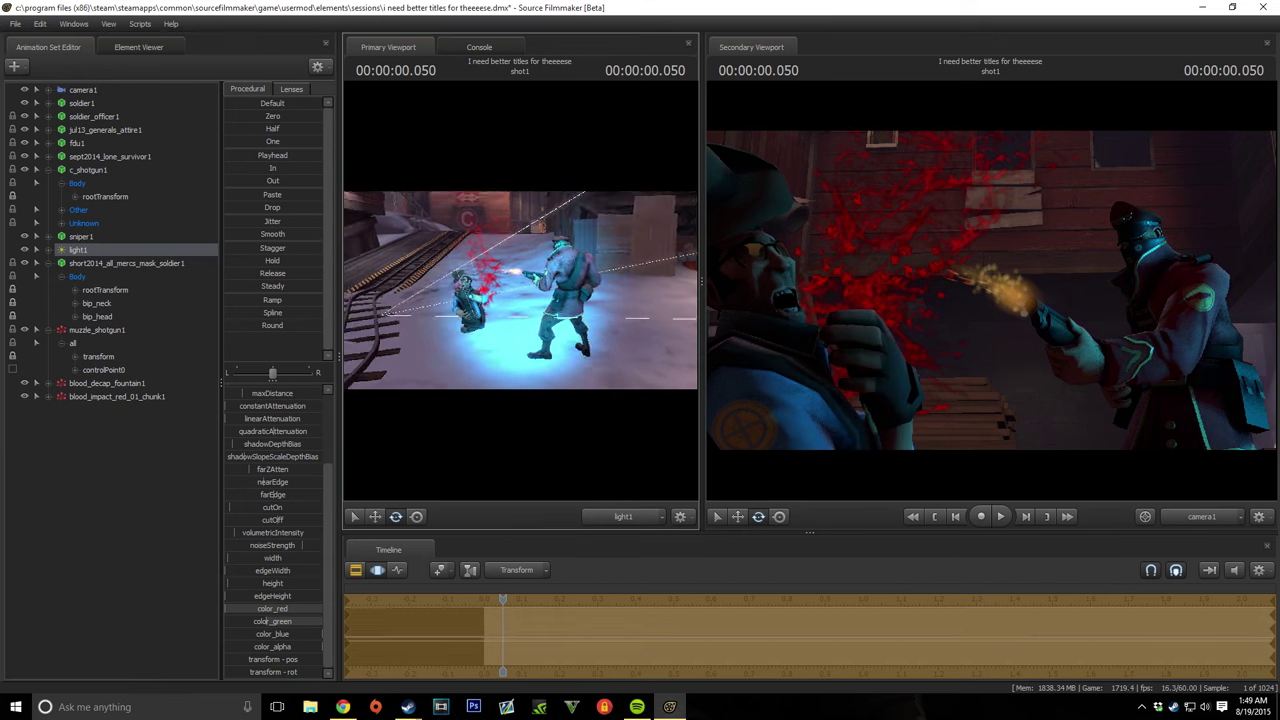
left_click(78, 250)
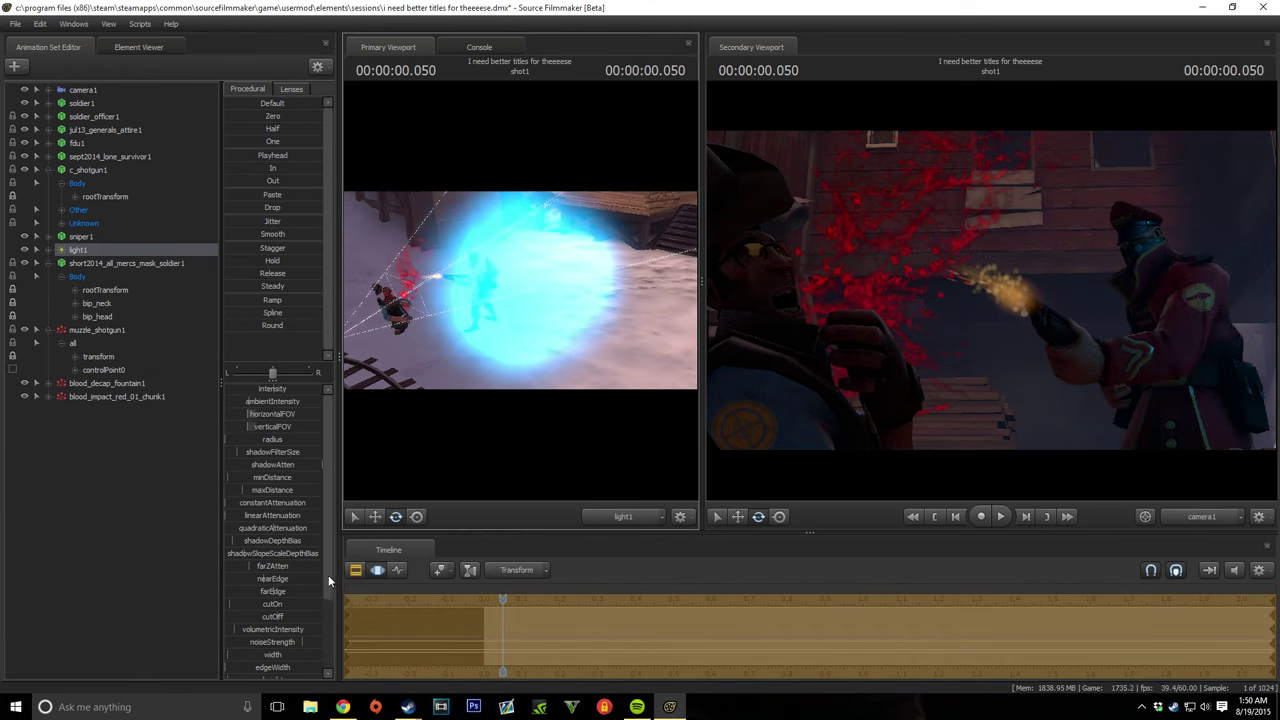
scroll(275, 615, "down", 3)
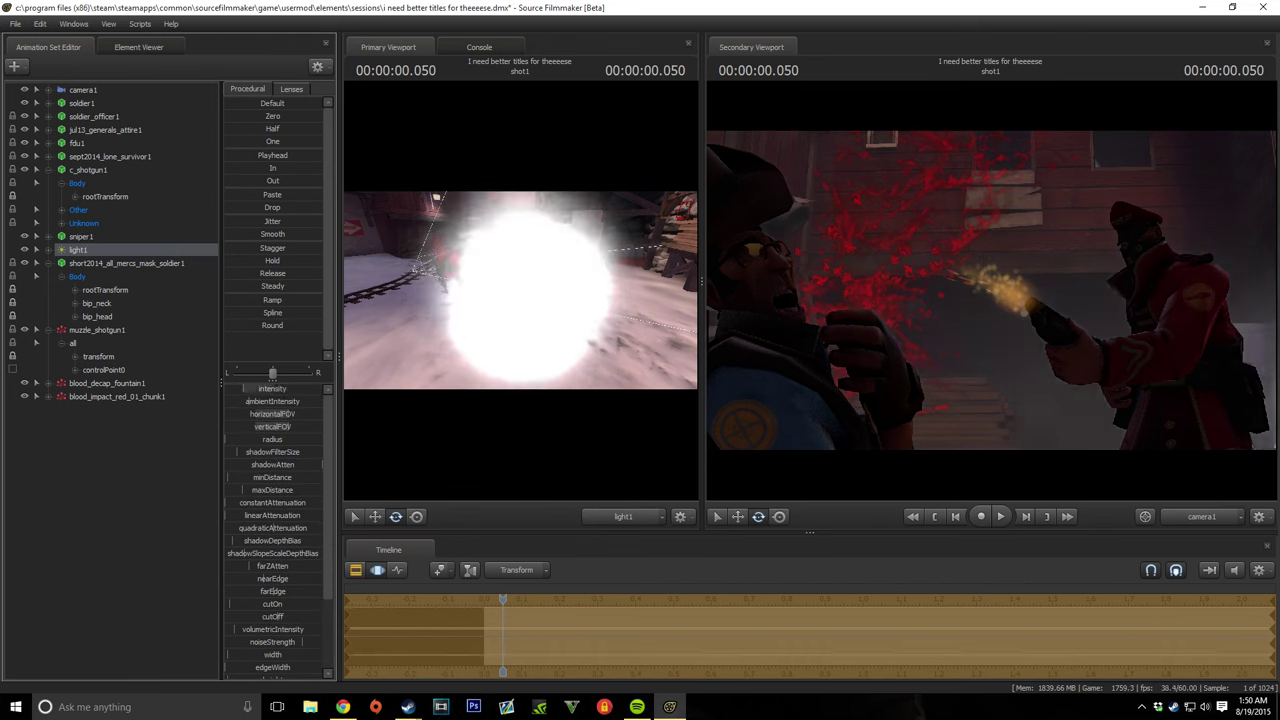
Step: Try a pasted copy of light1 as a second backlight, and delete the copy
right_click(89, 251)
right_click(89, 473)
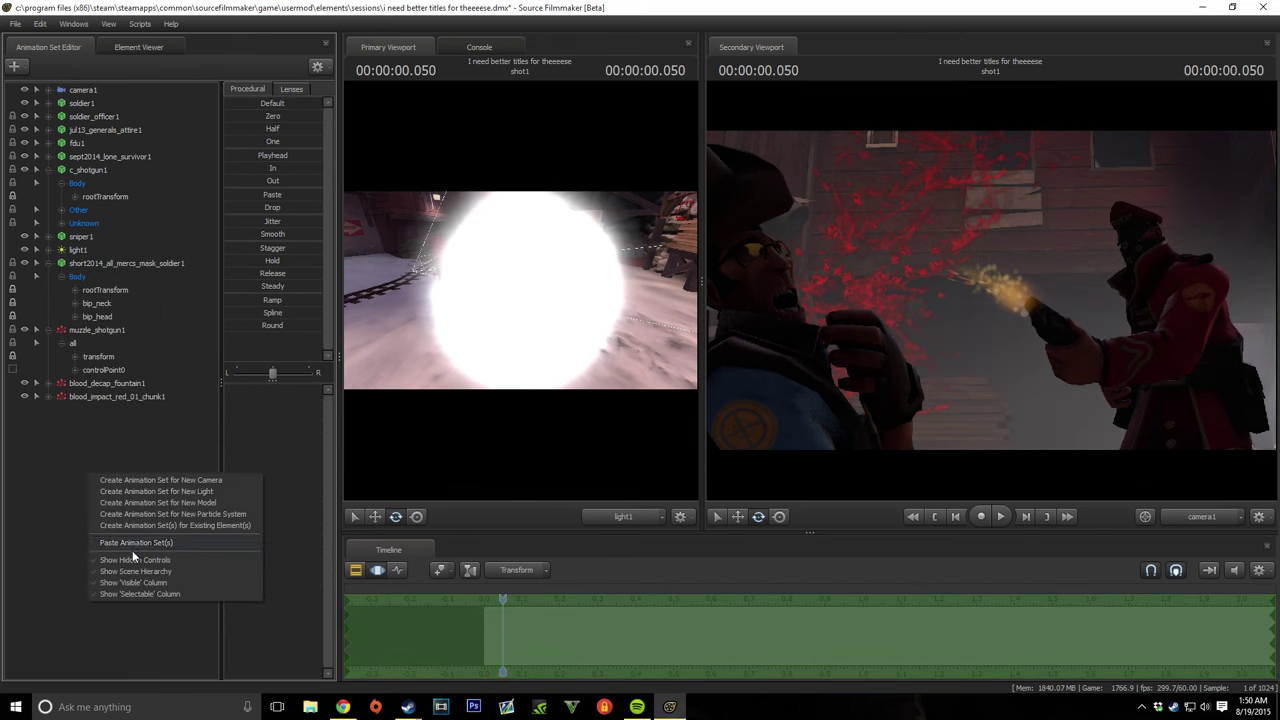
left_click(132, 550)
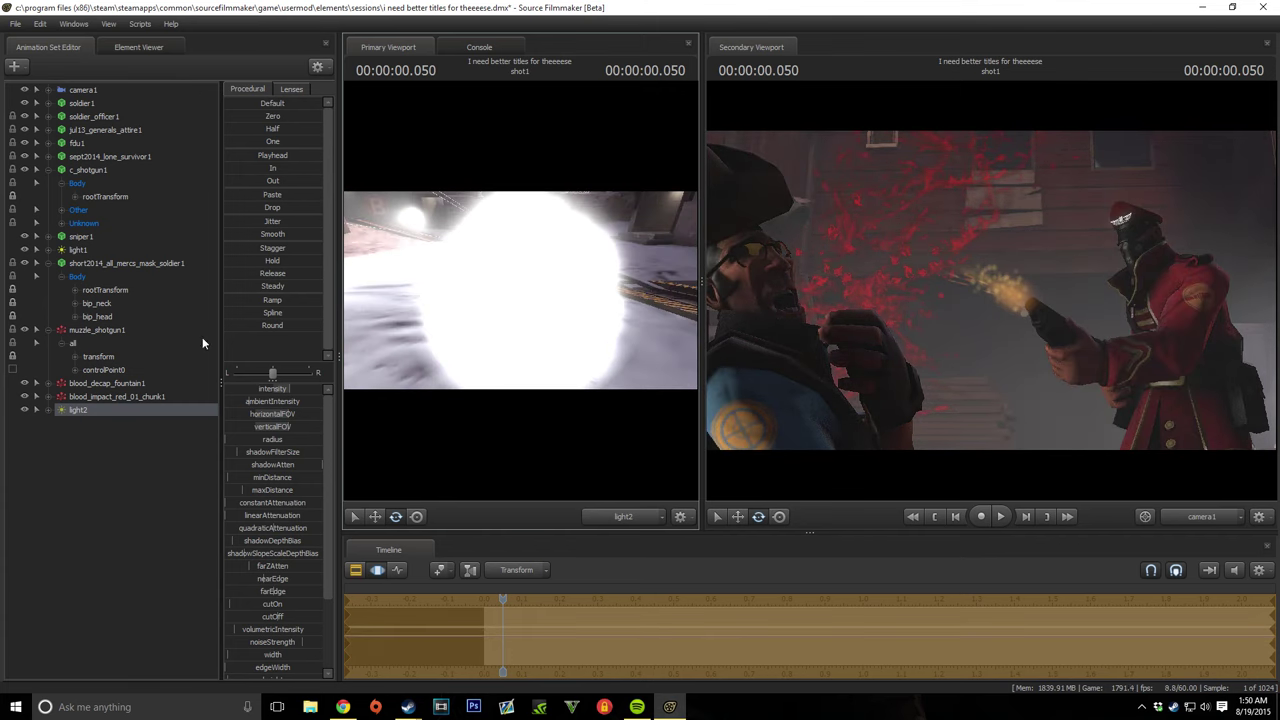
key("Delete")
Step: Add light2 aimed at the soldier from the muzzle flash side, and tint it orange by lowering color_green and color_blue
right_click(88, 405)
right_click(96, 441)
left_click(140, 458)
left_click_drag(512, 366, 560, 350)
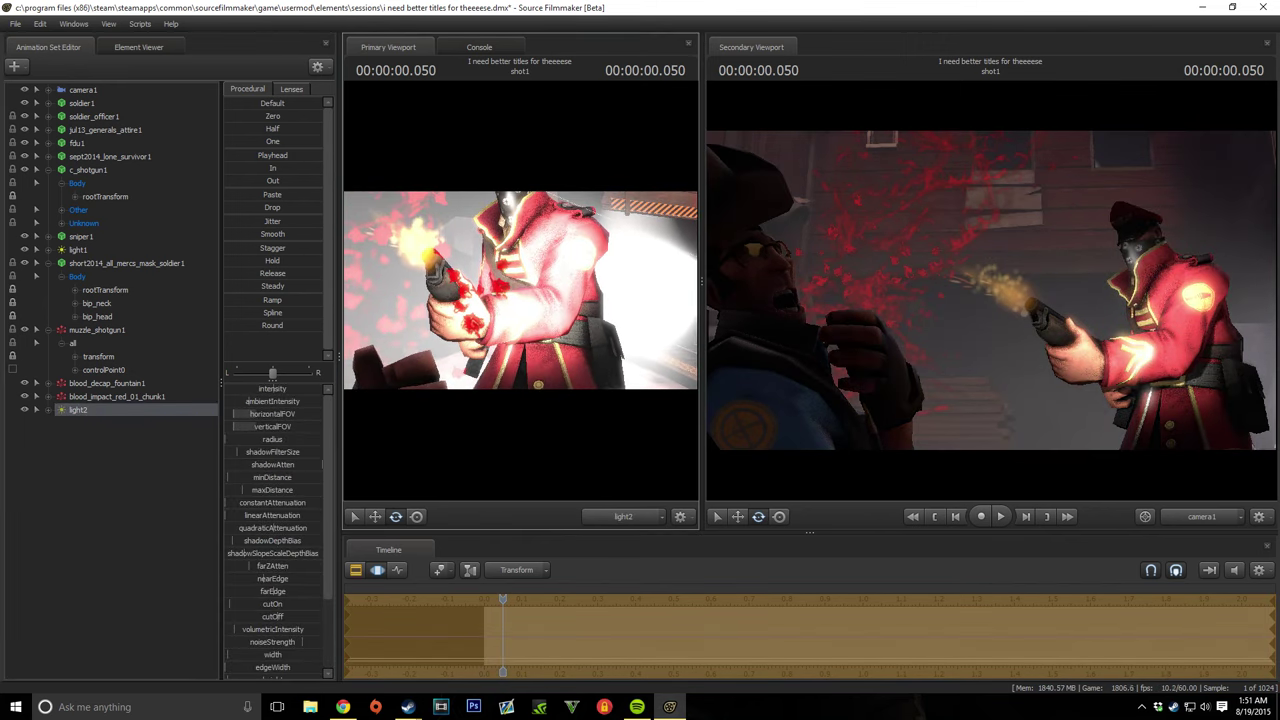
left_click_drag(286, 623, 286, 623)
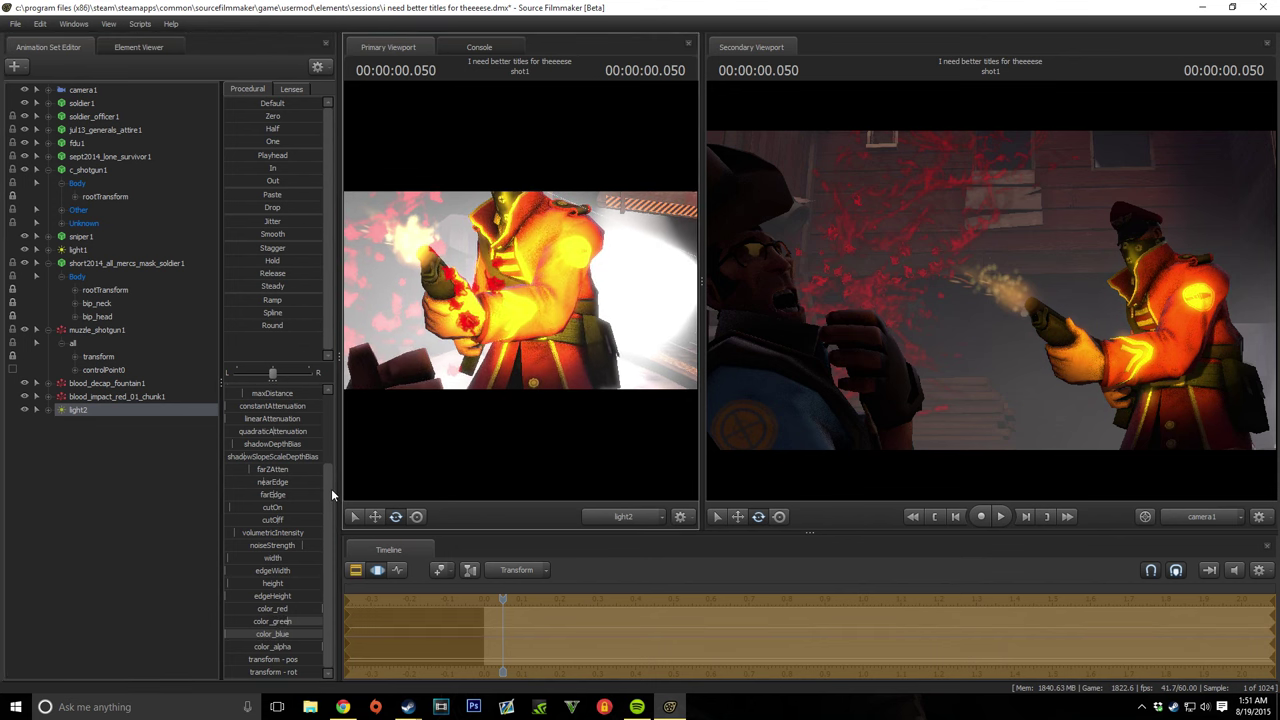
scroll(331, 488, "up", 3)
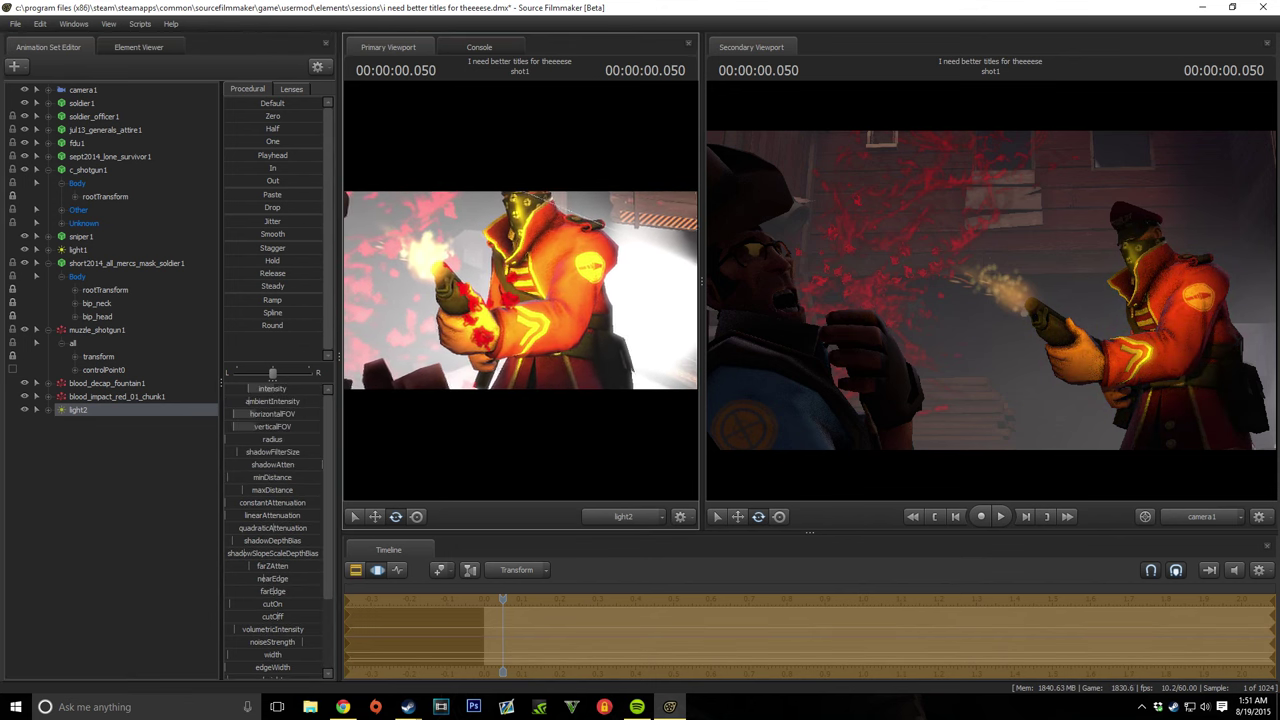
Step: Paste a copy of light2 as light3 and aim it closely at the shotgun barrel
right_click(95, 412)
left_click(120, 425)
left_click(80, 423)
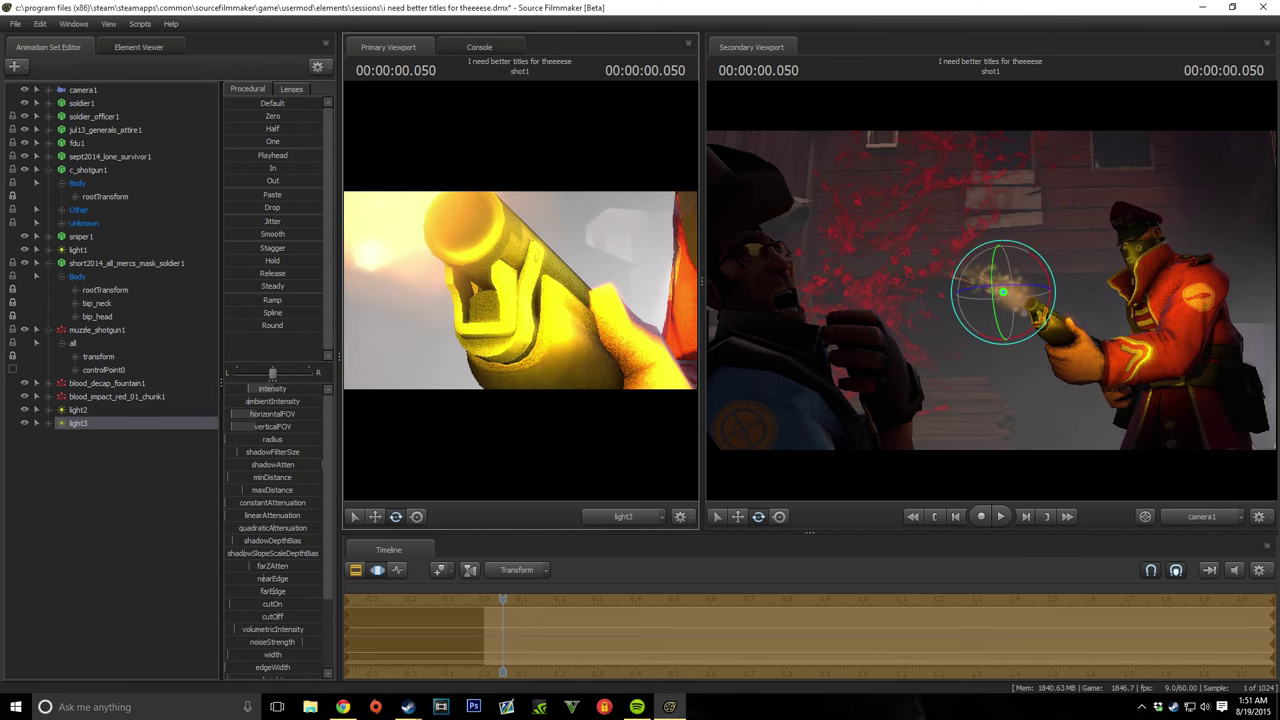
Step: Paste another orange light as light4 aimed at the soldier's chest and shotgun, and re-aim light2 at the soldier
right_click(88, 423)
right_click(84, 468)
left_click(142, 542)
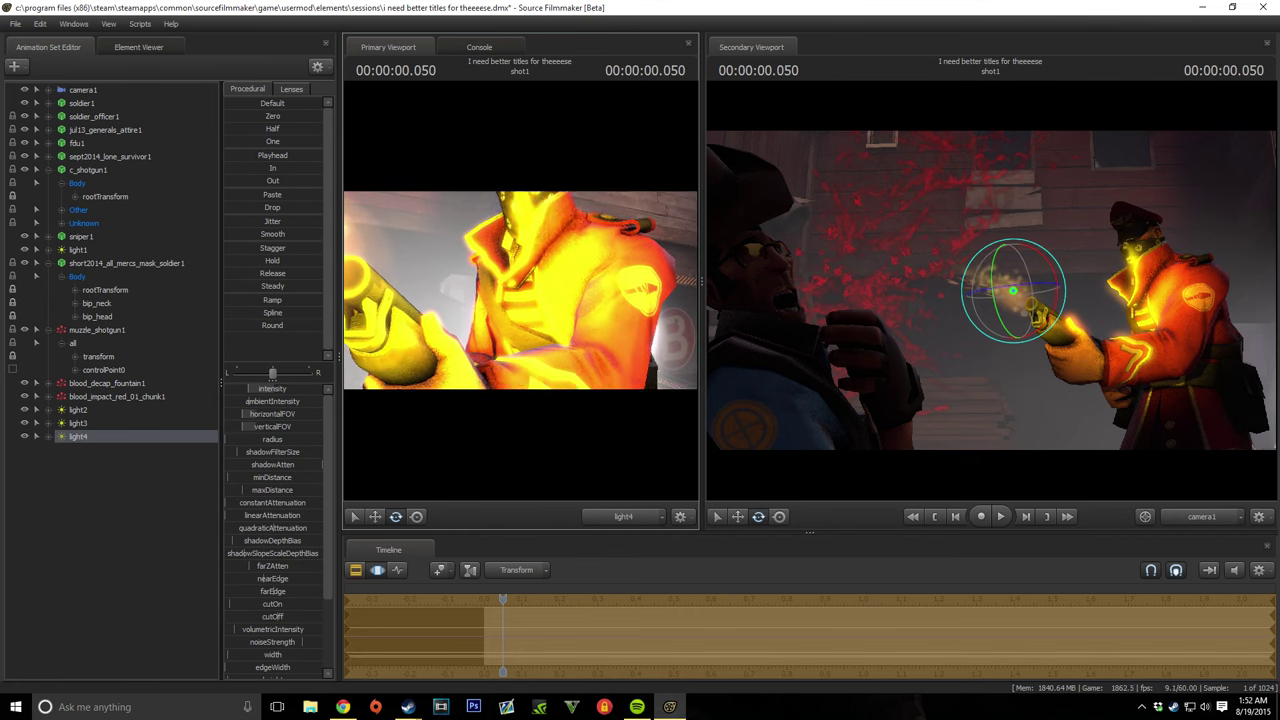
left_click(90, 504)
left_click(78, 410)
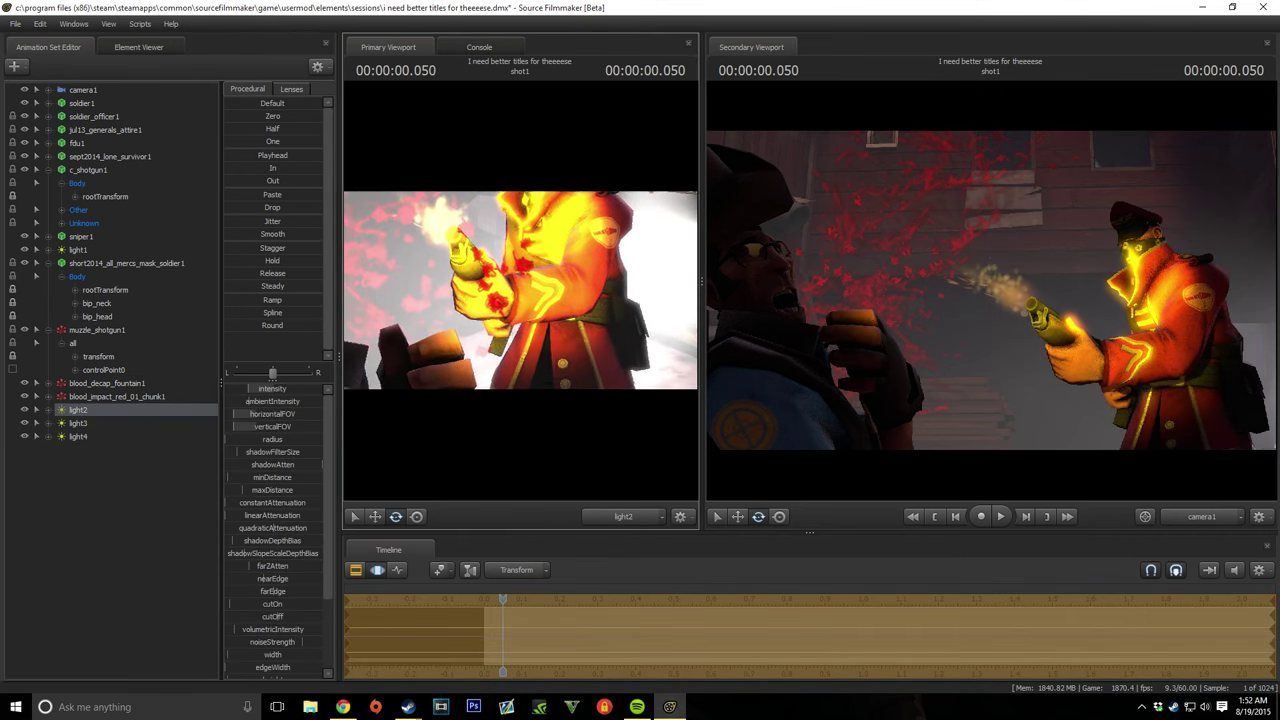
left_click_drag(520, 290, 530, 293)
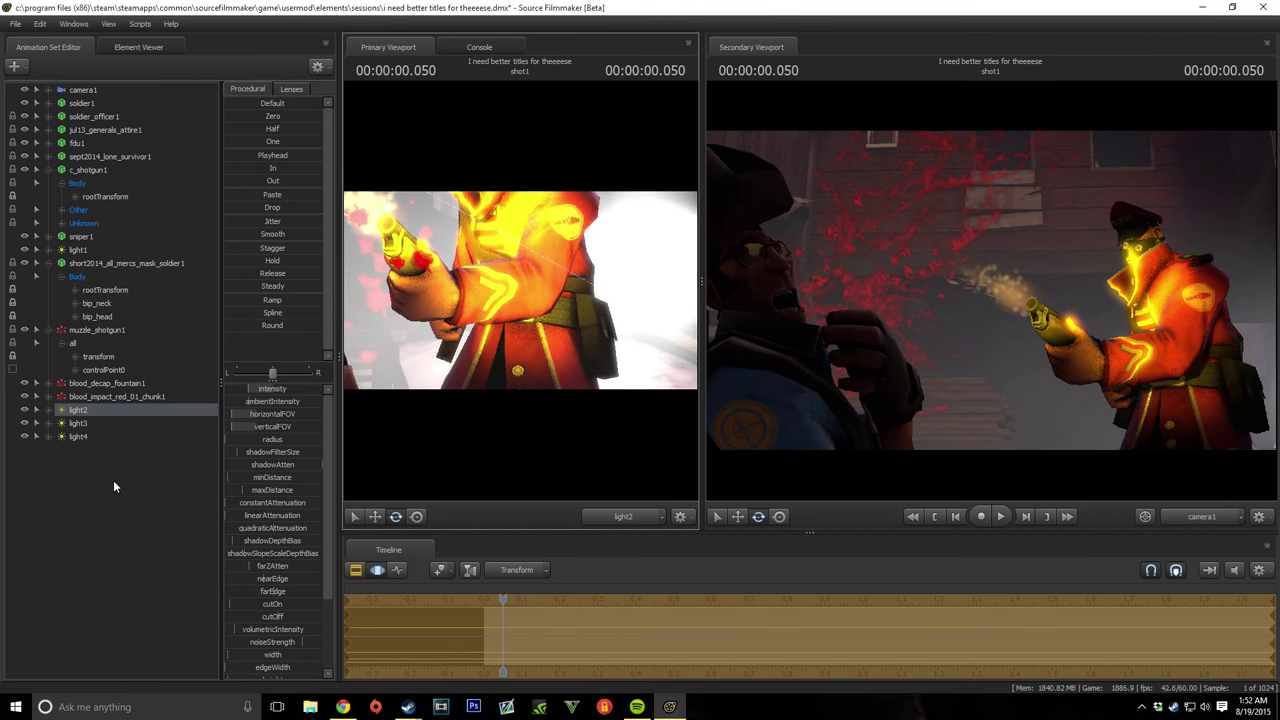
Step: Paste a further orange light as light5 and aim it at the soldier's head and upper body
left_click(113, 487)
right_click(85, 480)
left_click(150, 531)
left_click_drag(510, 319, 520, 293)
left_click(154, 498)
Step: Add light6, tint it blue with its color sliders, and place it behind the sniper as a rim light
right_click(107, 480)
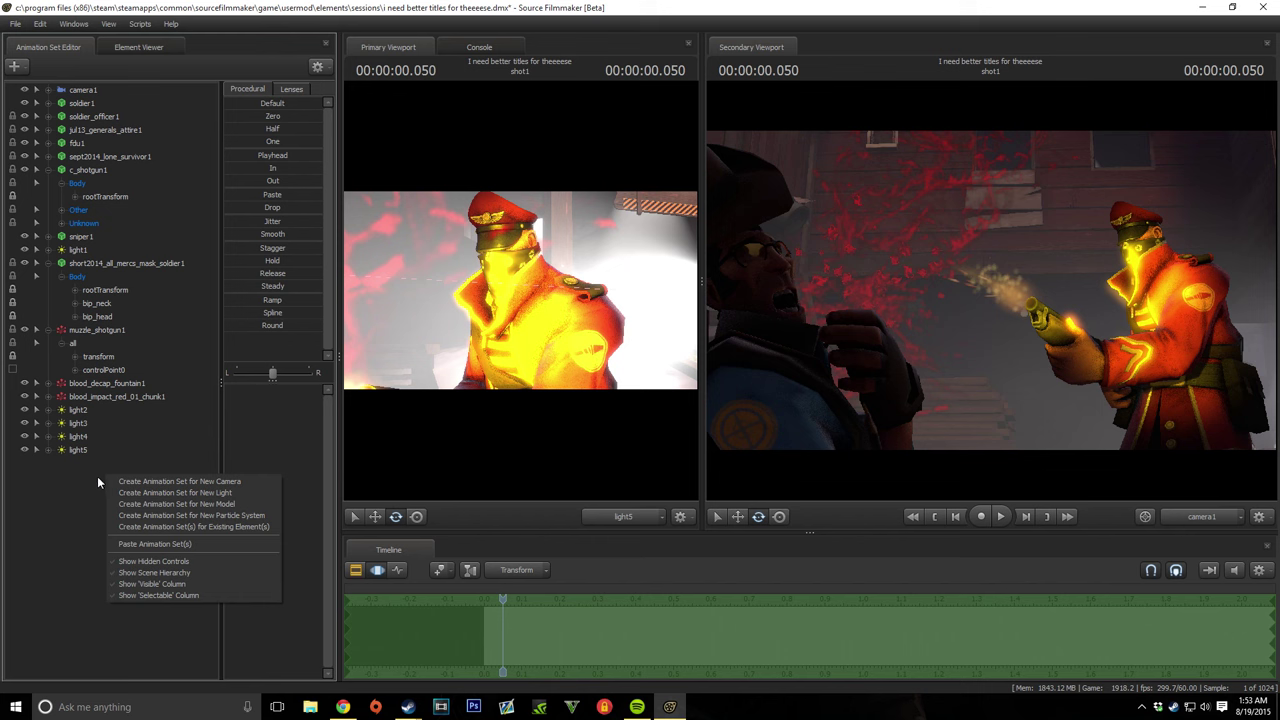
left_click(160, 494)
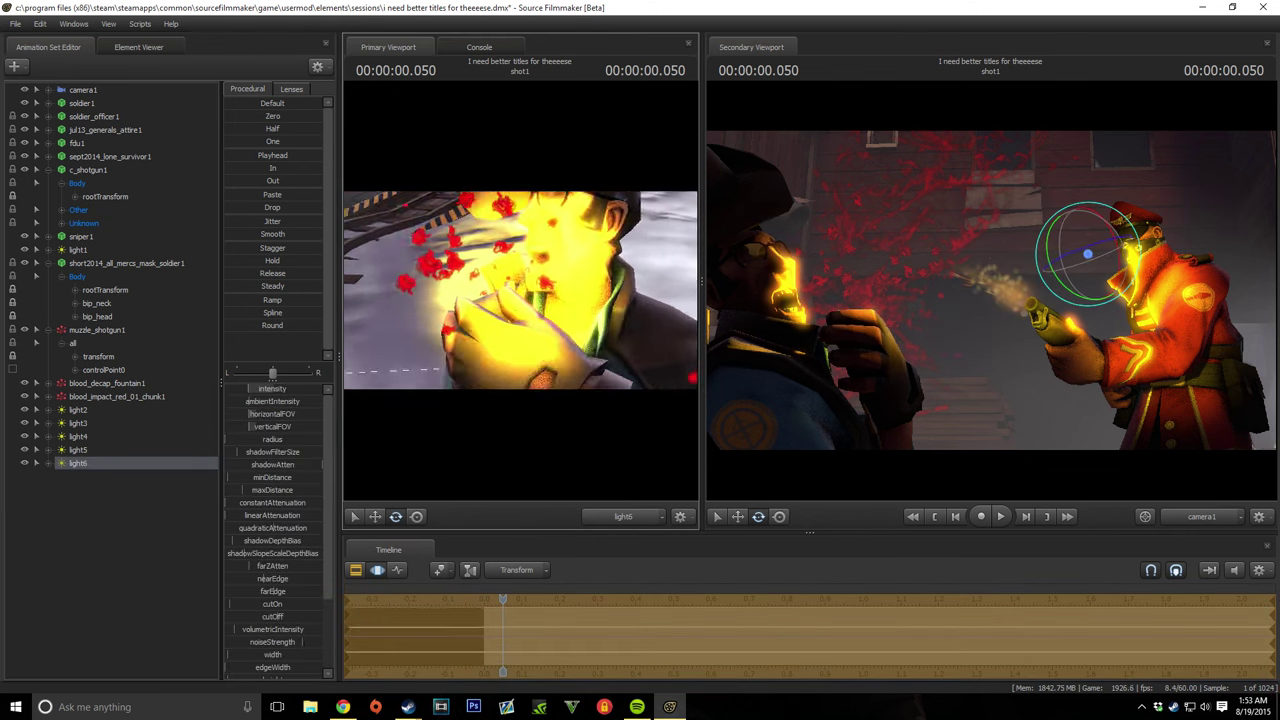
scroll(326, 565, "down", 3)
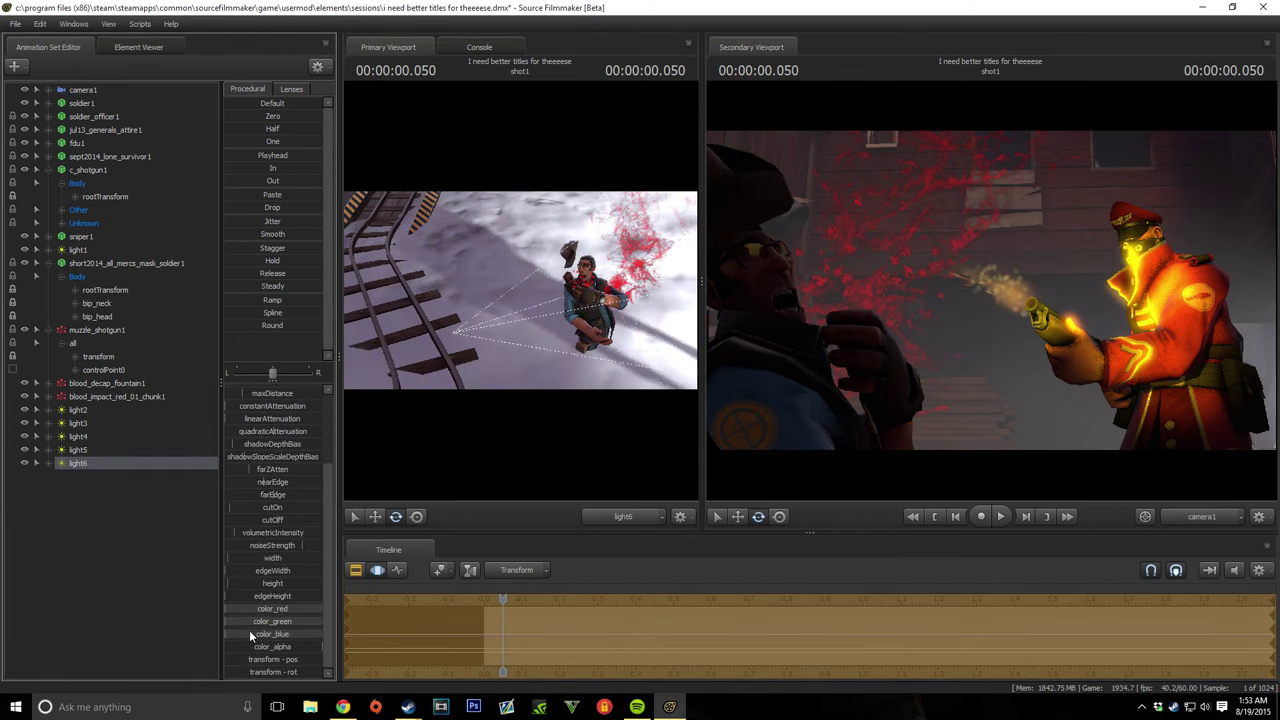
left_click_drag(278, 622, 300, 622)
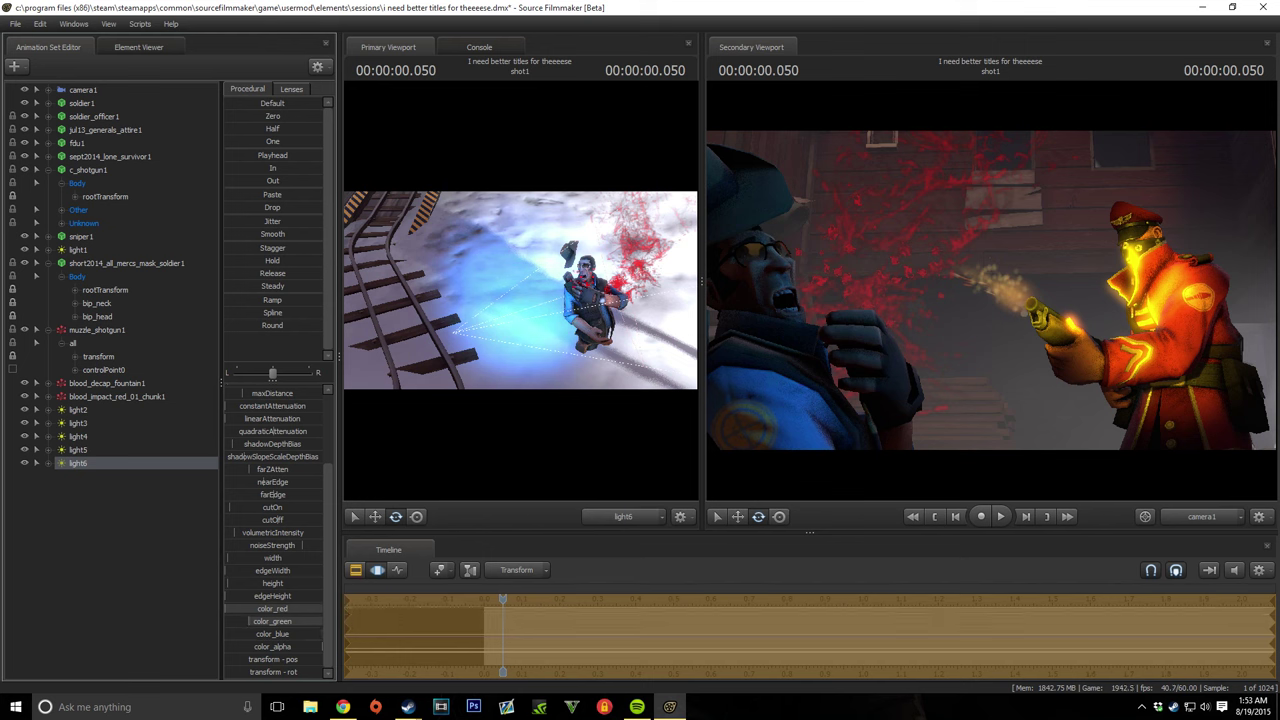
left_click(108, 464)
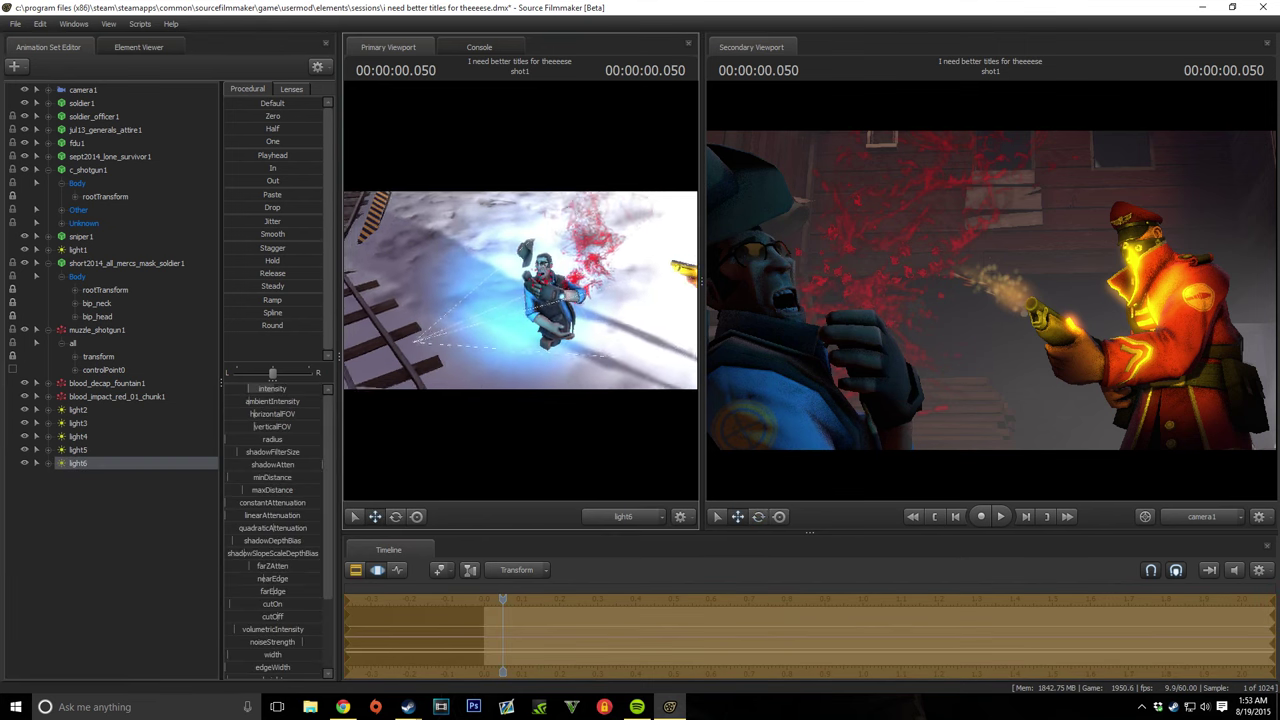
left_click_drag(520, 290, 420, 264)
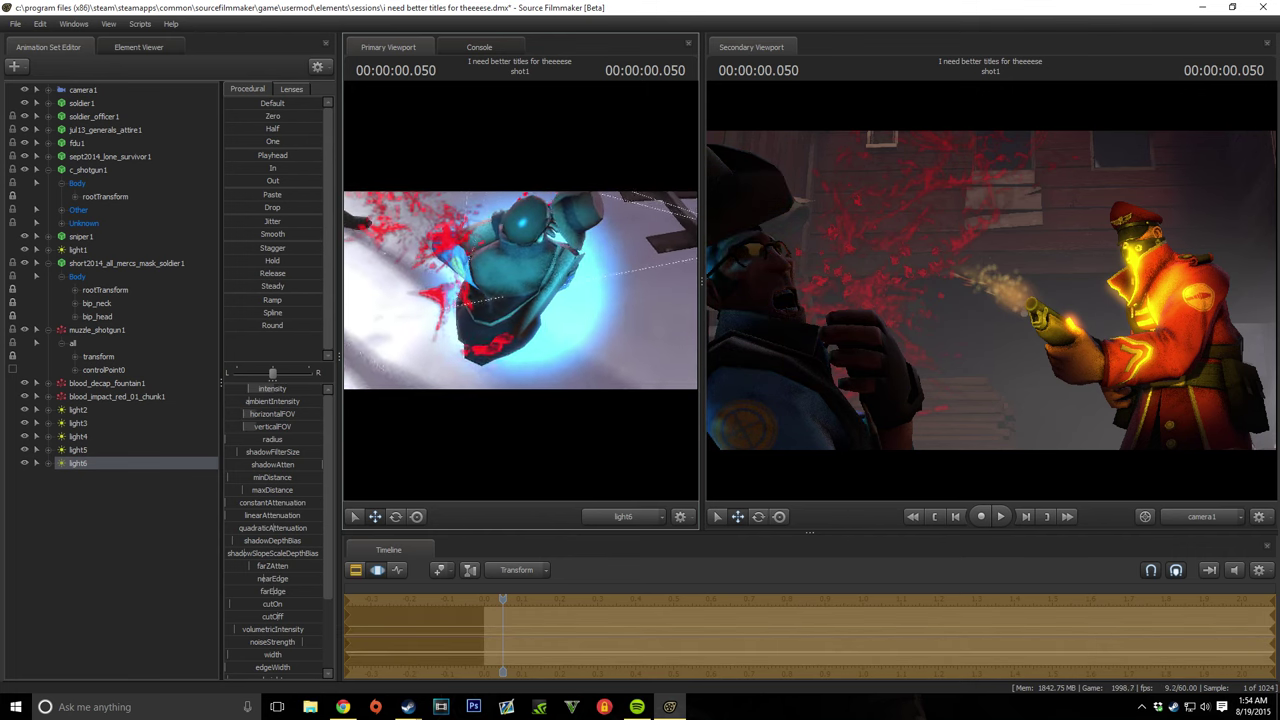
Step: Add light7 as a dimmer orange light and aim it at the sniper's face and hand
right_click(100, 444)
left_click(120, 488)
left_click_drag(520, 290, 560, 300)
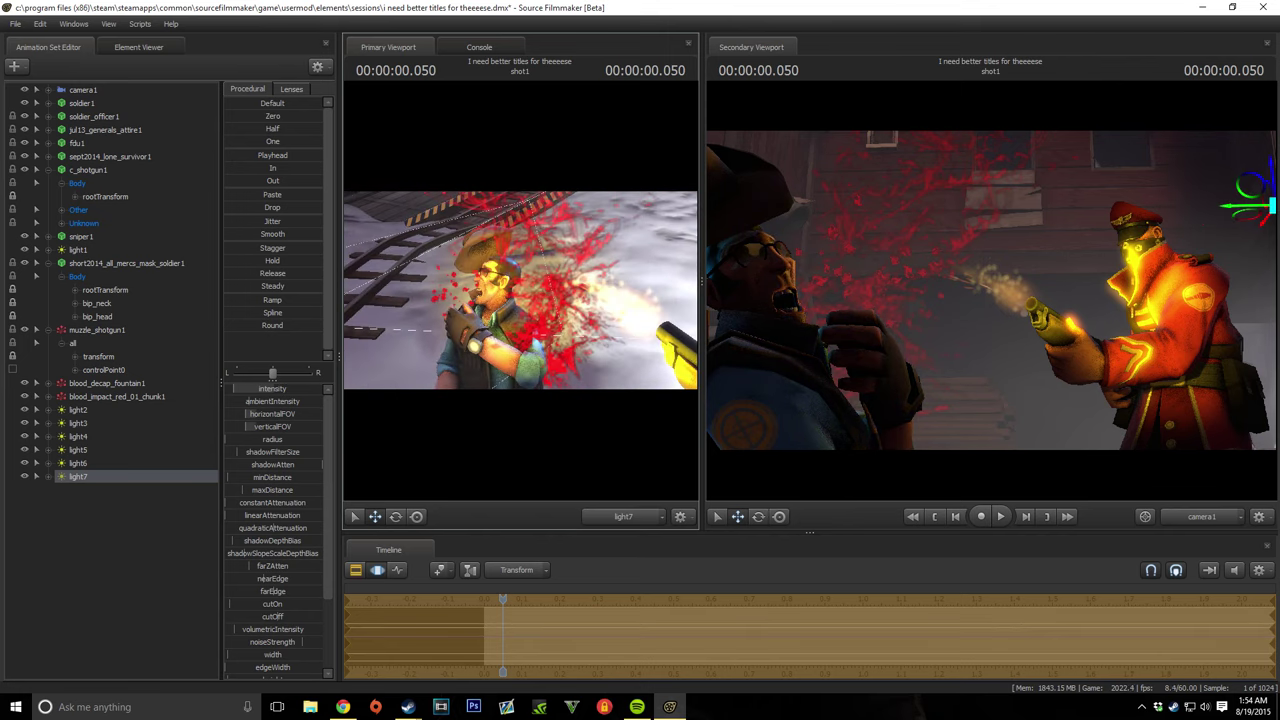
left_click_drag(560, 300, 620, 295)
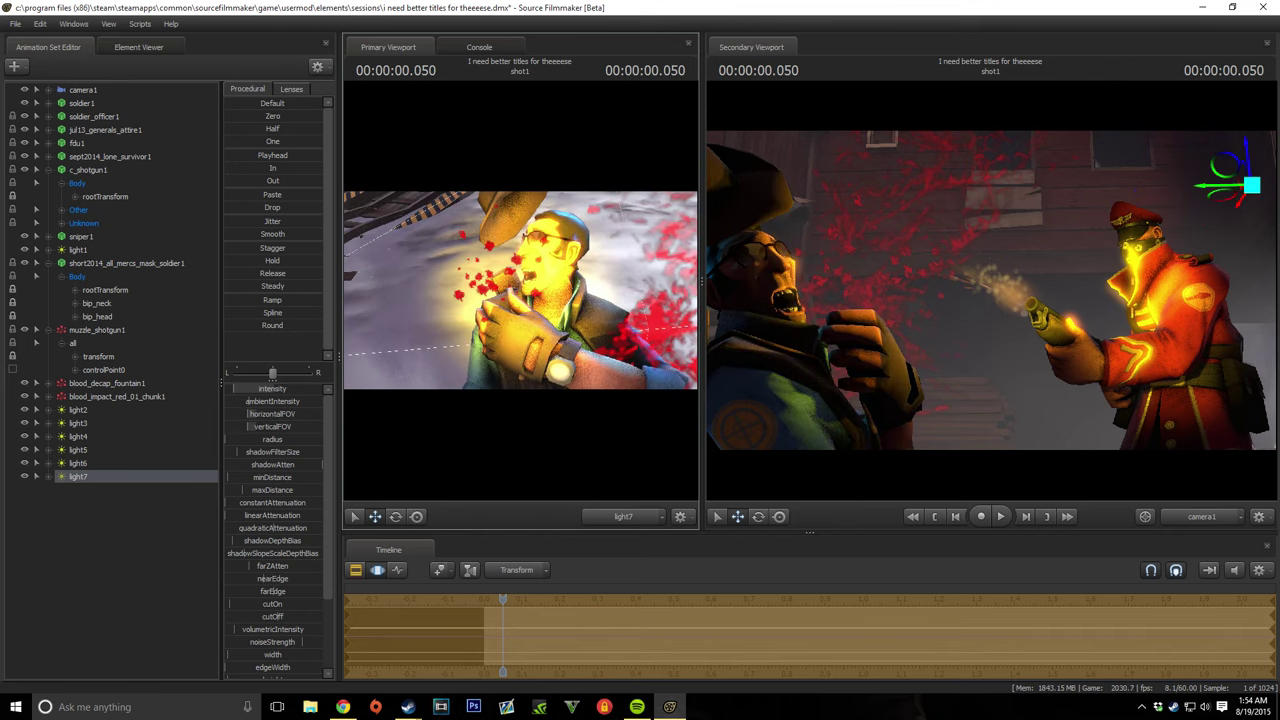
Step: Enlarge the camera1 viewport further, and raise camera1's bloomScale, SSAOStrength and SSAORadius
left_click(142, 428)
left_click_drag(703, 283, 502, 283)
left_click_drag(275, 455, 274, 464)
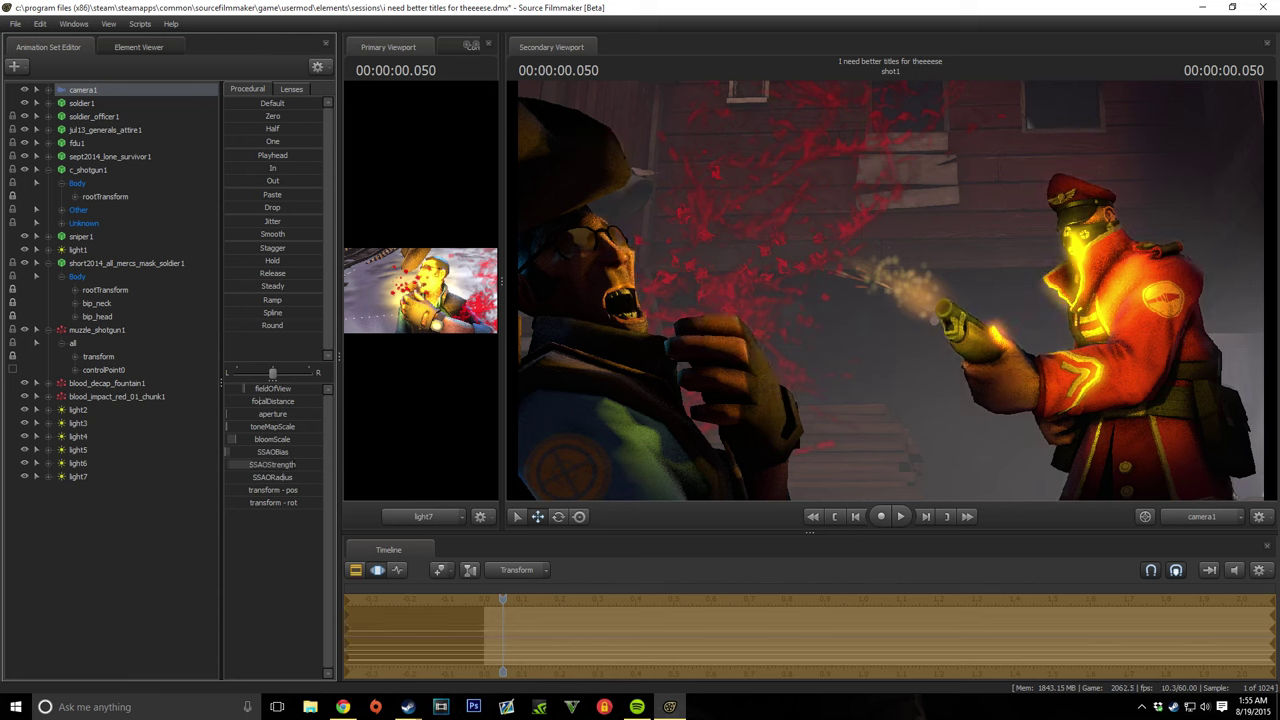
left_click_drag(283, 492, 276, 477)
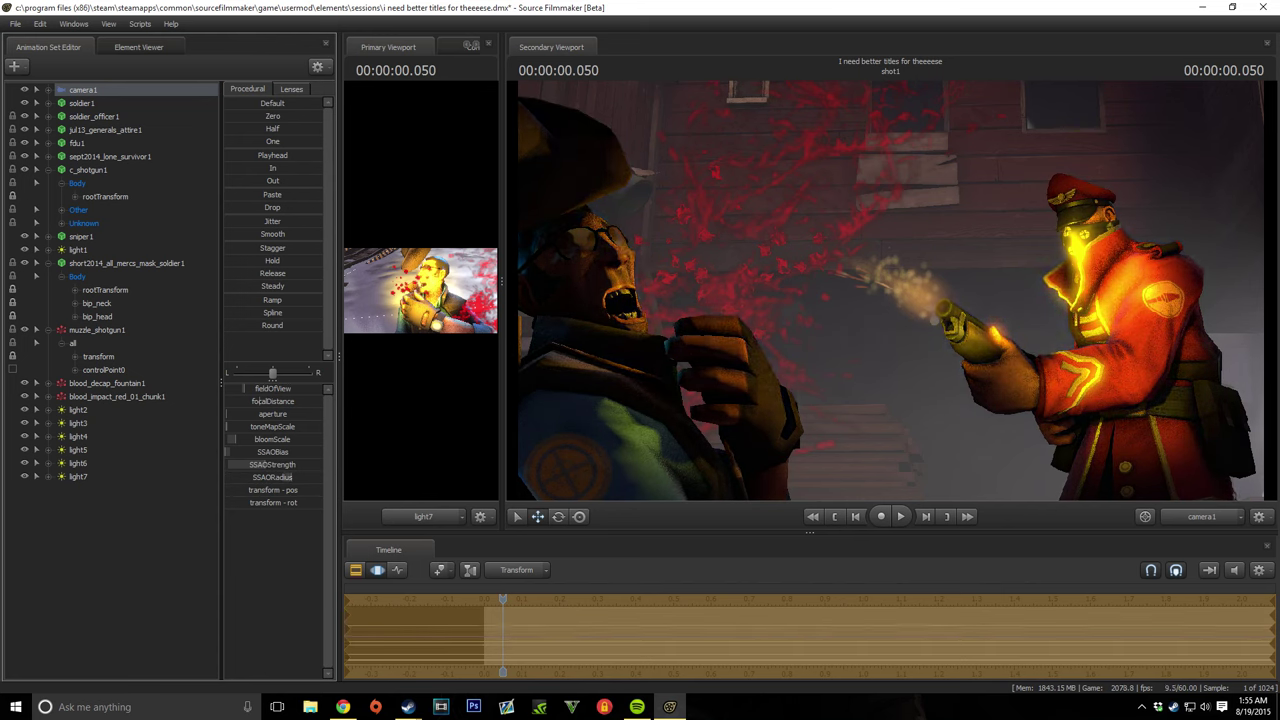
Step: Adjust camera1's focalDistance and aperture for the depth of field
left_click_drag(272, 401, 274, 401)
key("F3")
key("F4")
left_click(352, 570)
left_click(354, 570)
Step: Save the session
left_click(15, 23)
left_click(15, 23)
left_click(15, 23)
Step: Export the frame as a 1920 x 1080 TGA poster to the SFM folder on the desktop
mouse_move(60, 166)
left_click(162, 170)
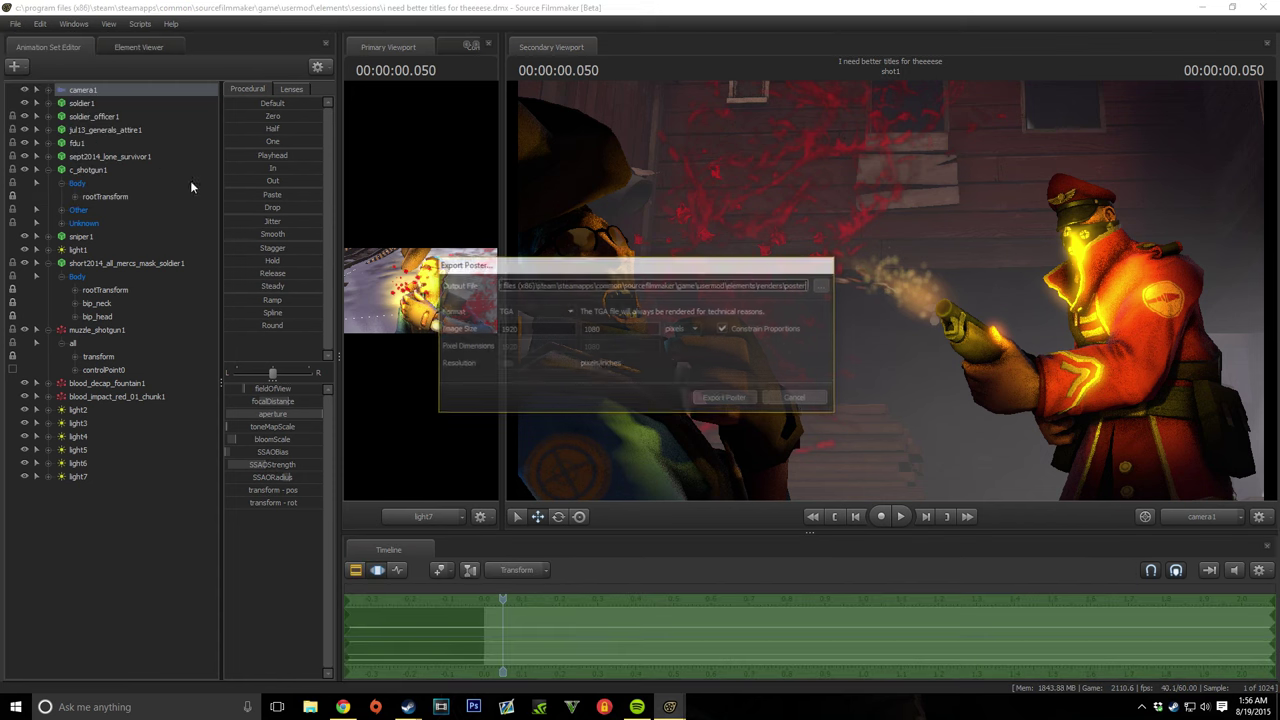
left_click(824, 287)
type("what dis")
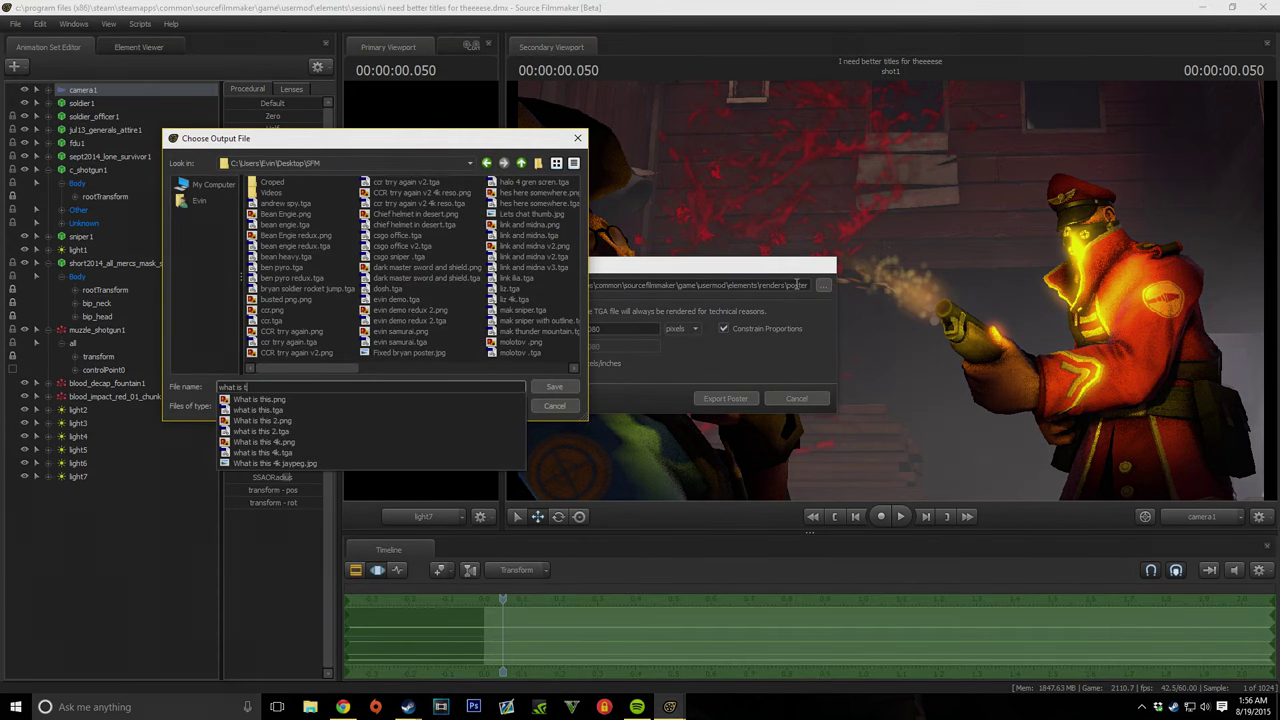
key("Return")
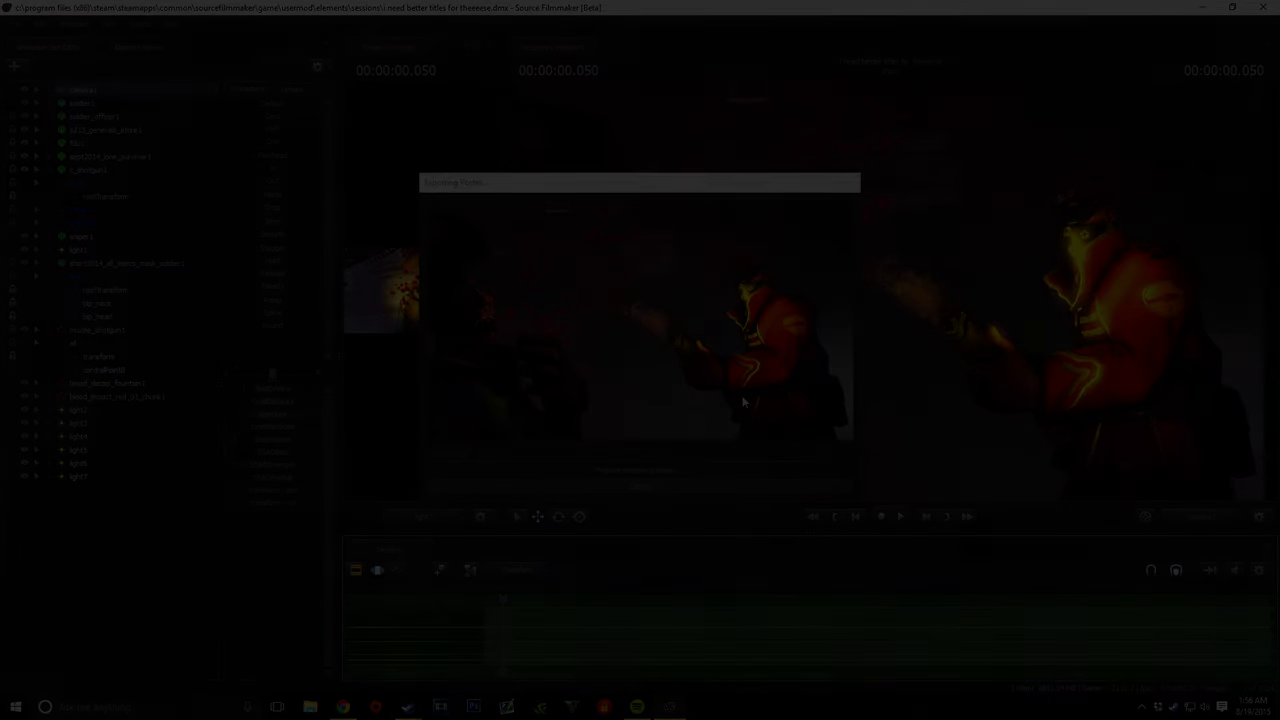